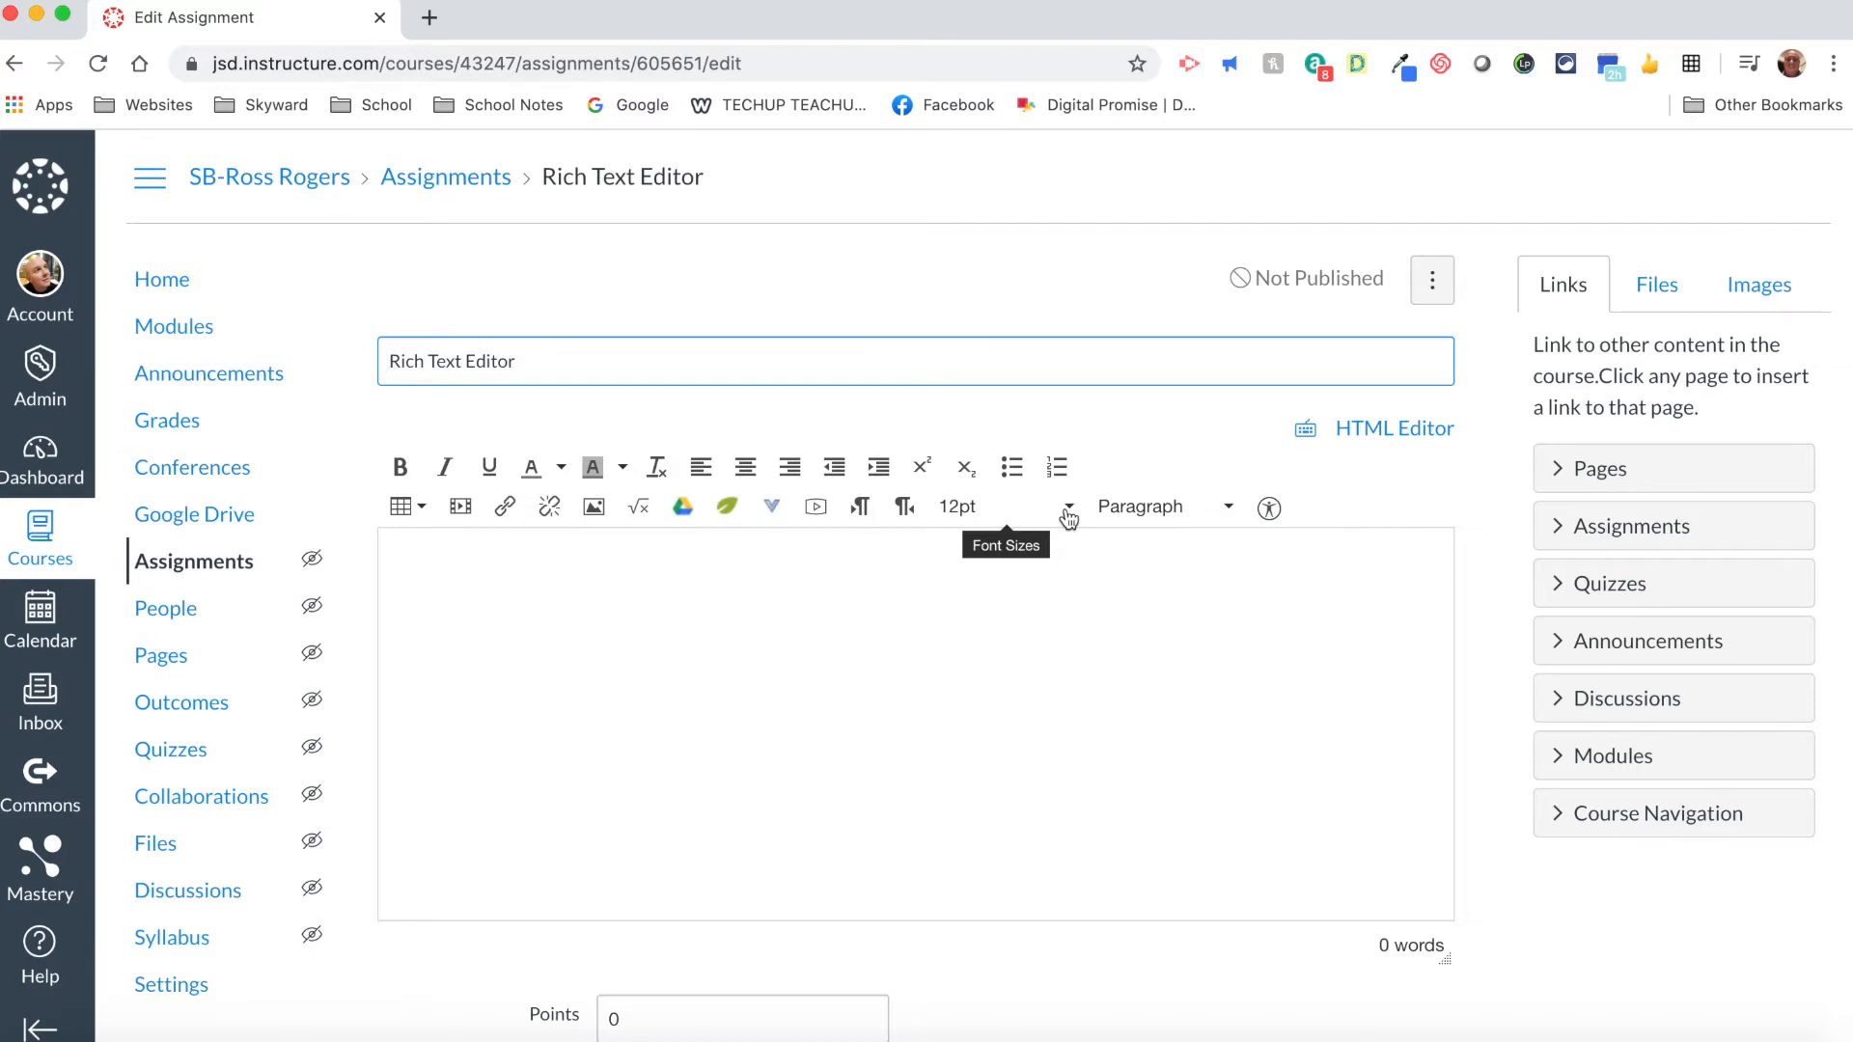
Step: Enter "Type your instruction for your course." as the first line of the assignment description
{"action": "left_click", "coordinate": [497, 579]}
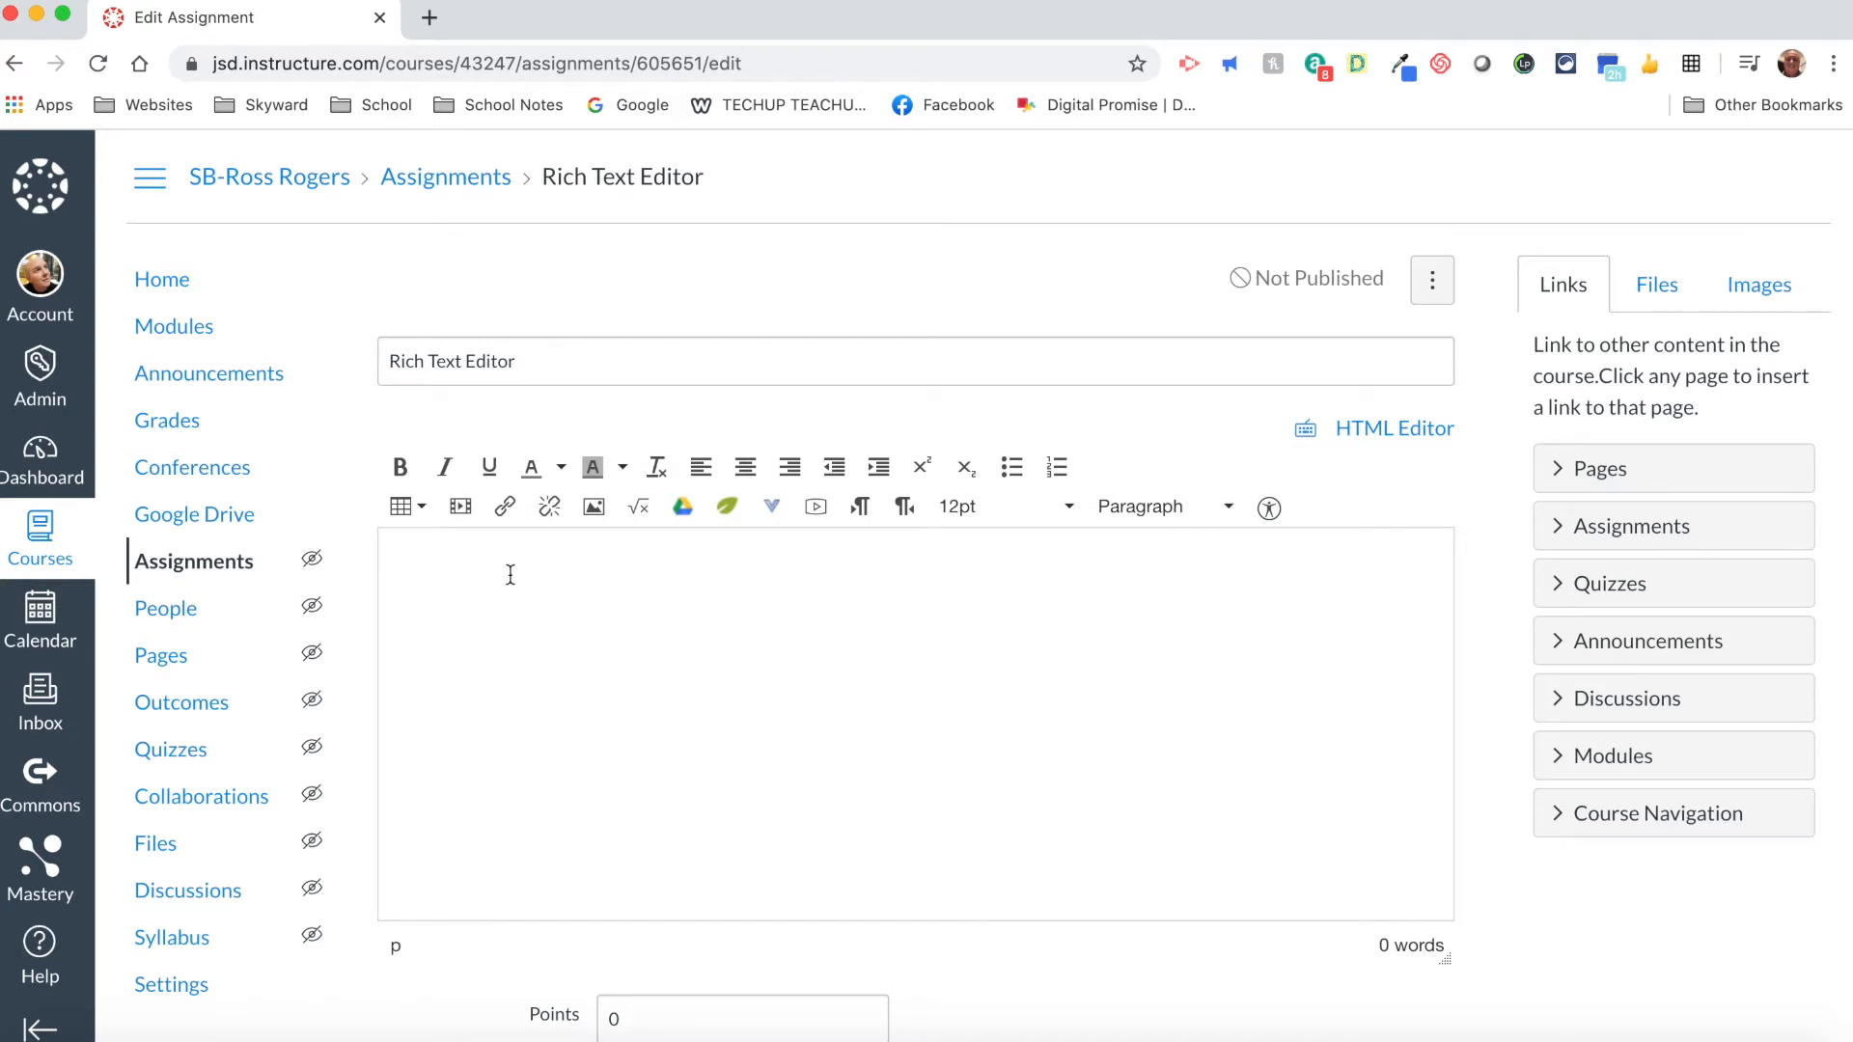
{"action": "type", "text": "Type your instruction for your course."}
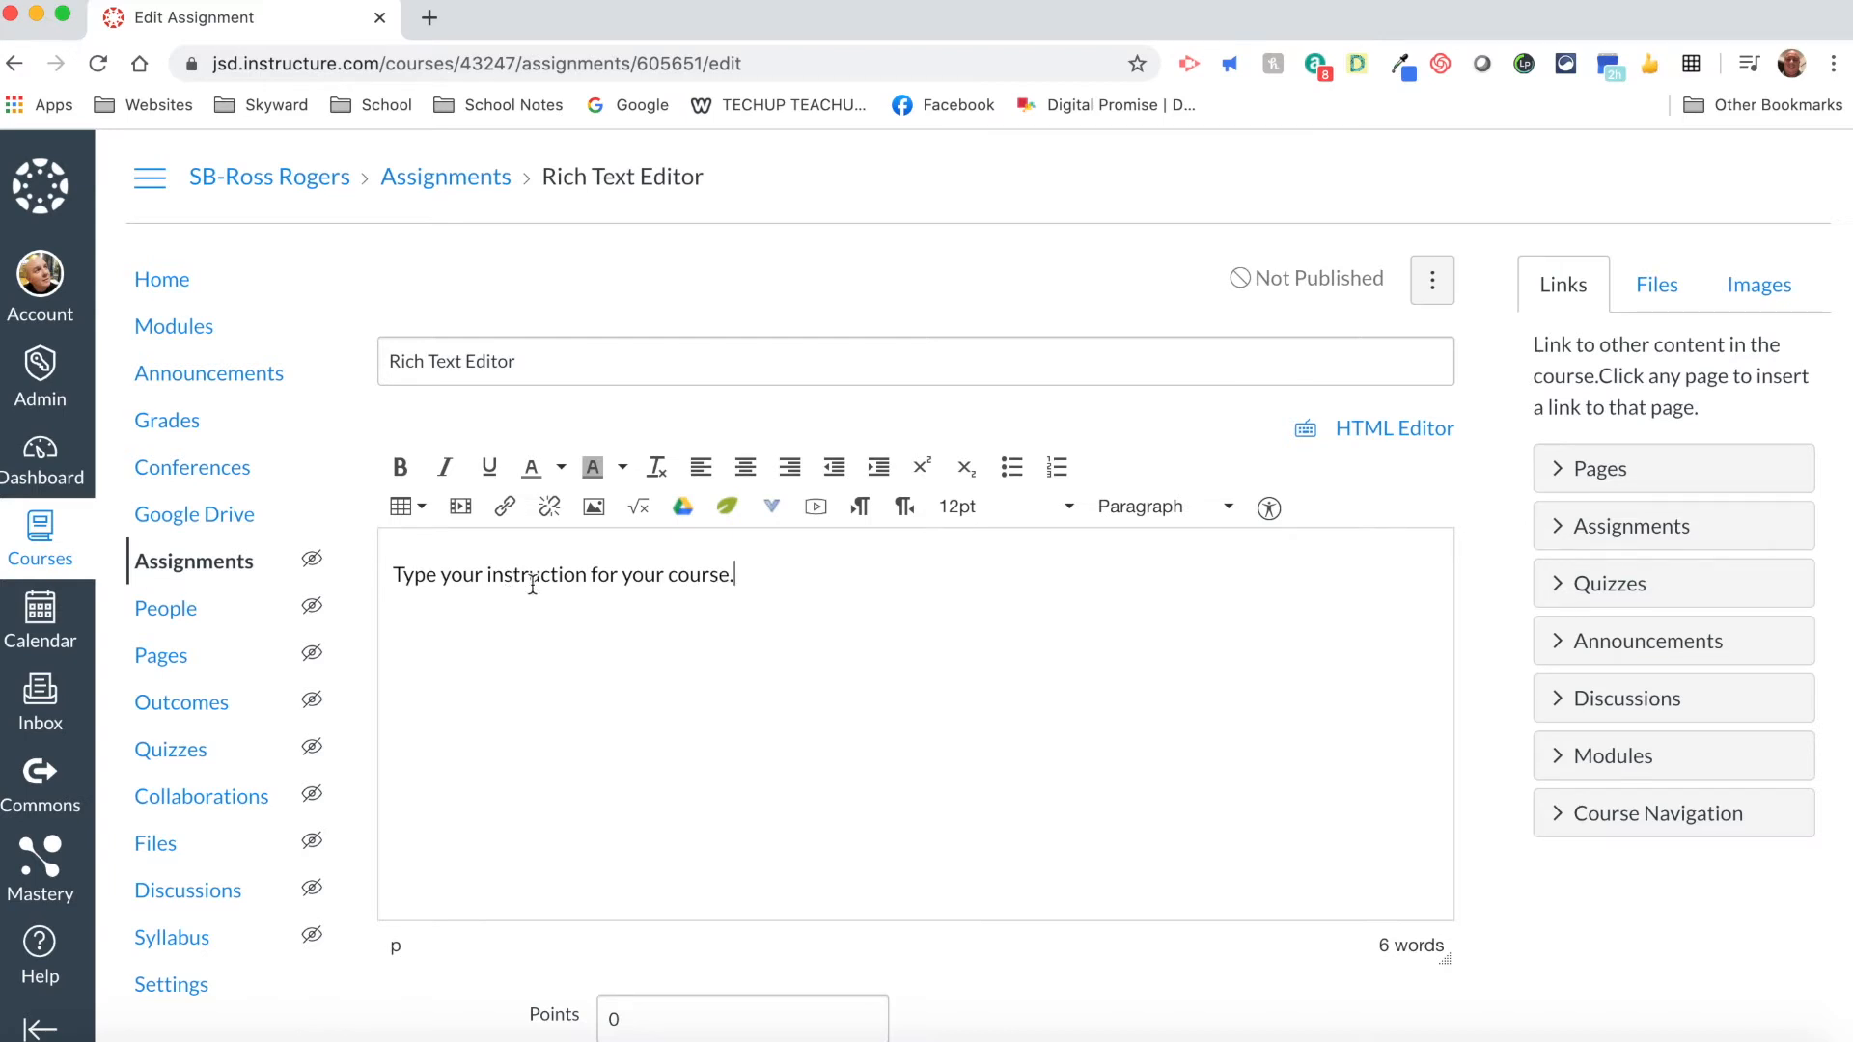
Step: Make the word "course" bold and the word "instruction" italic in the description's first line
{"action": "left_click_drag", "start_coordinate": [734, 576], "coordinate": [664, 577]}
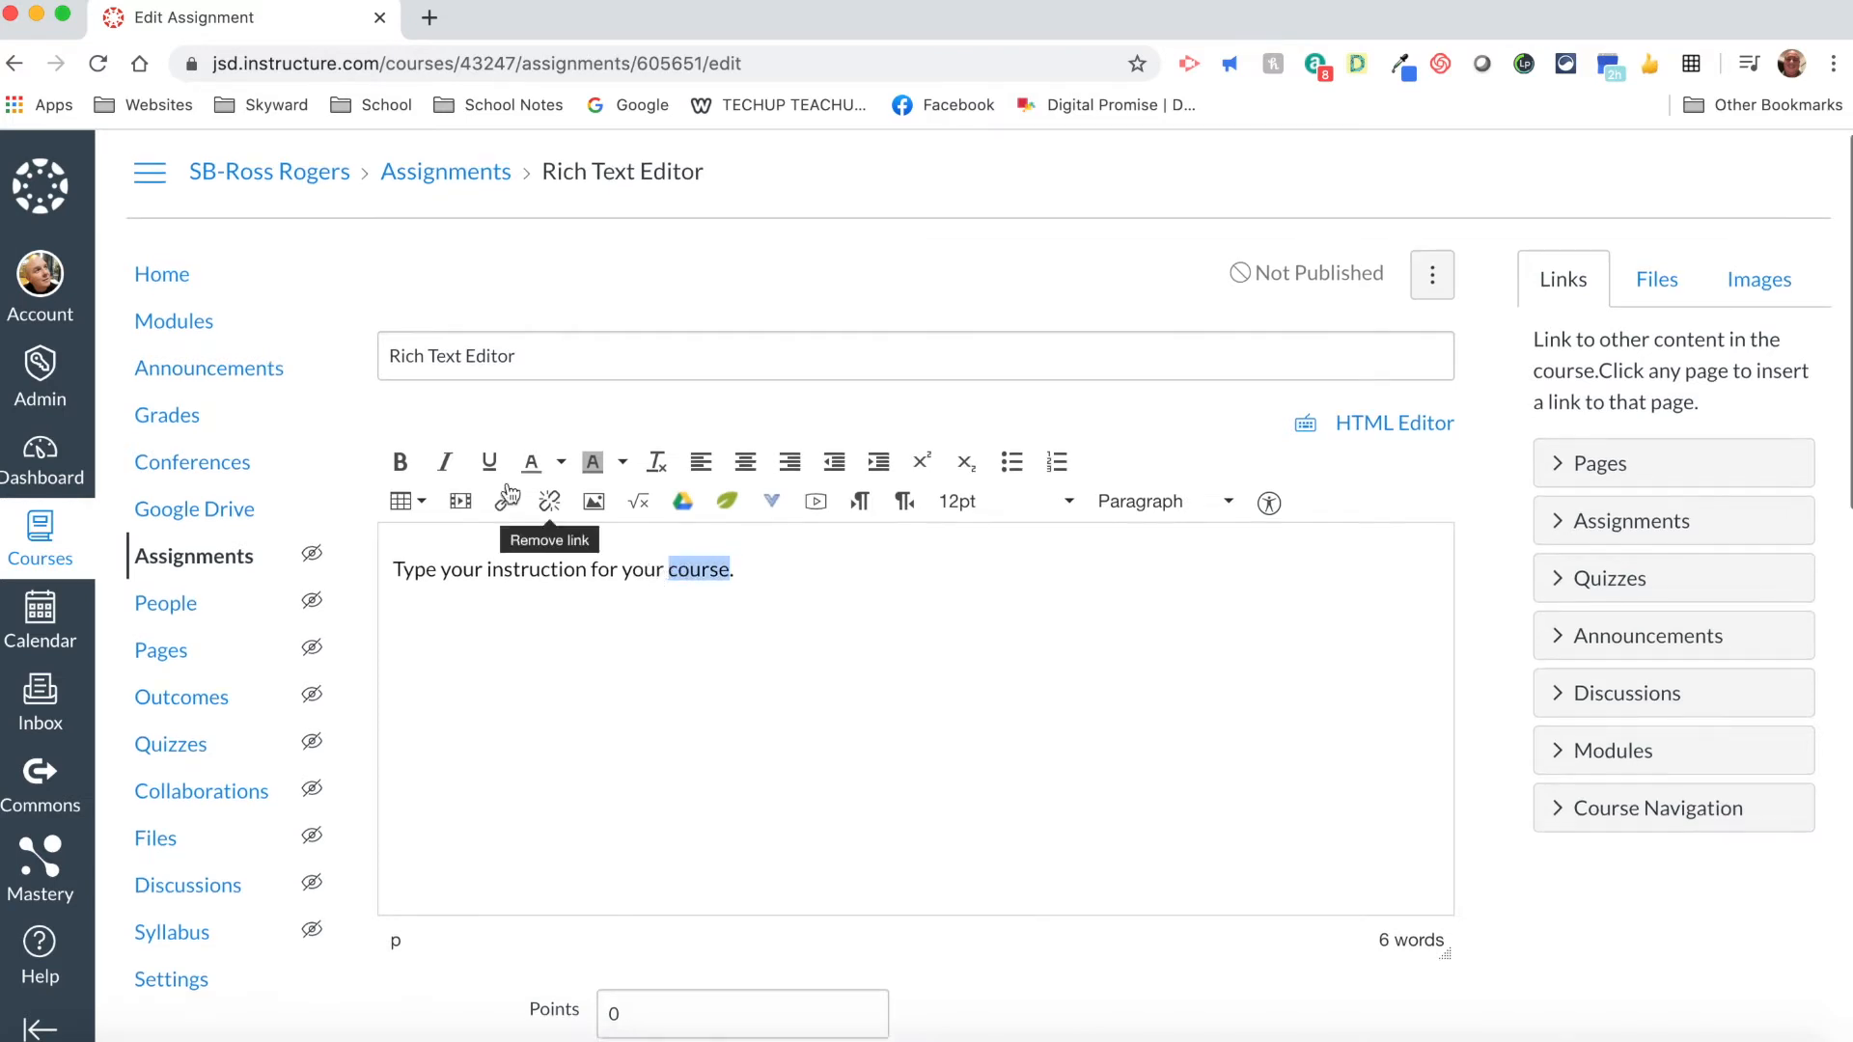
{"action": "left_click", "coordinate": [400, 463]}
{"action": "left_click_drag", "start_coordinate": [587, 572], "coordinate": [480, 574]}
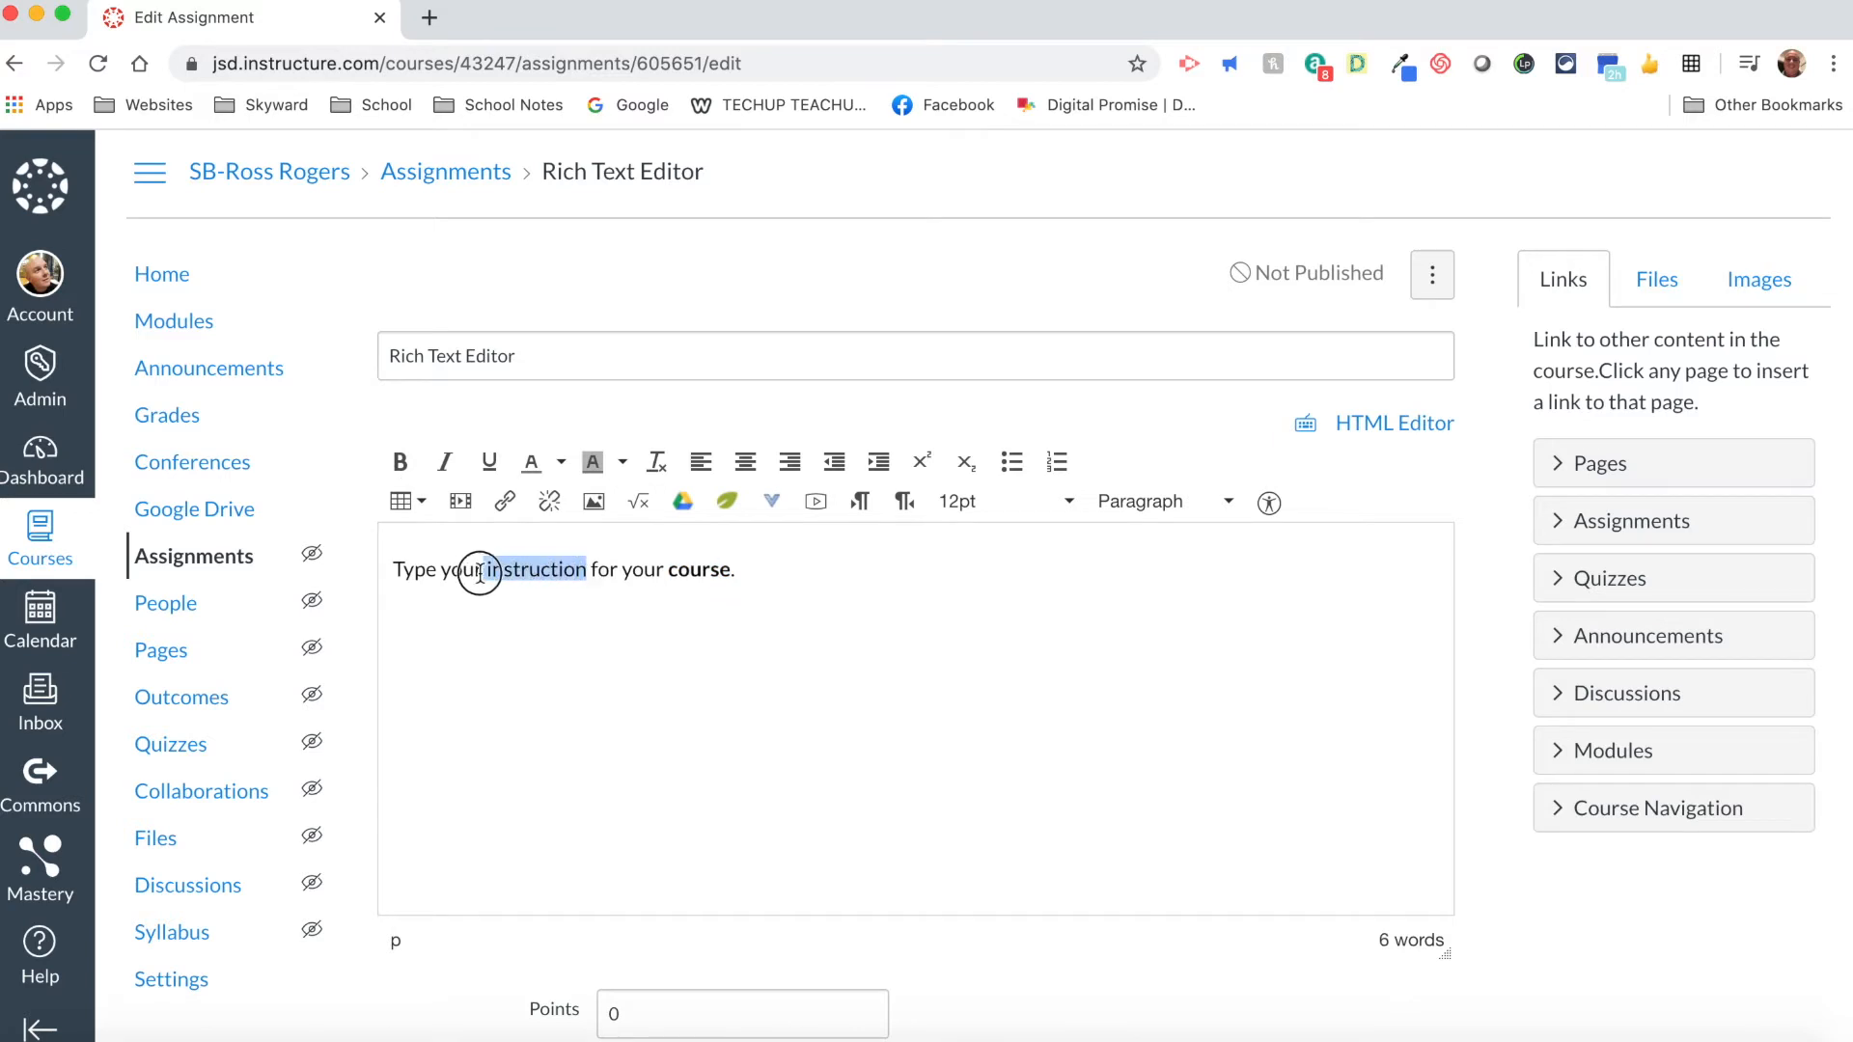
{"action": "left_click", "coordinate": [444, 462]}
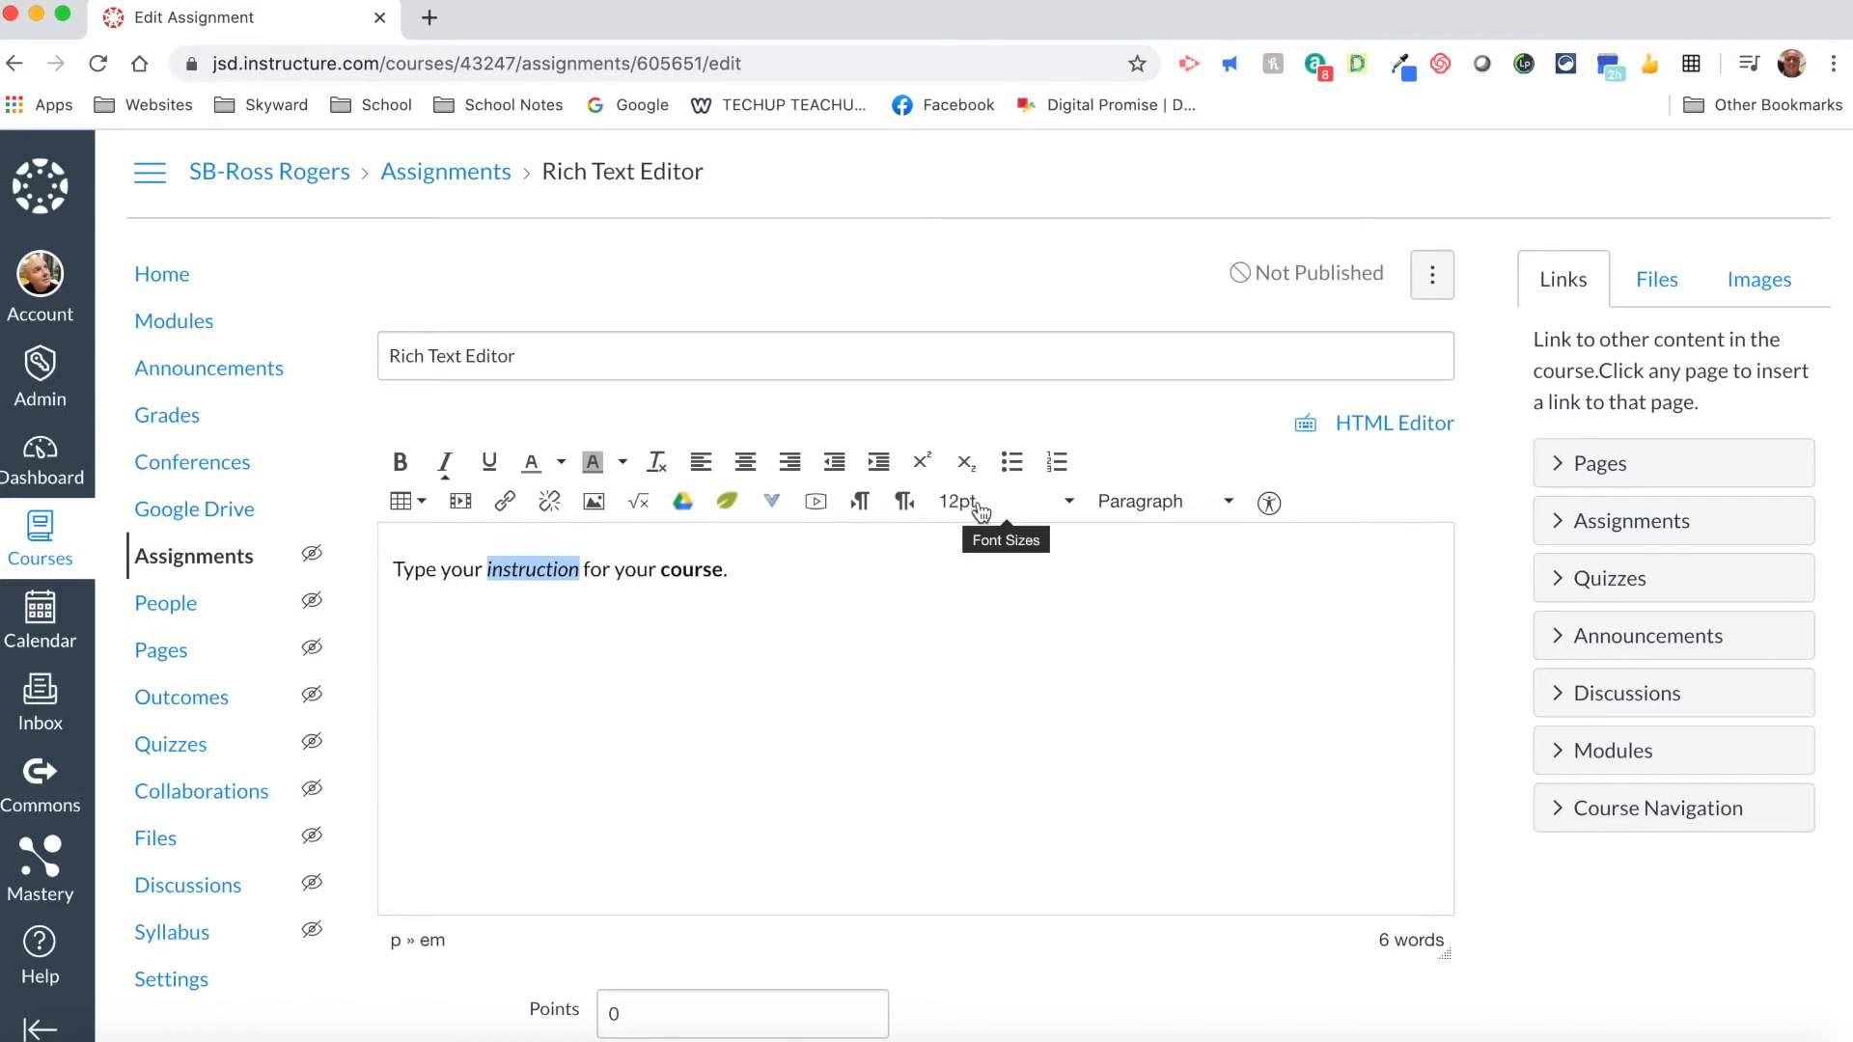
{"action": "left_click", "coordinate": [1230, 504]}
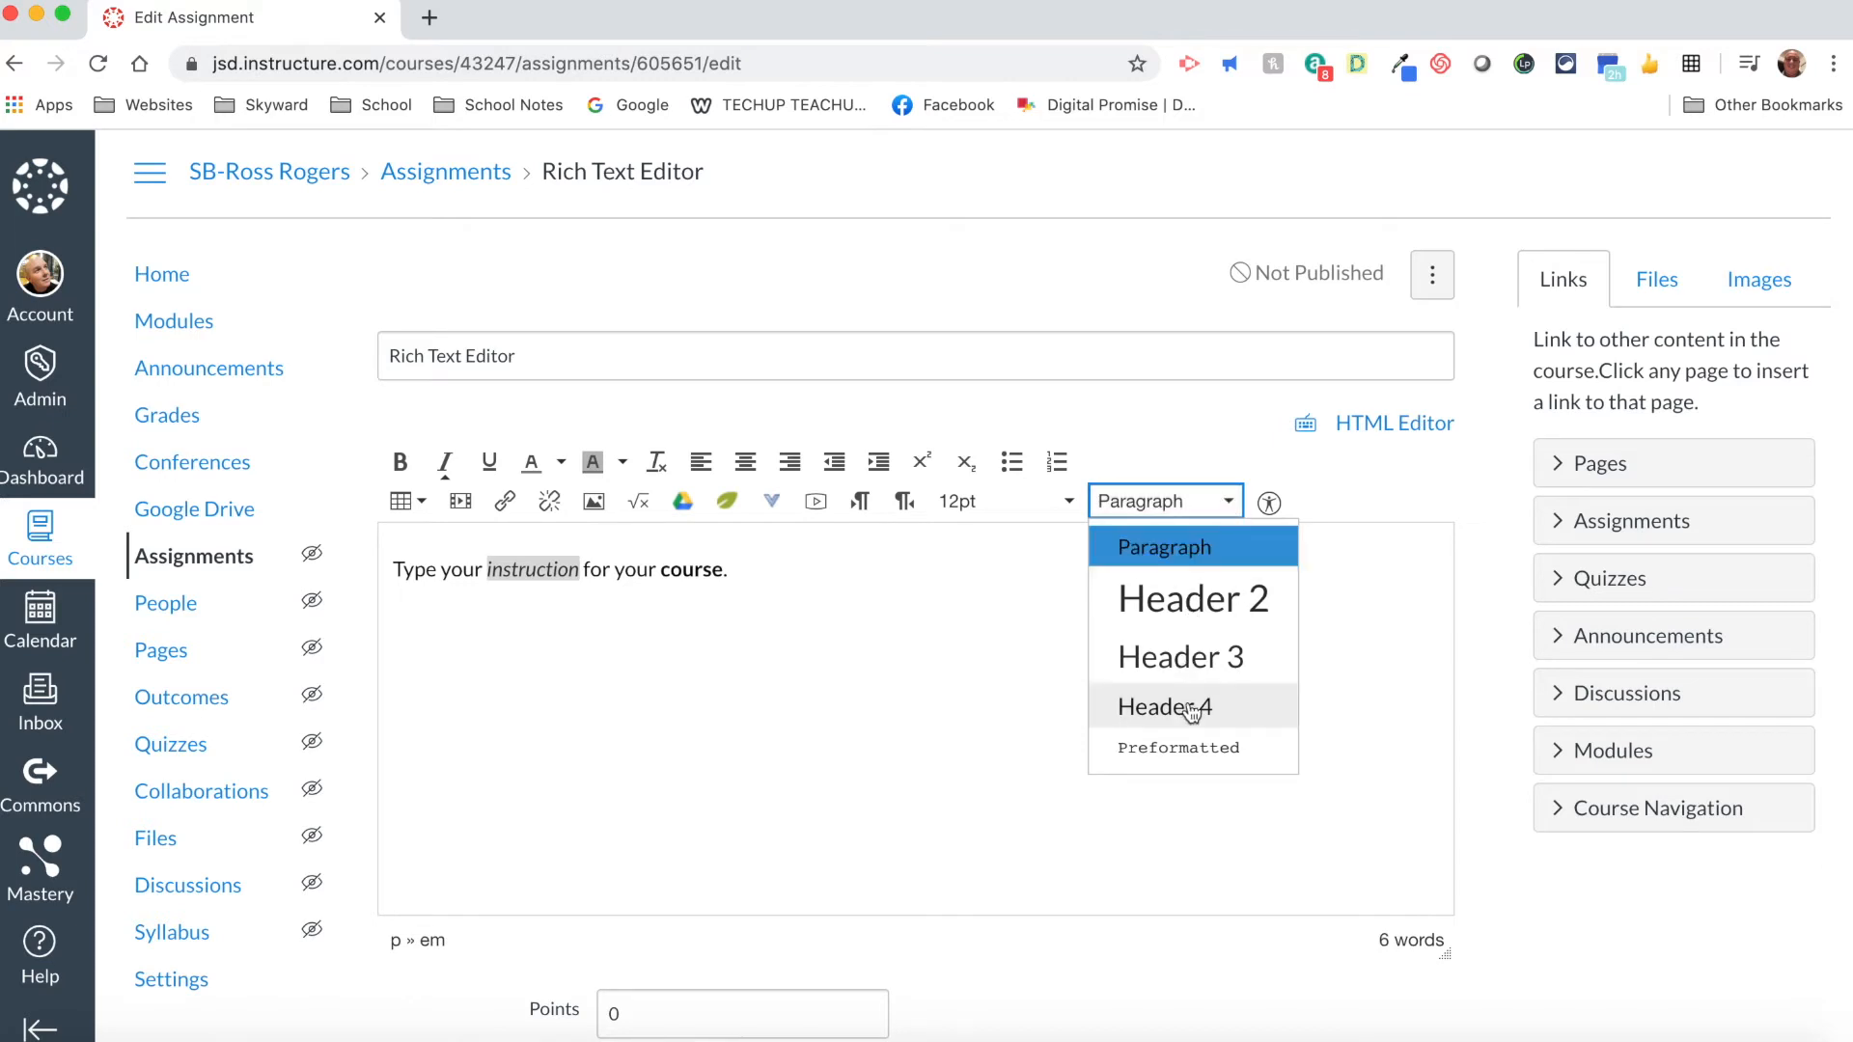
Step: Add a second line reading "go to this website to learn about Jordan School District" below the first sentence
{"action": "left_click", "coordinate": [779, 575]}
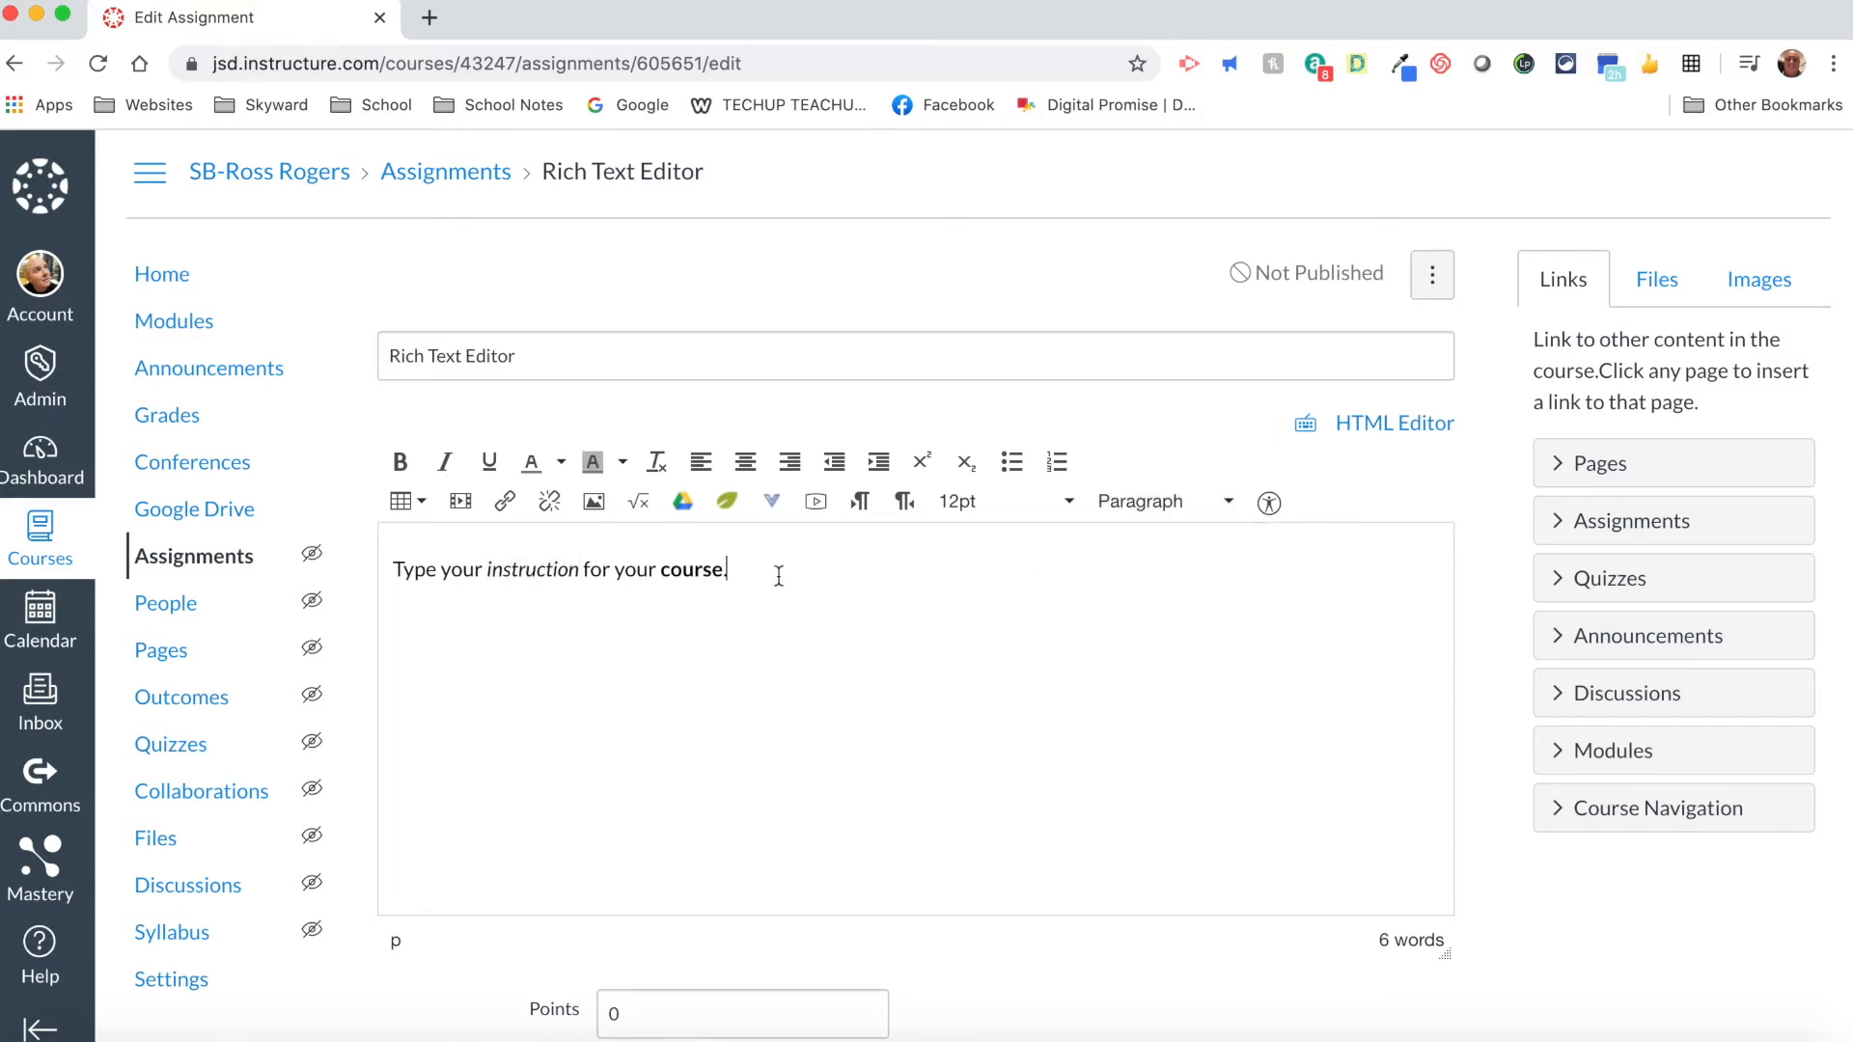
{"action": "key", "text": "Return"}
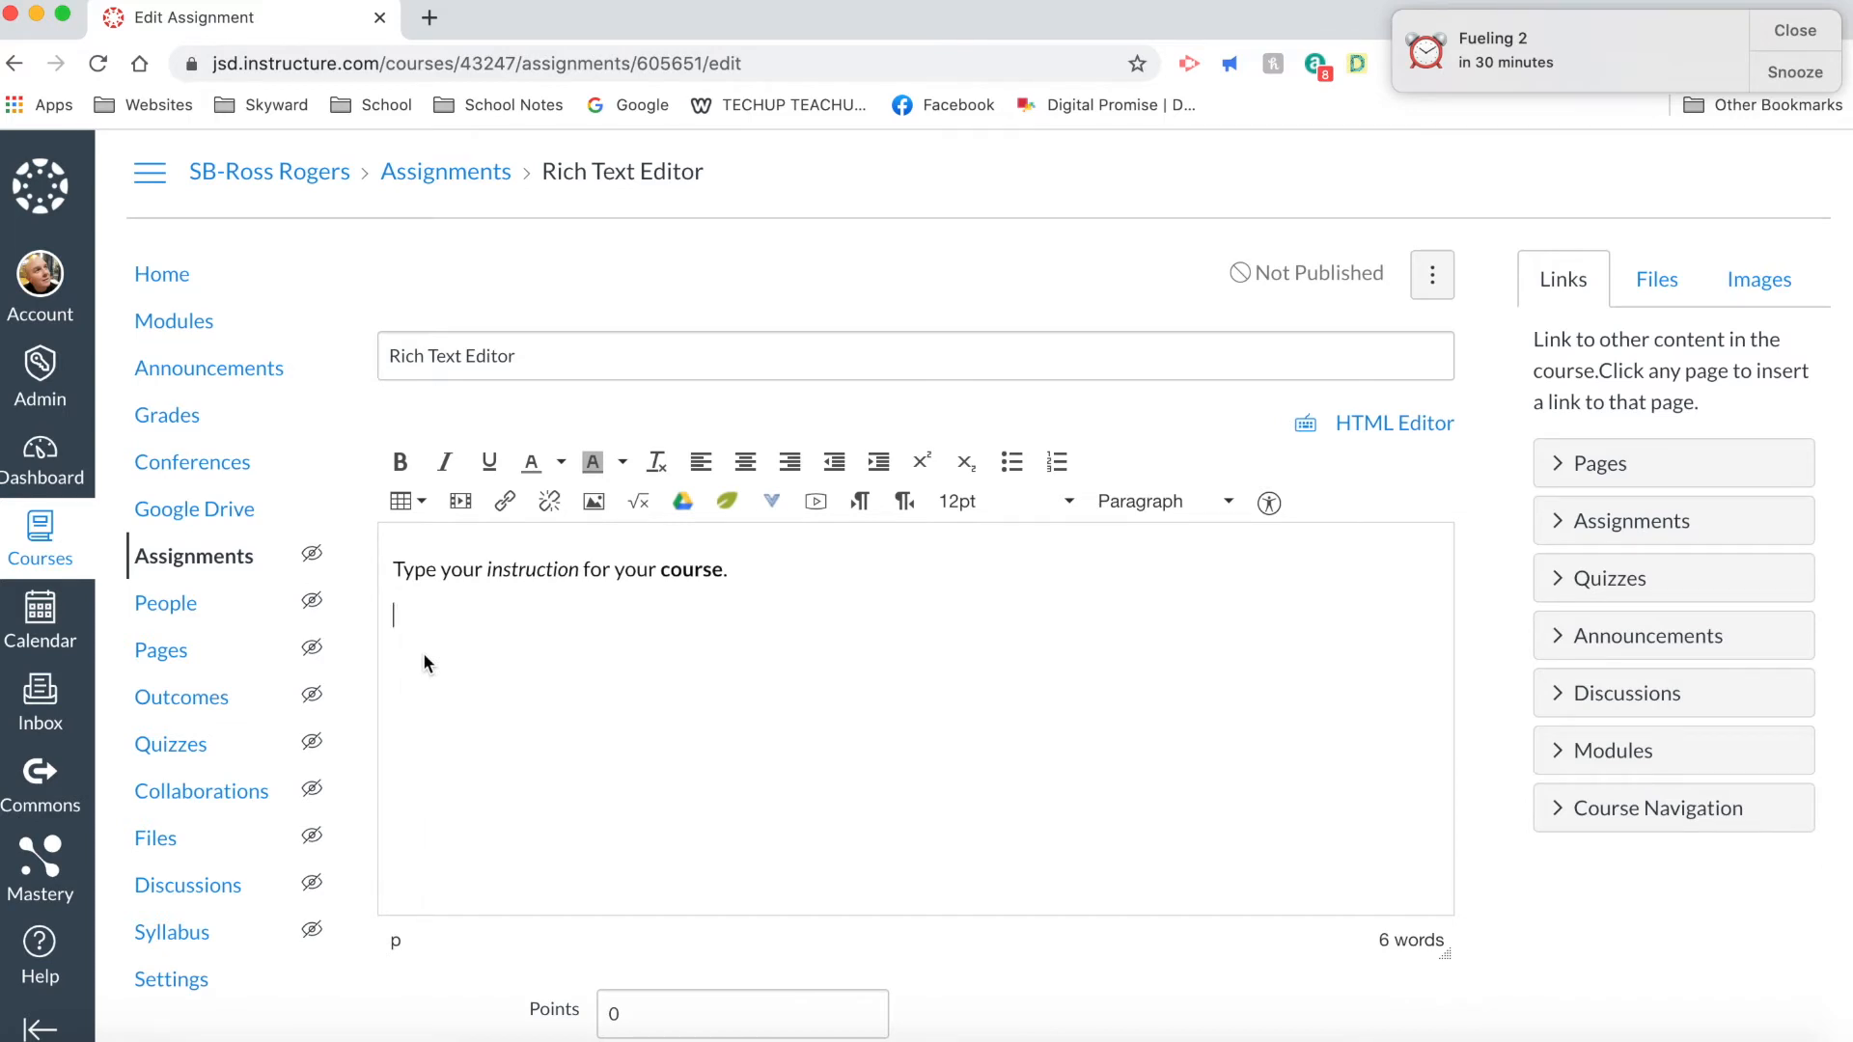
{"action": "type", "text": "C"}
{"action": "key", "text": "BackSpace"}
{"action": "type", "text": "go to this "}
{"action": "type", "text": "wes"}
{"action": "type", "text": "b"}
{"action": "type", "text": "site to "}
{"action": "type", "text": "learn abo"}
{"action": "type", "text": "ut Jordan"}
{"action": "type", "text": " School Dist"}
{"action": "type", "text": "rict"}
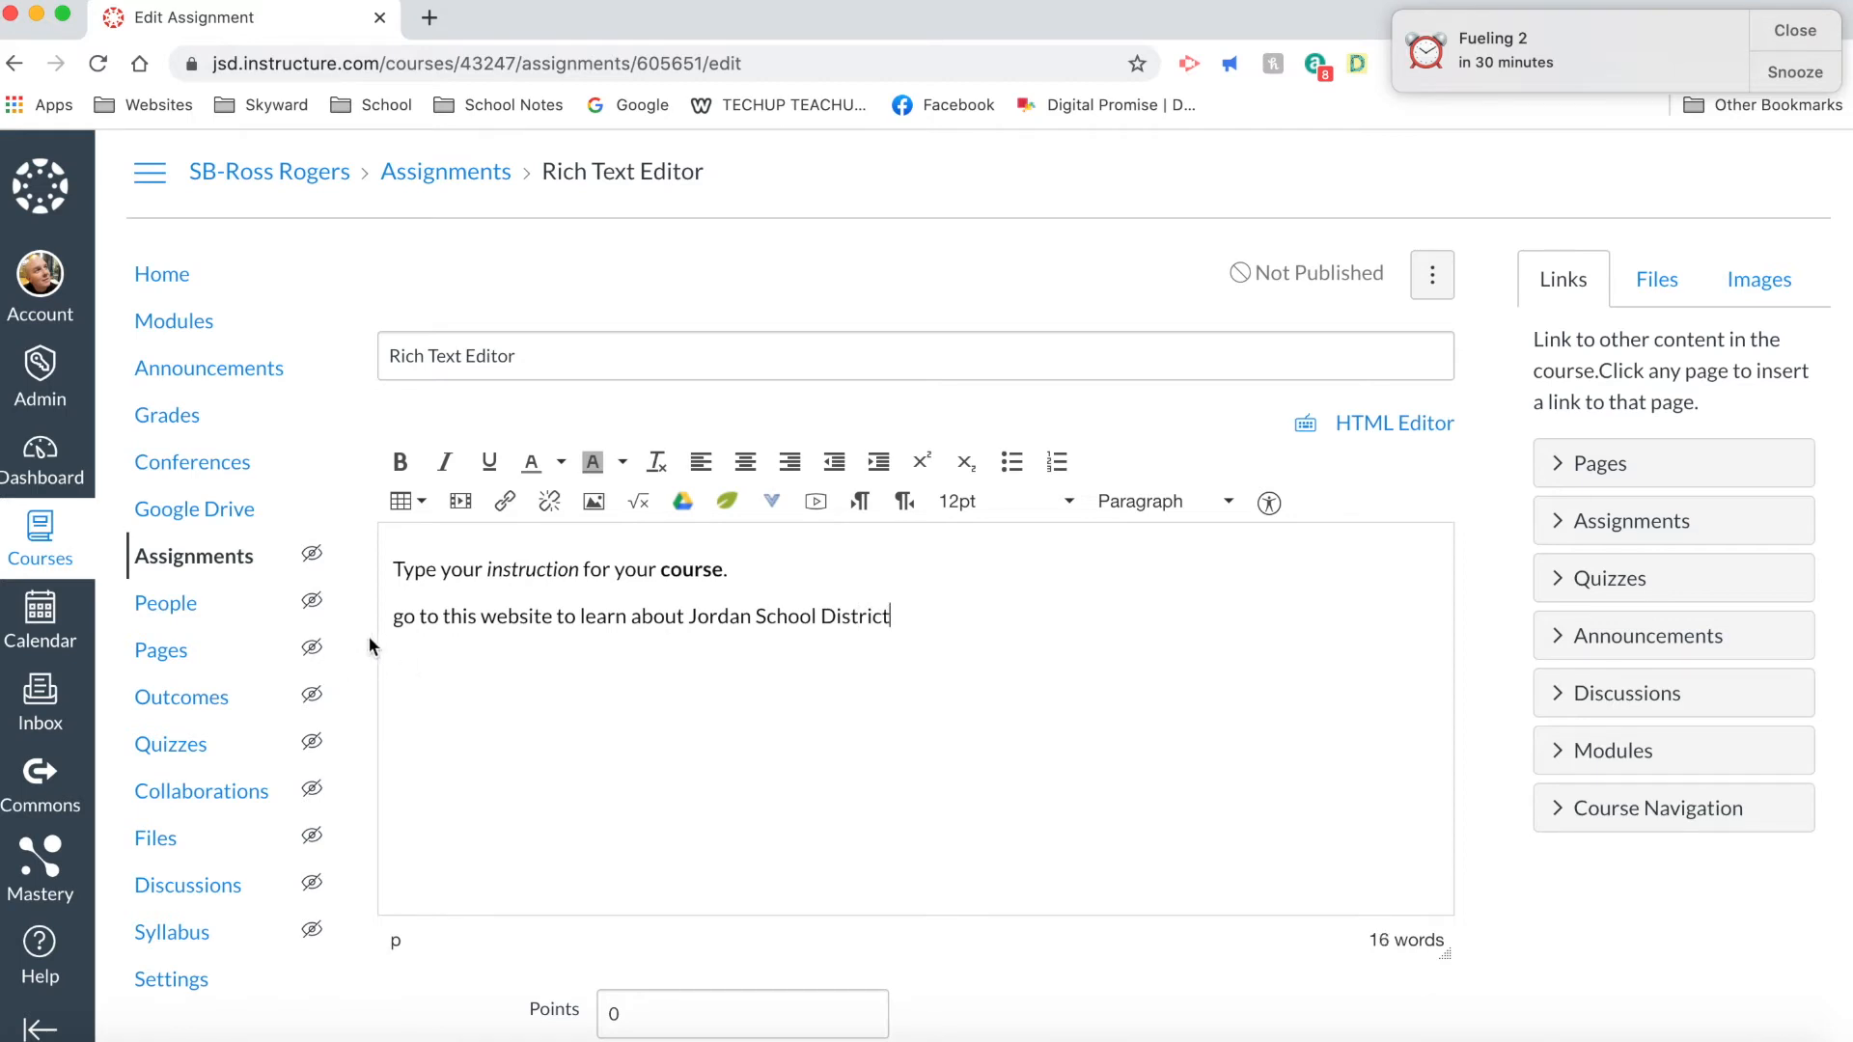
Step: Capitalize the first word of the second line as "Go" and end the sentence with a period
{"action": "left_click_drag", "start_coordinate": [402, 618], "coordinate": [394, 620]}
{"action": "type", "text": "G"}
{"action": "left_click", "coordinate": [911, 620]}
{"action": "type", "text": "."}
{"action": "key", "text": "BackSpace"}
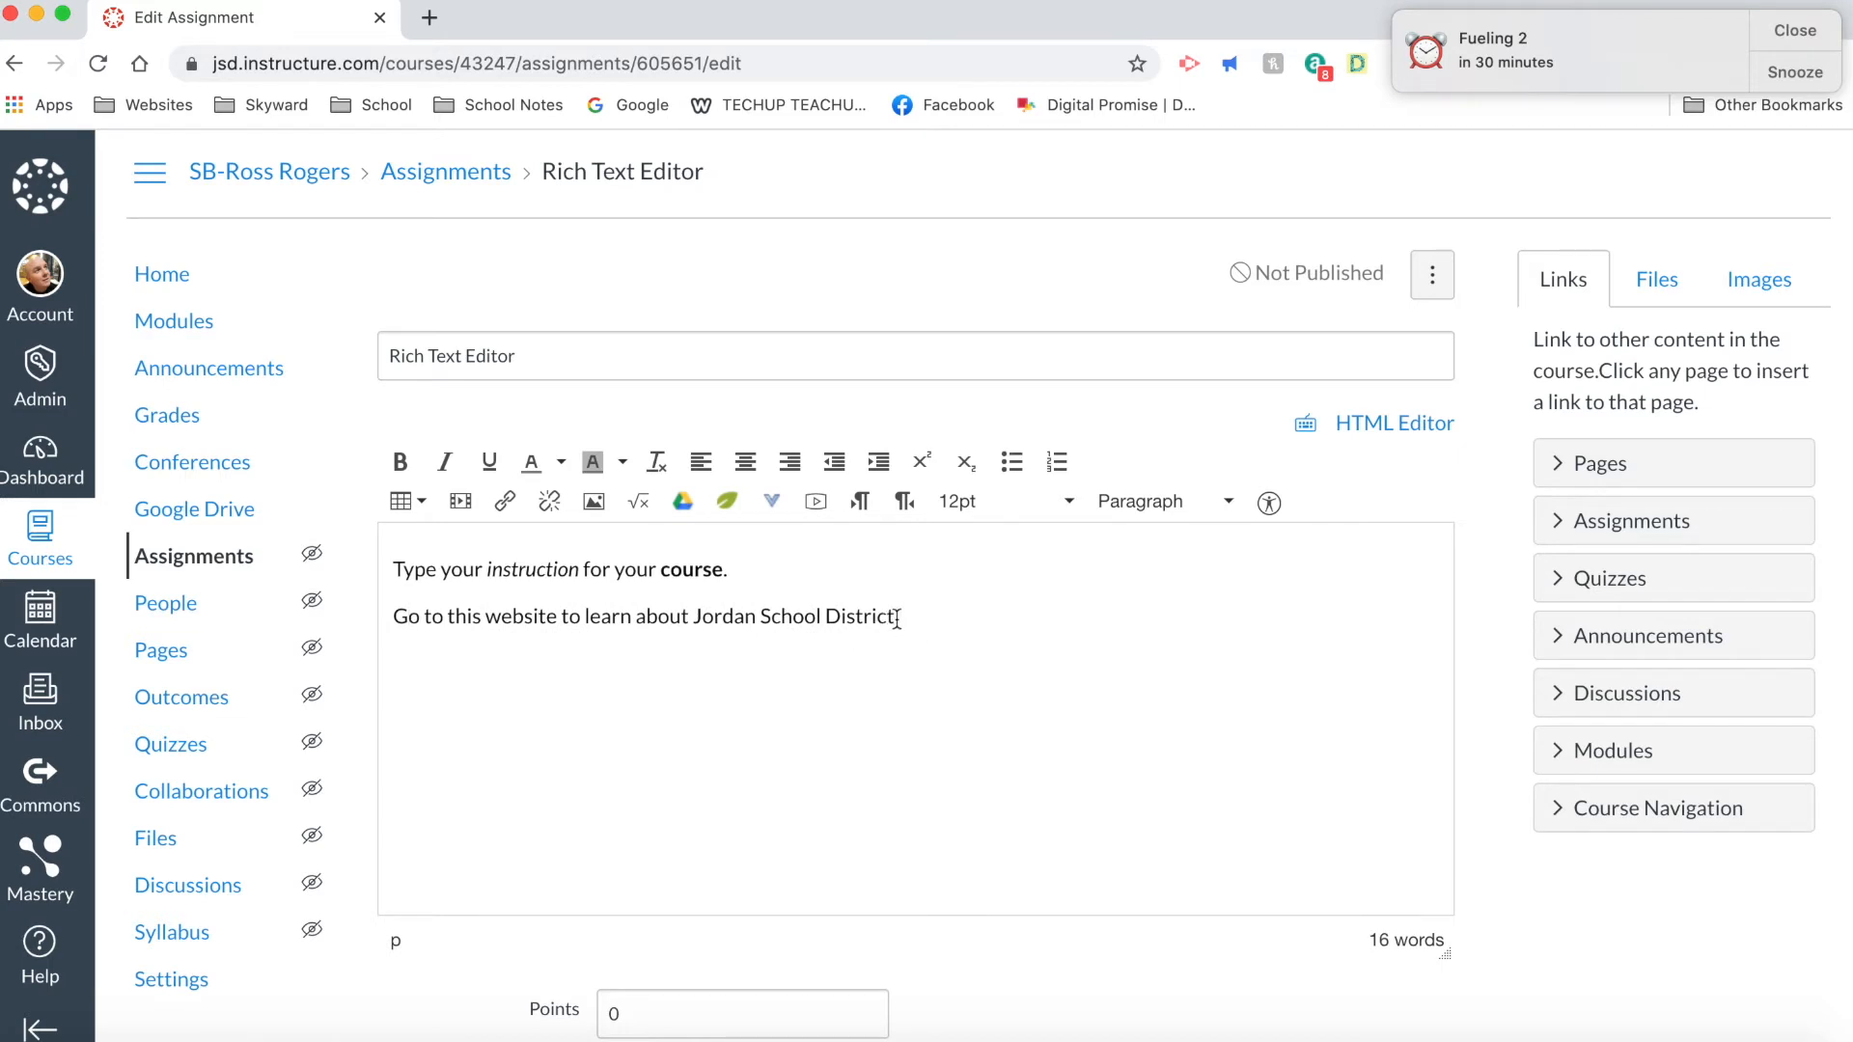
Step: Link the words "Jordan School District" to the website jordandistrict.org and dismiss the reminder notification
{"action": "left_click_drag", "start_coordinate": [896, 618], "coordinate": [690, 623]}
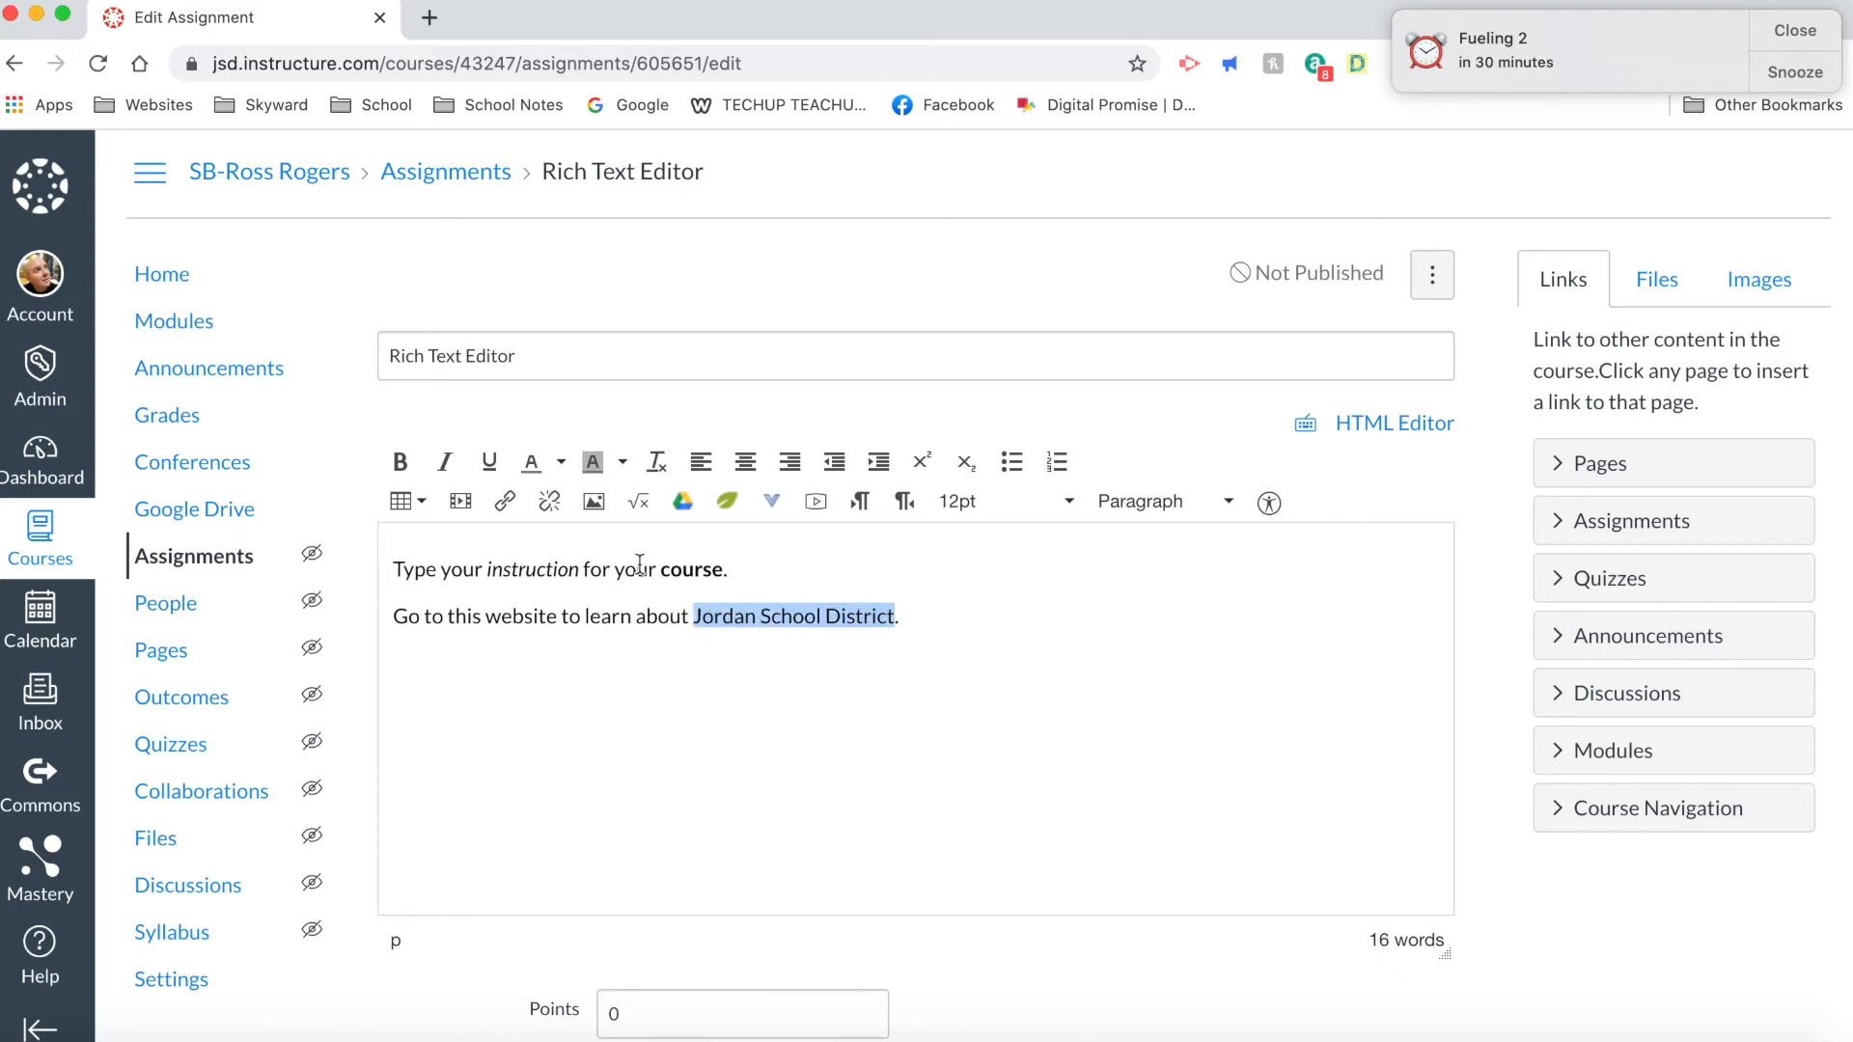
{"action": "left_click", "coordinate": [505, 502]}
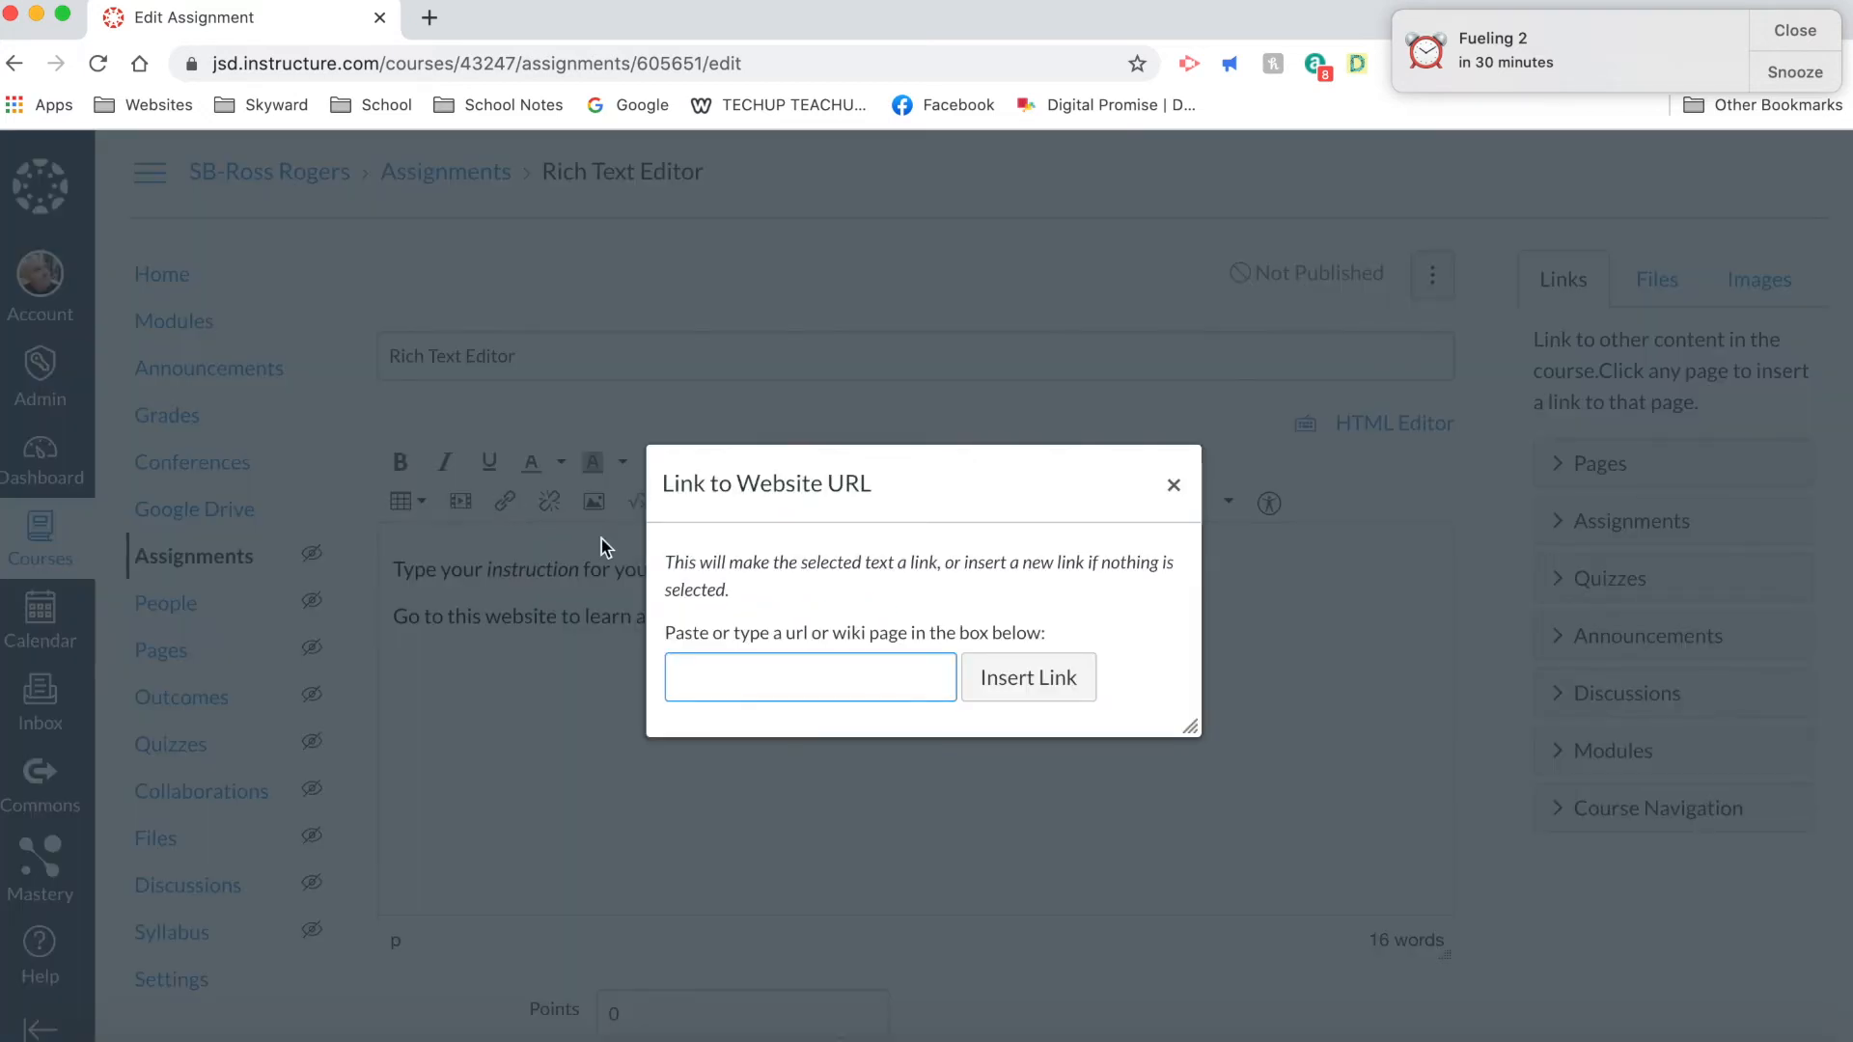
{"action": "left_click", "coordinate": [700, 678]}
{"action": "type", "text": "jordandis"}
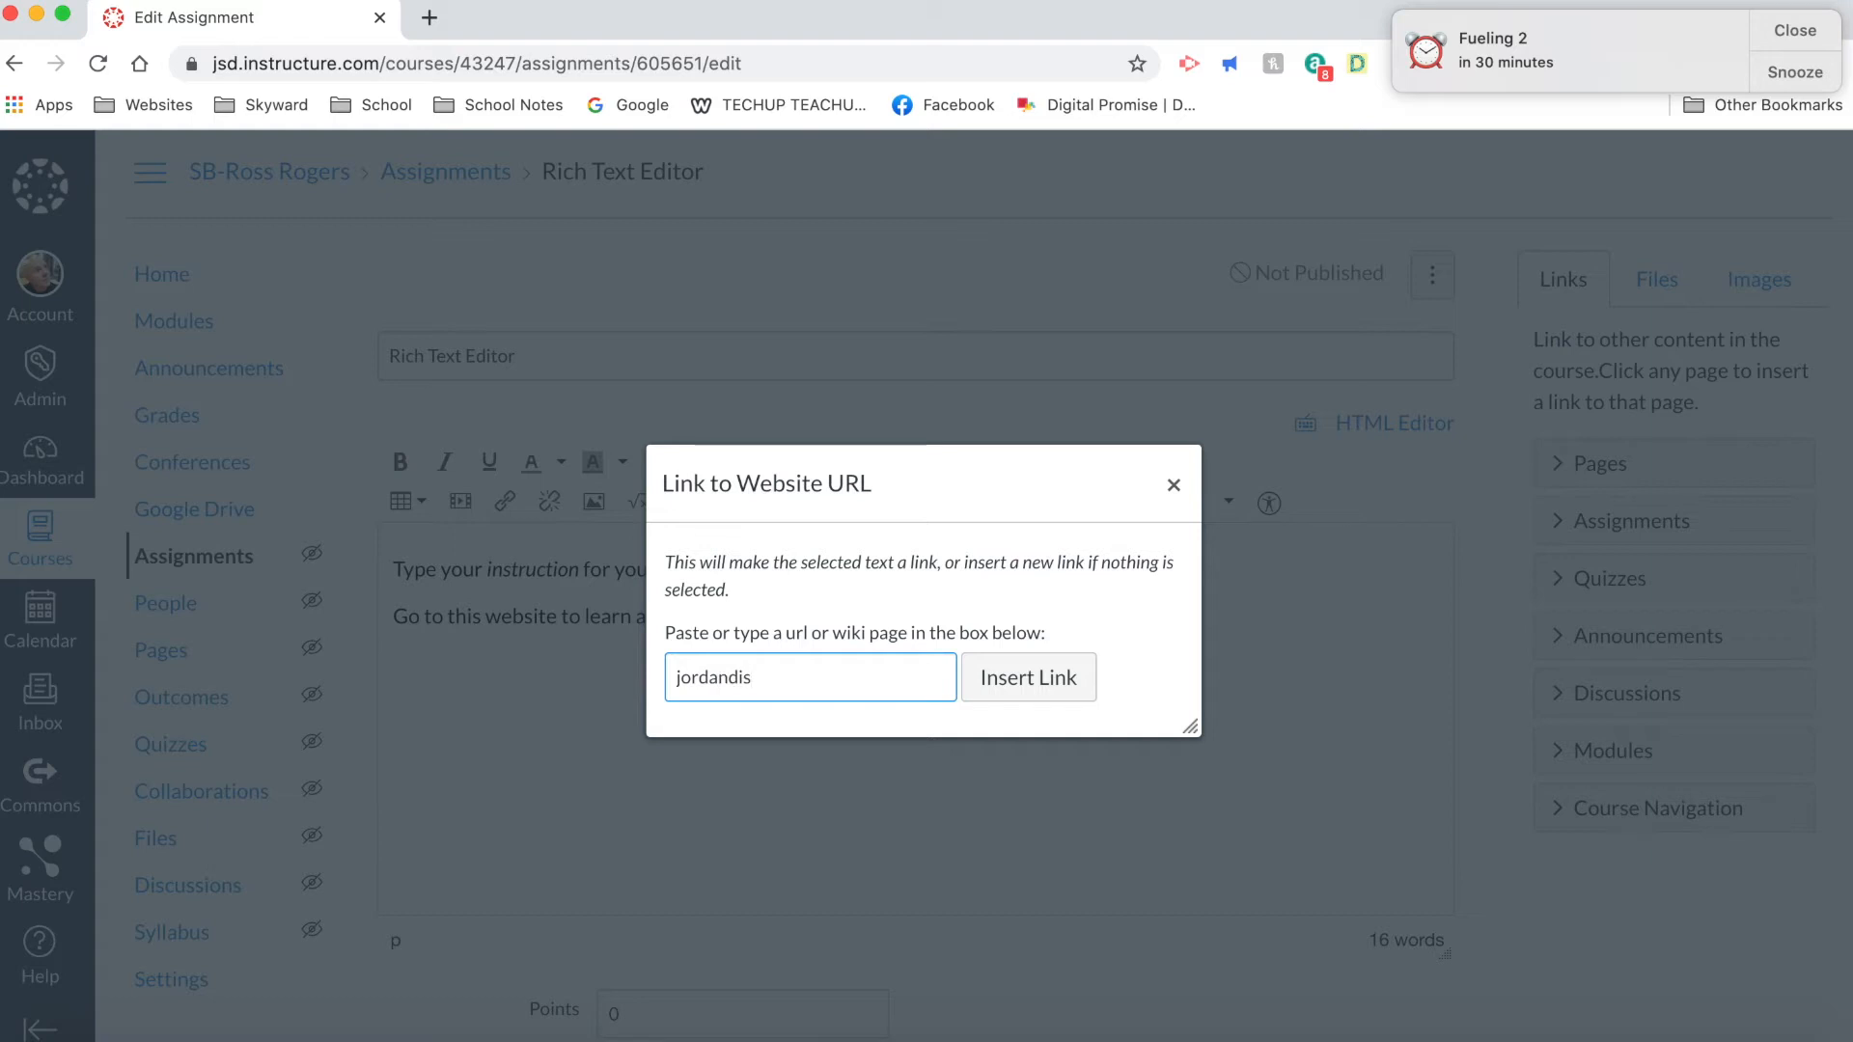
{"action": "type", "text": "trict.org"}
{"action": "left_click", "coordinate": [1028, 678]}
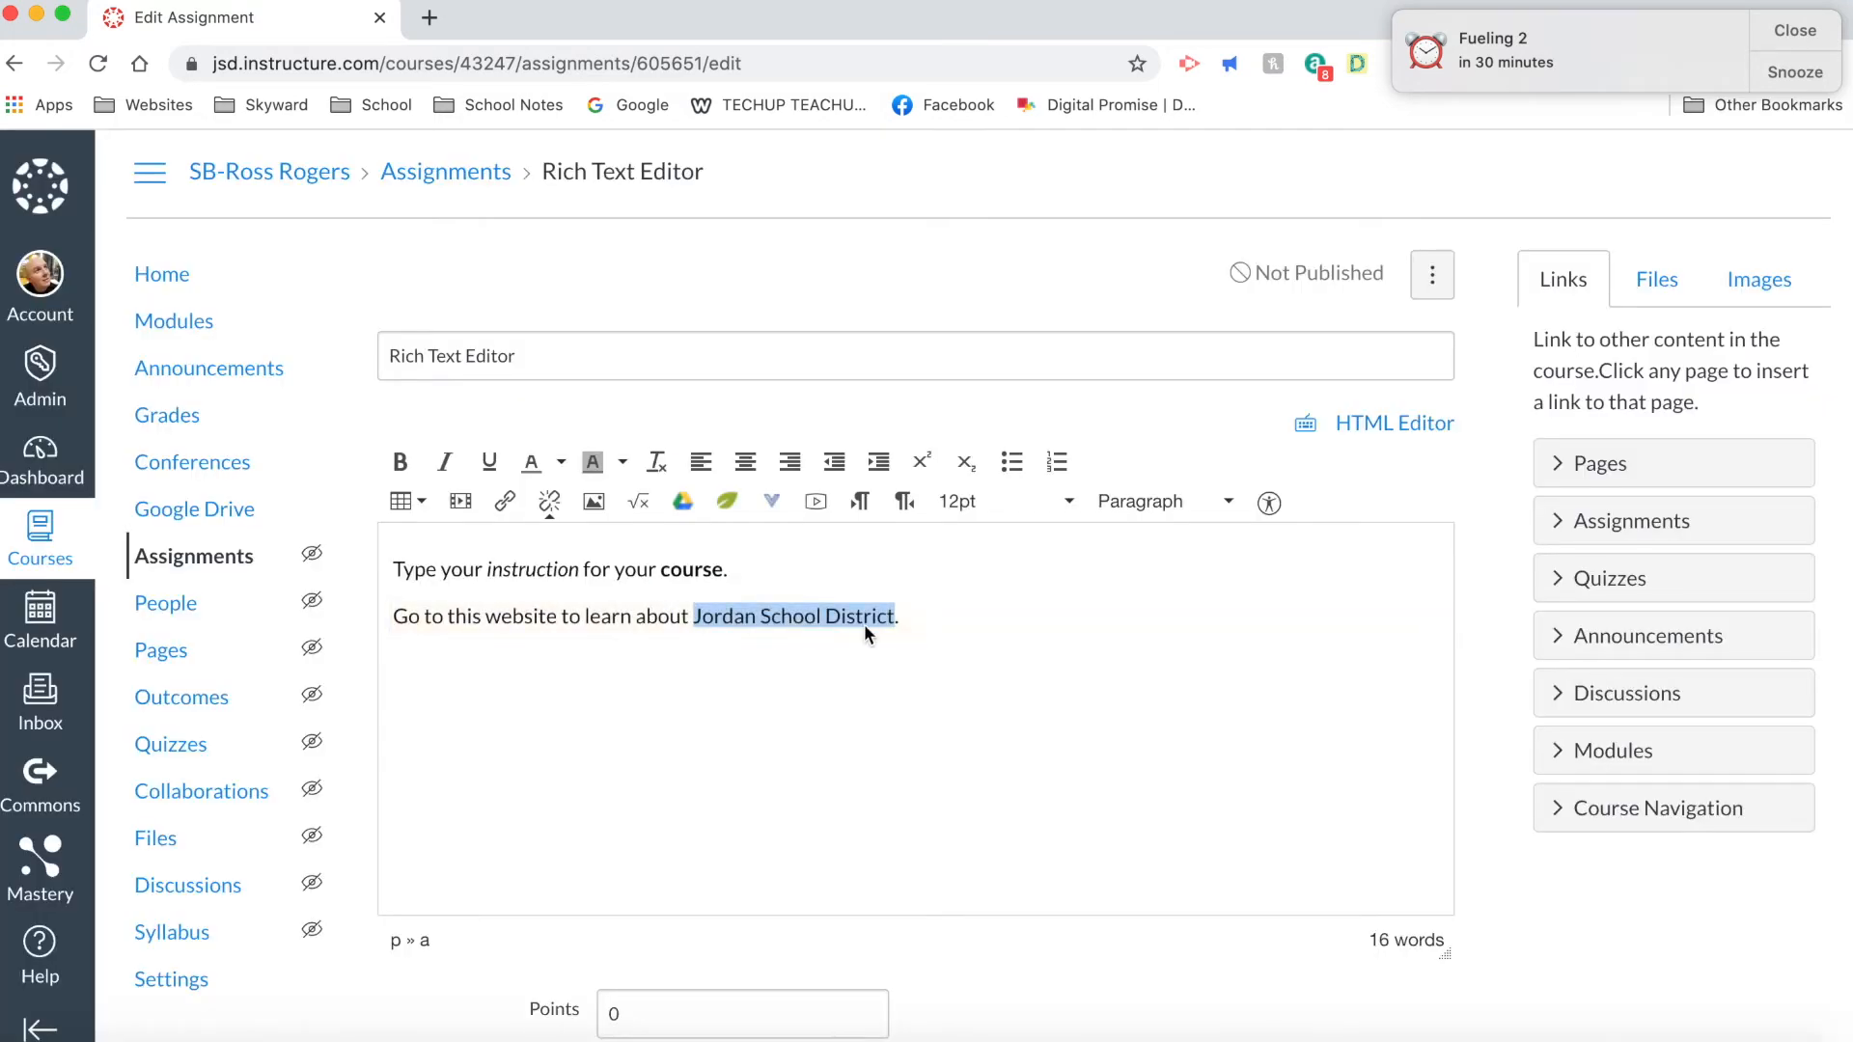
{"action": "left_click", "coordinate": [947, 724]}
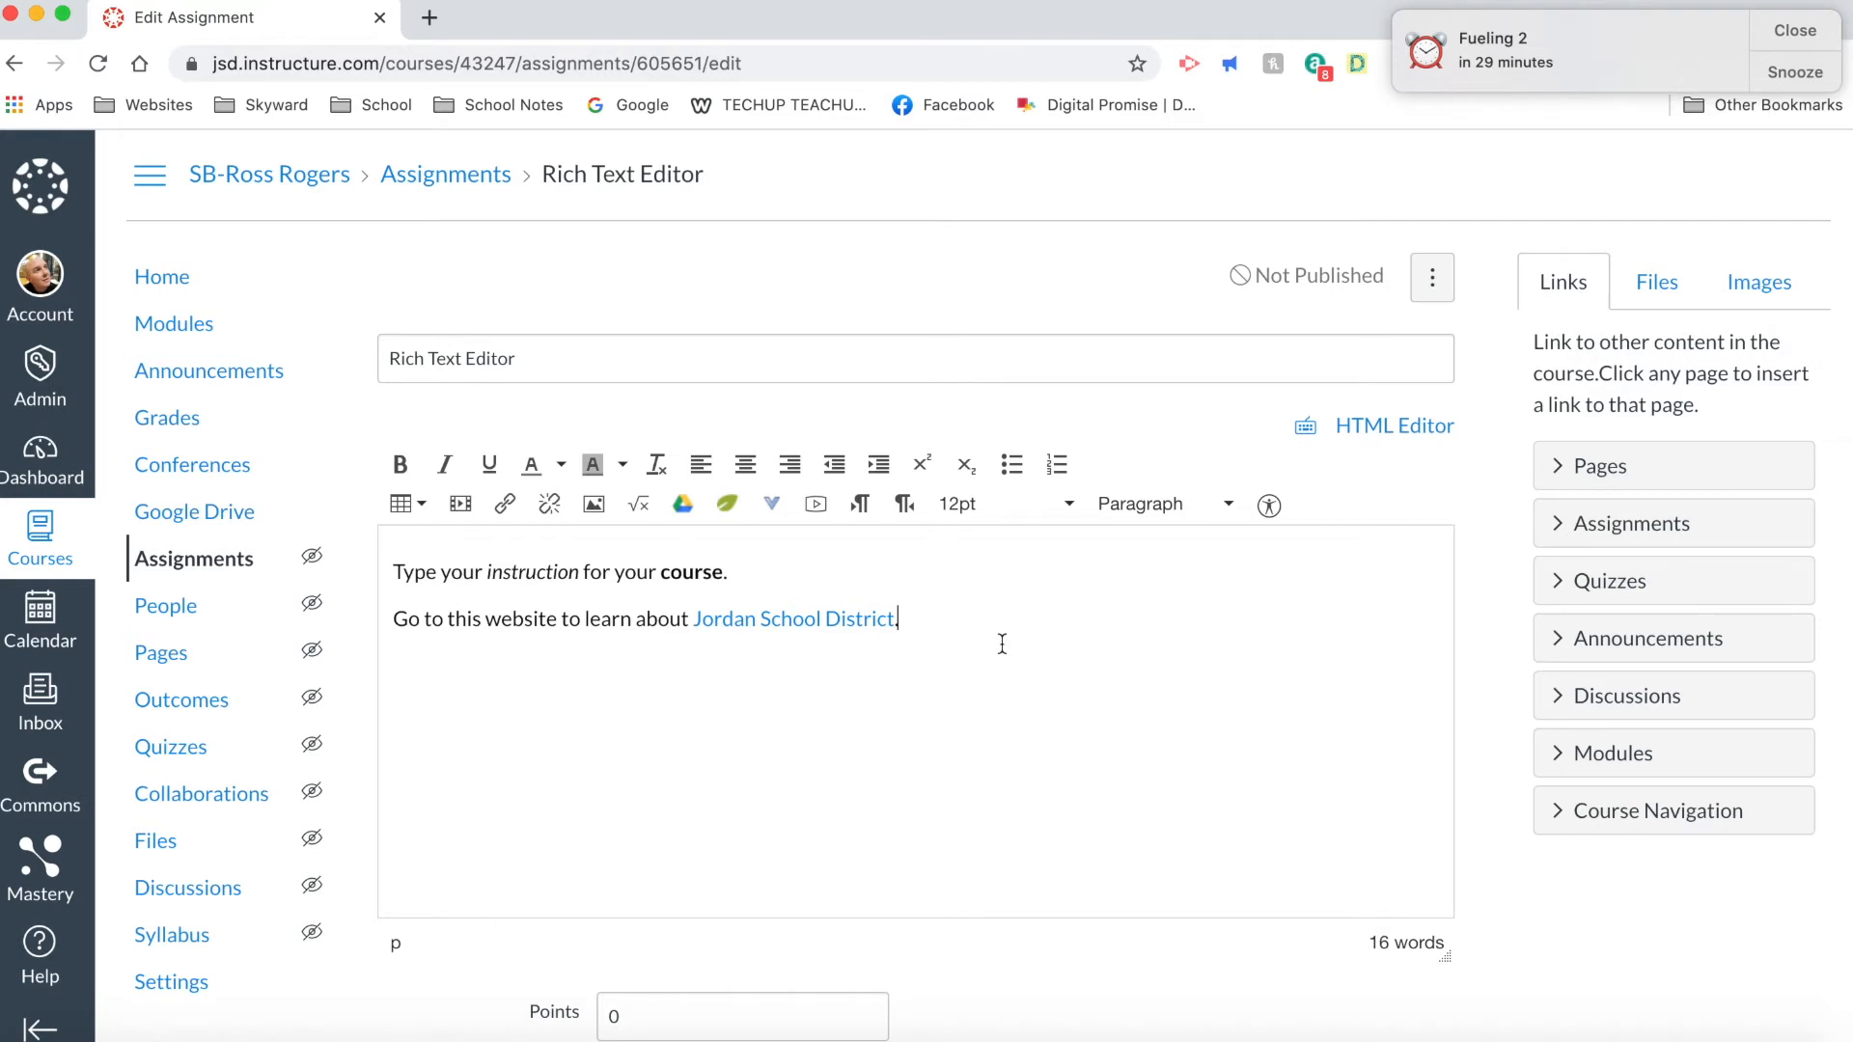
{"action": "left_click", "coordinate": [1801, 32]}
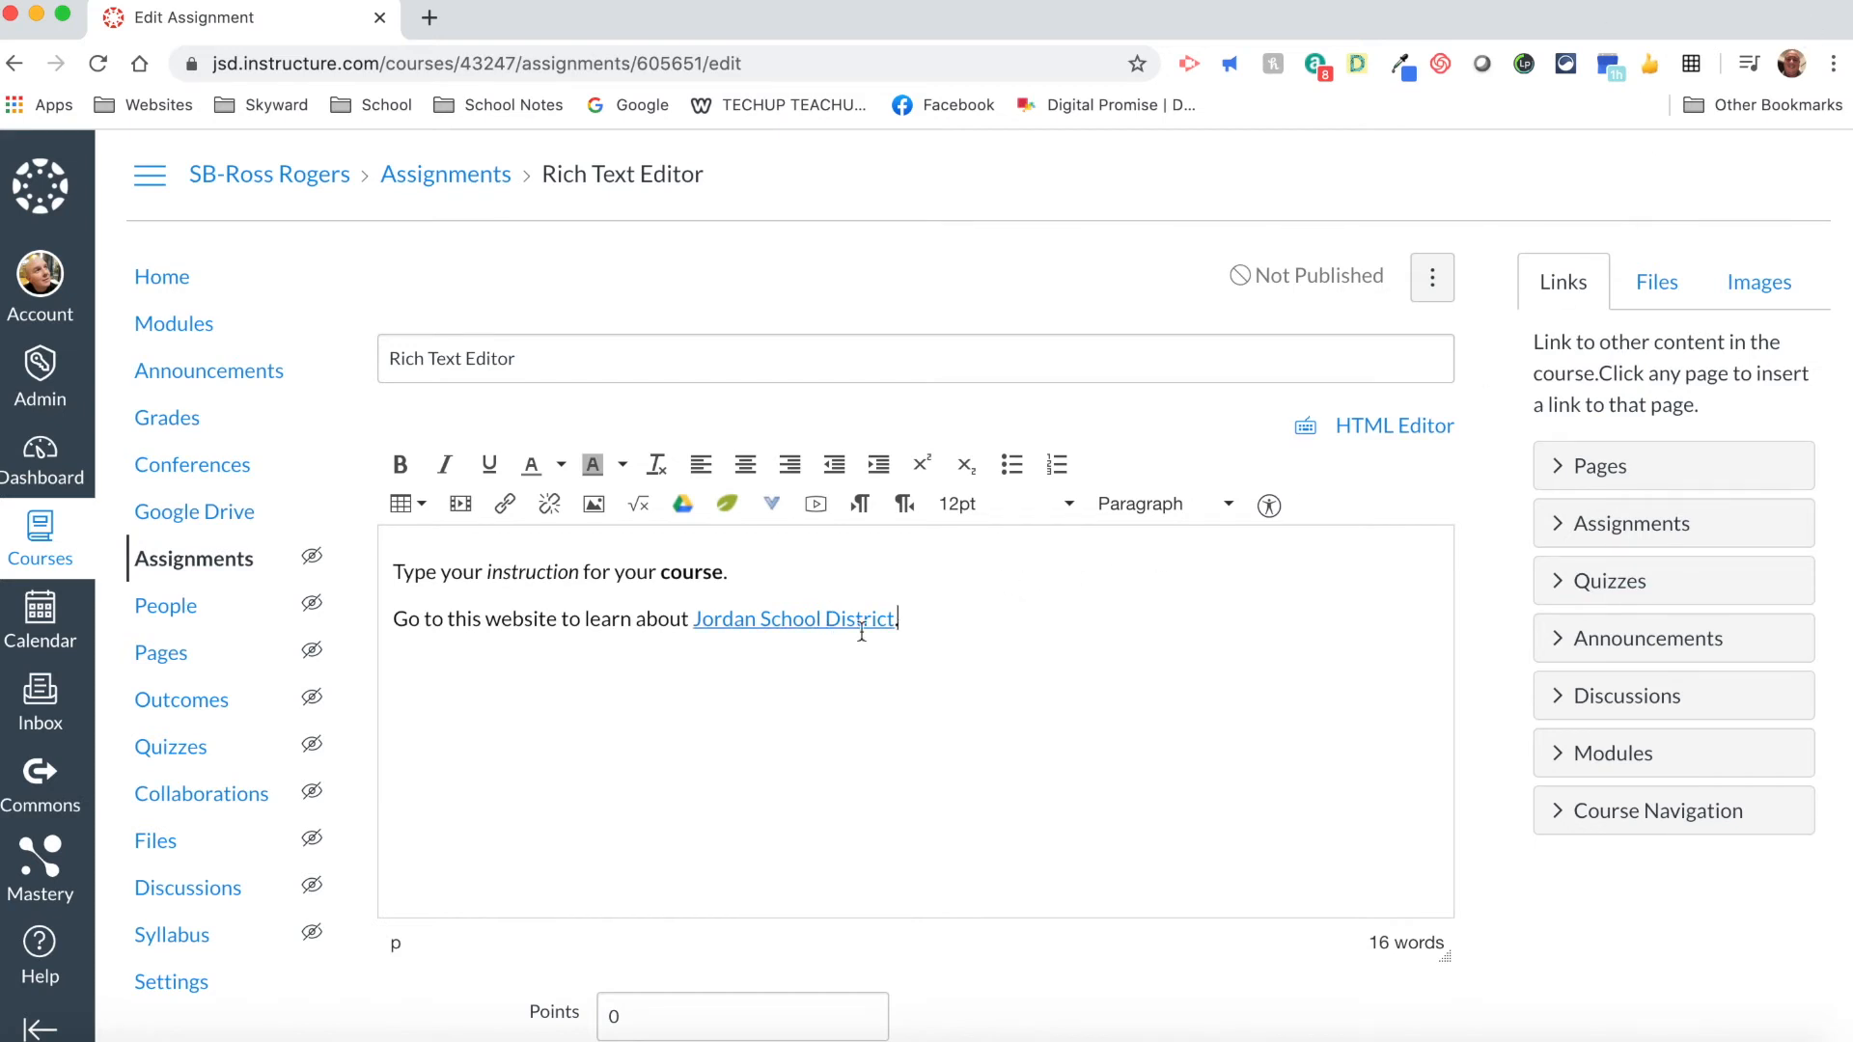
Step: Start inserting an image on a new line below the link sentence and view the Canvas folders as a source
{"action": "key", "text": "Return"}
{"action": "key", "text": "Return"}
{"action": "left_click", "coordinate": [597, 514]}
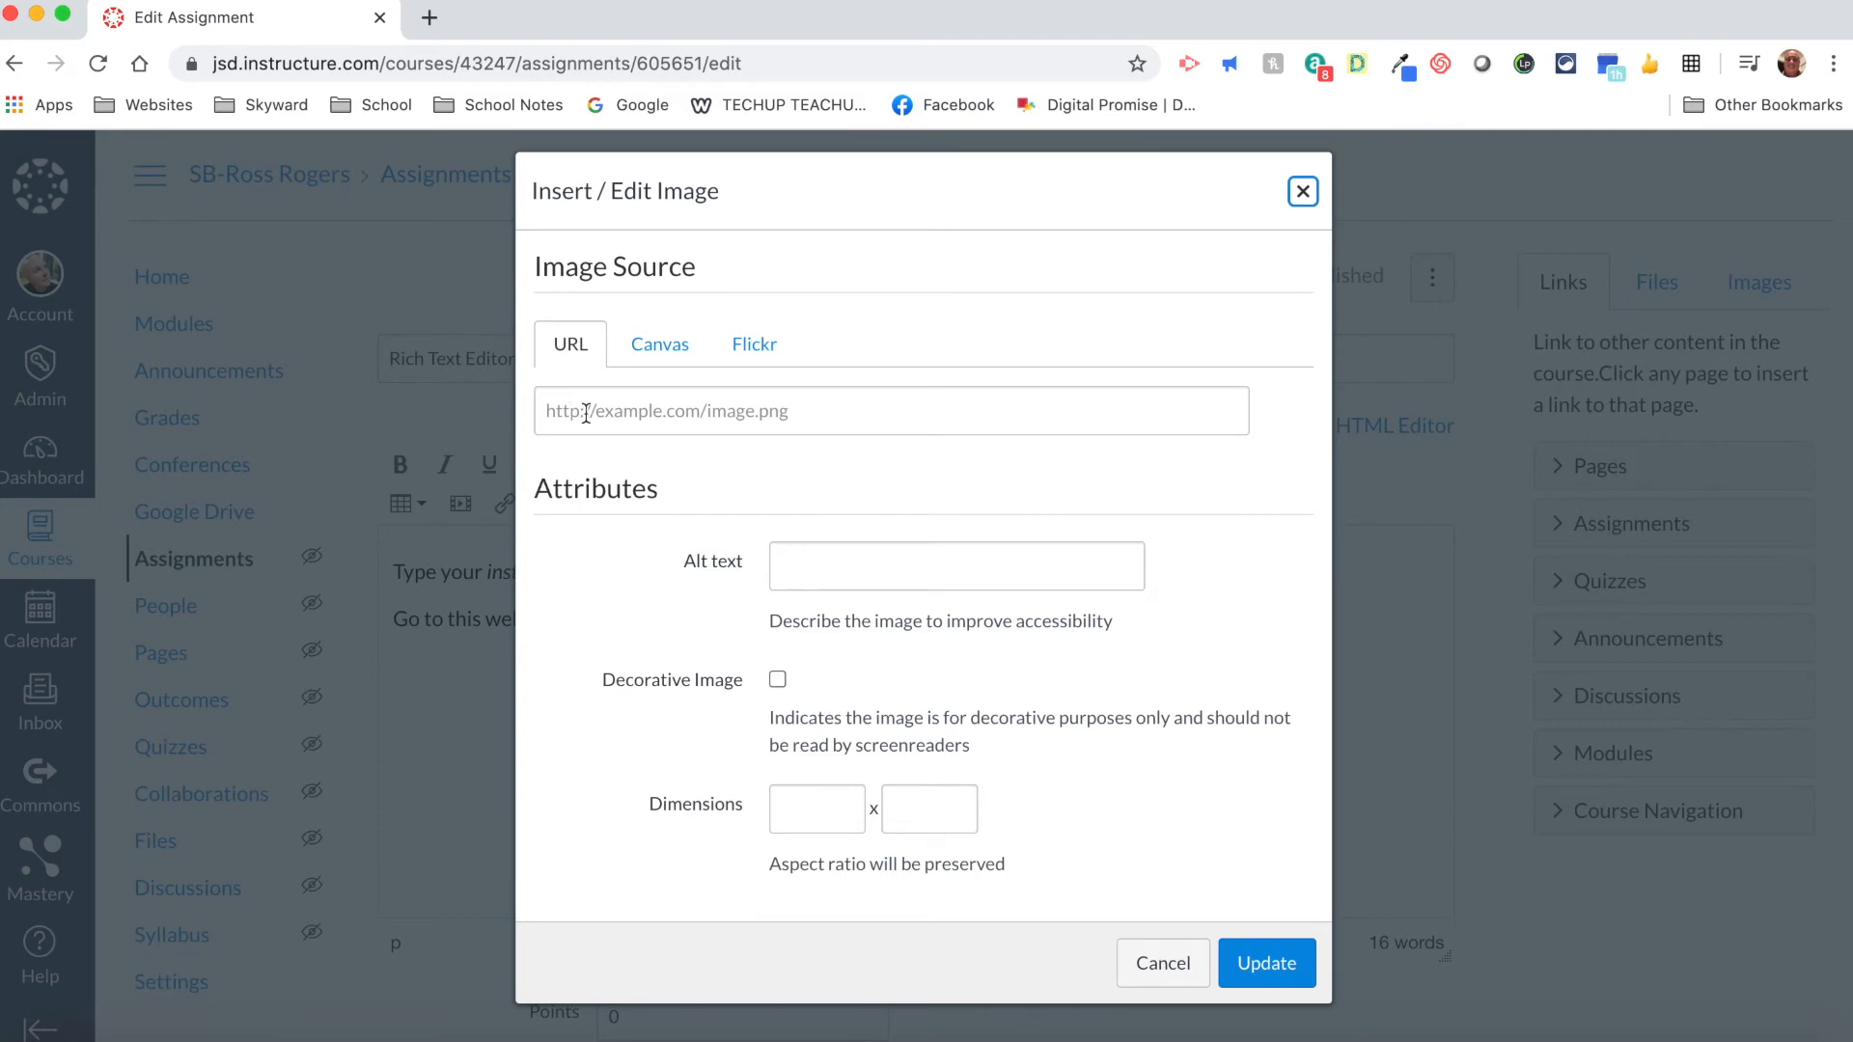
{"action": "left_click", "coordinate": [666, 357]}
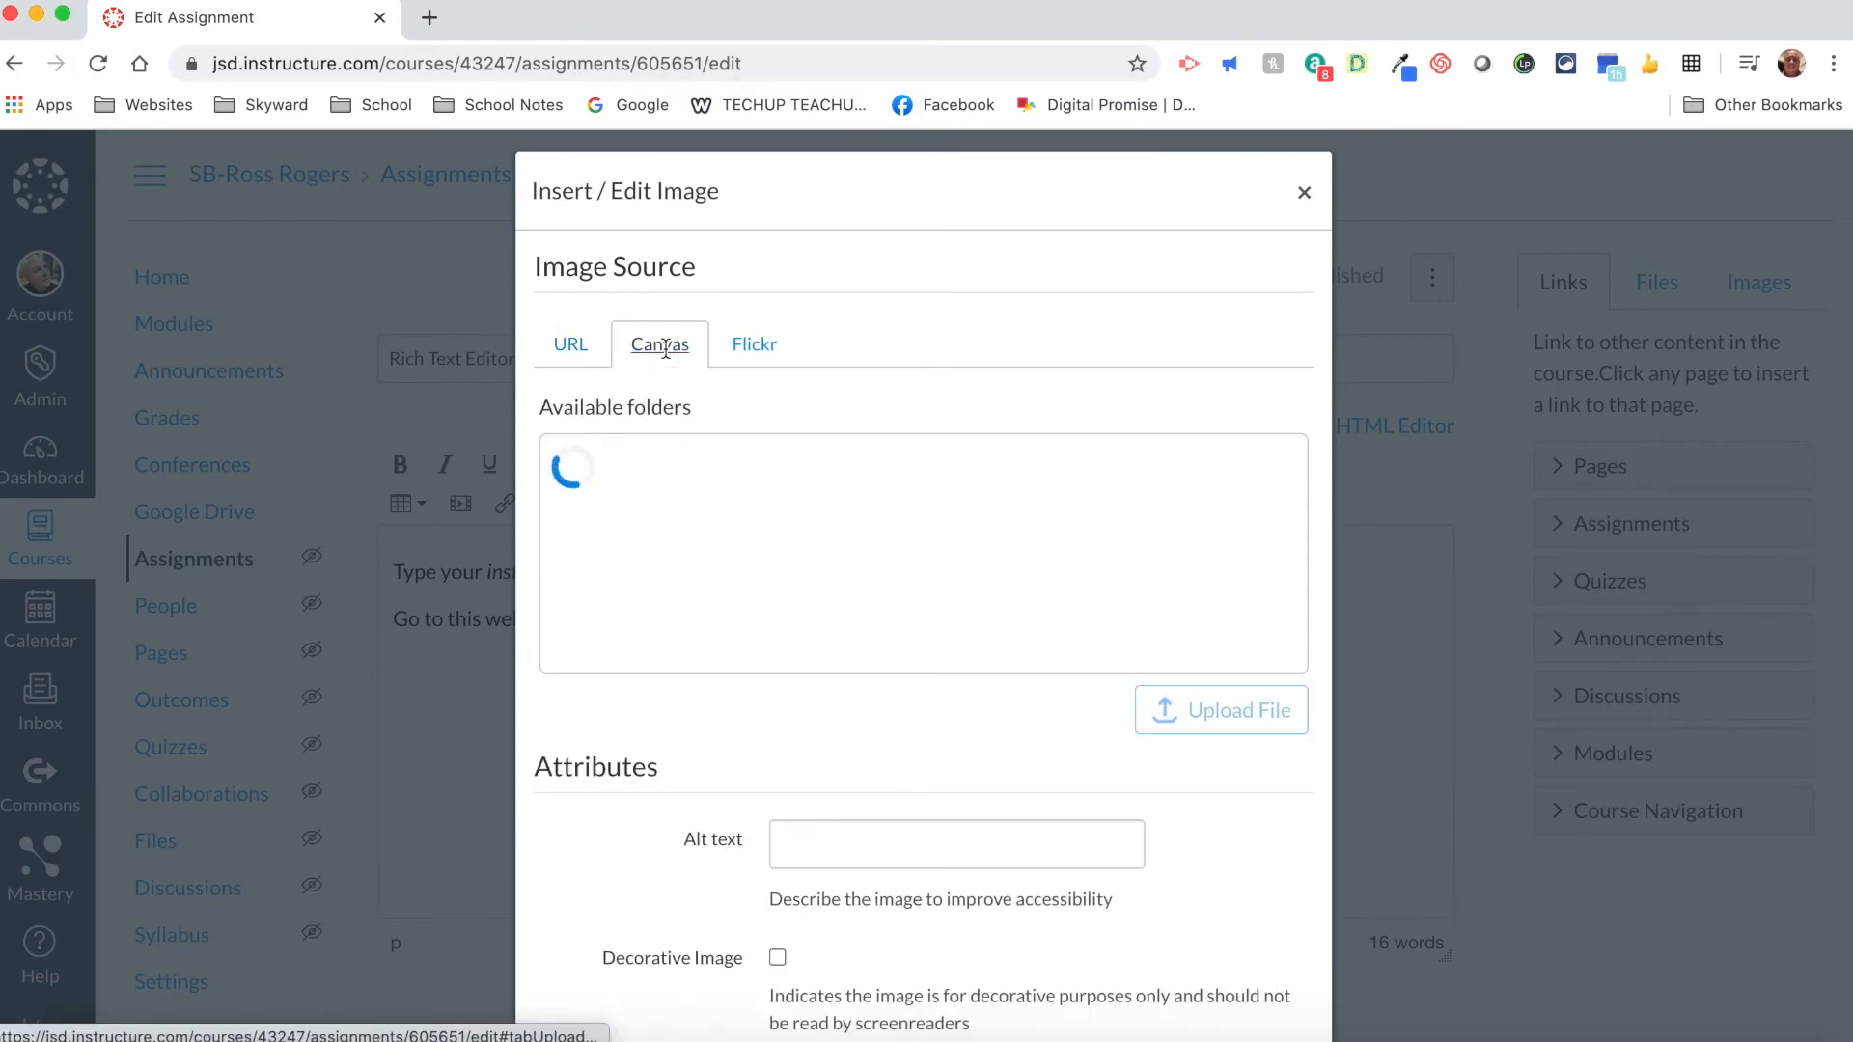
{"action": "left_click", "coordinate": [606, 526]}
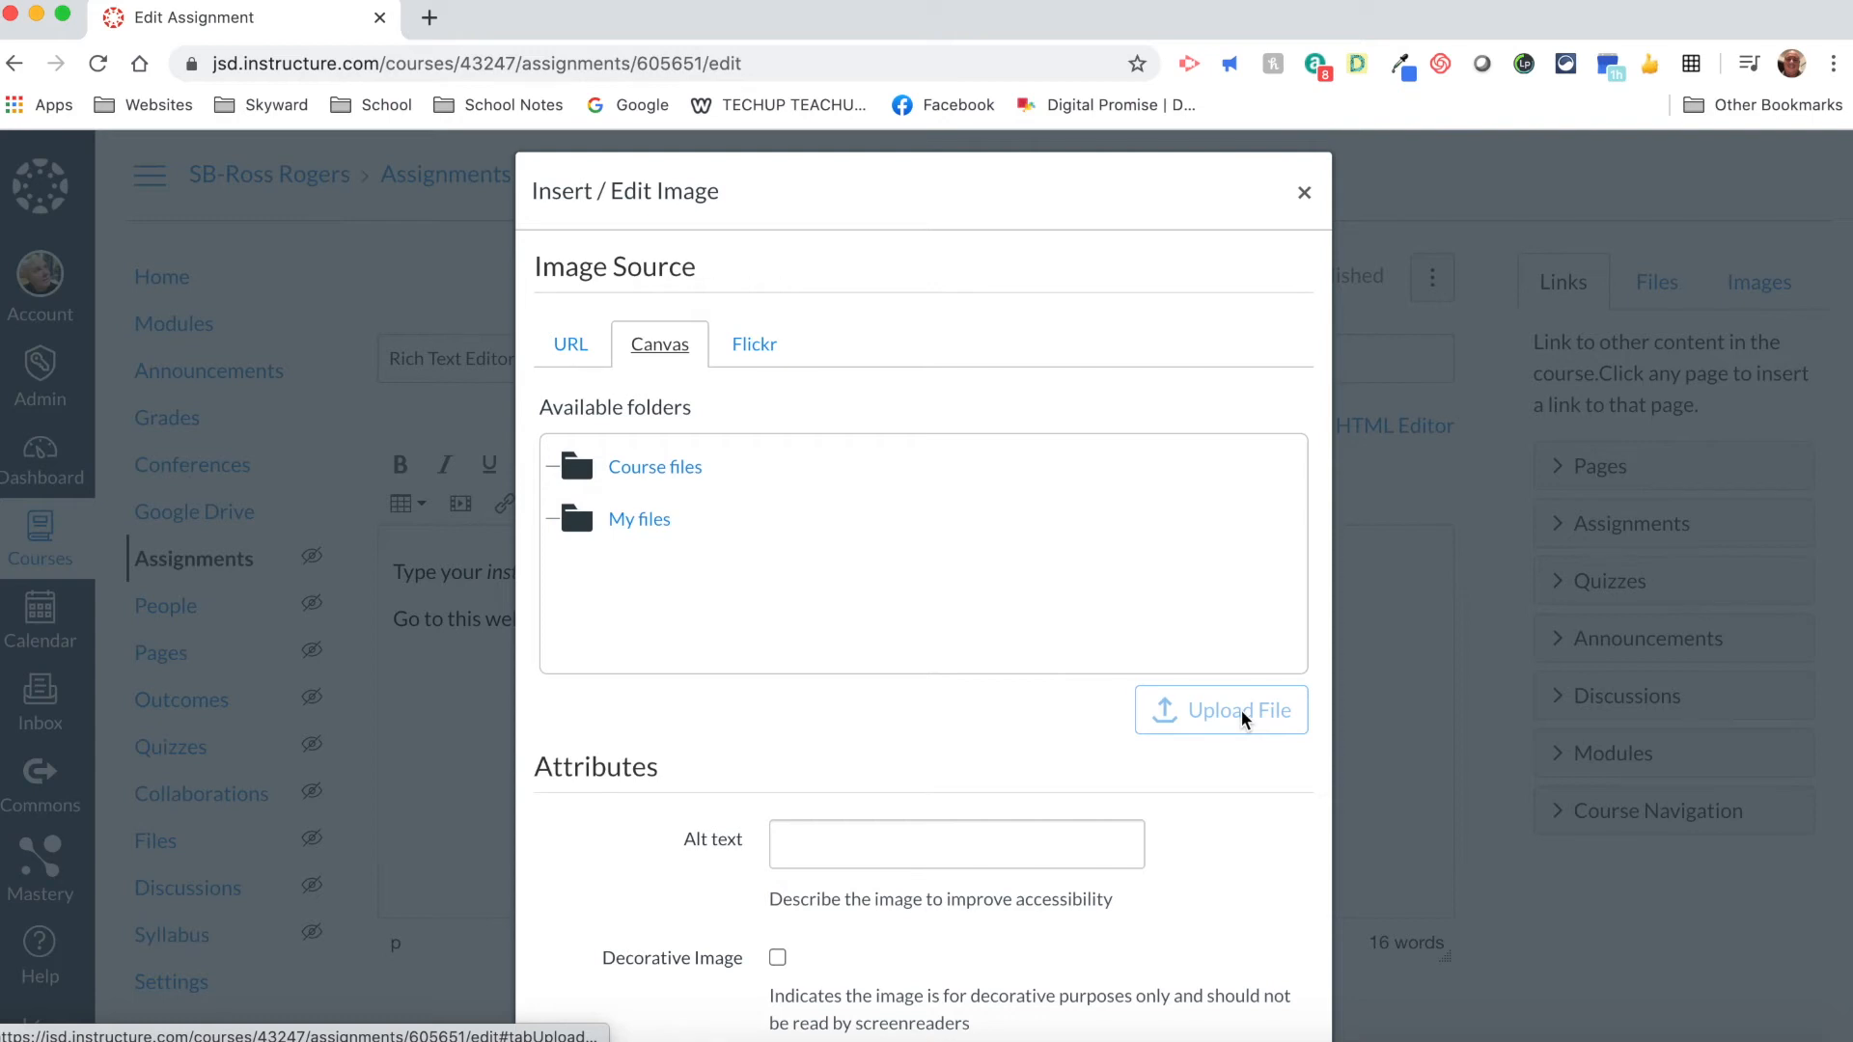
Step: Search Flickr for "Puppies" and choose the picture of two white puppies walking on grass
{"action": "left_click", "coordinate": [757, 346]}
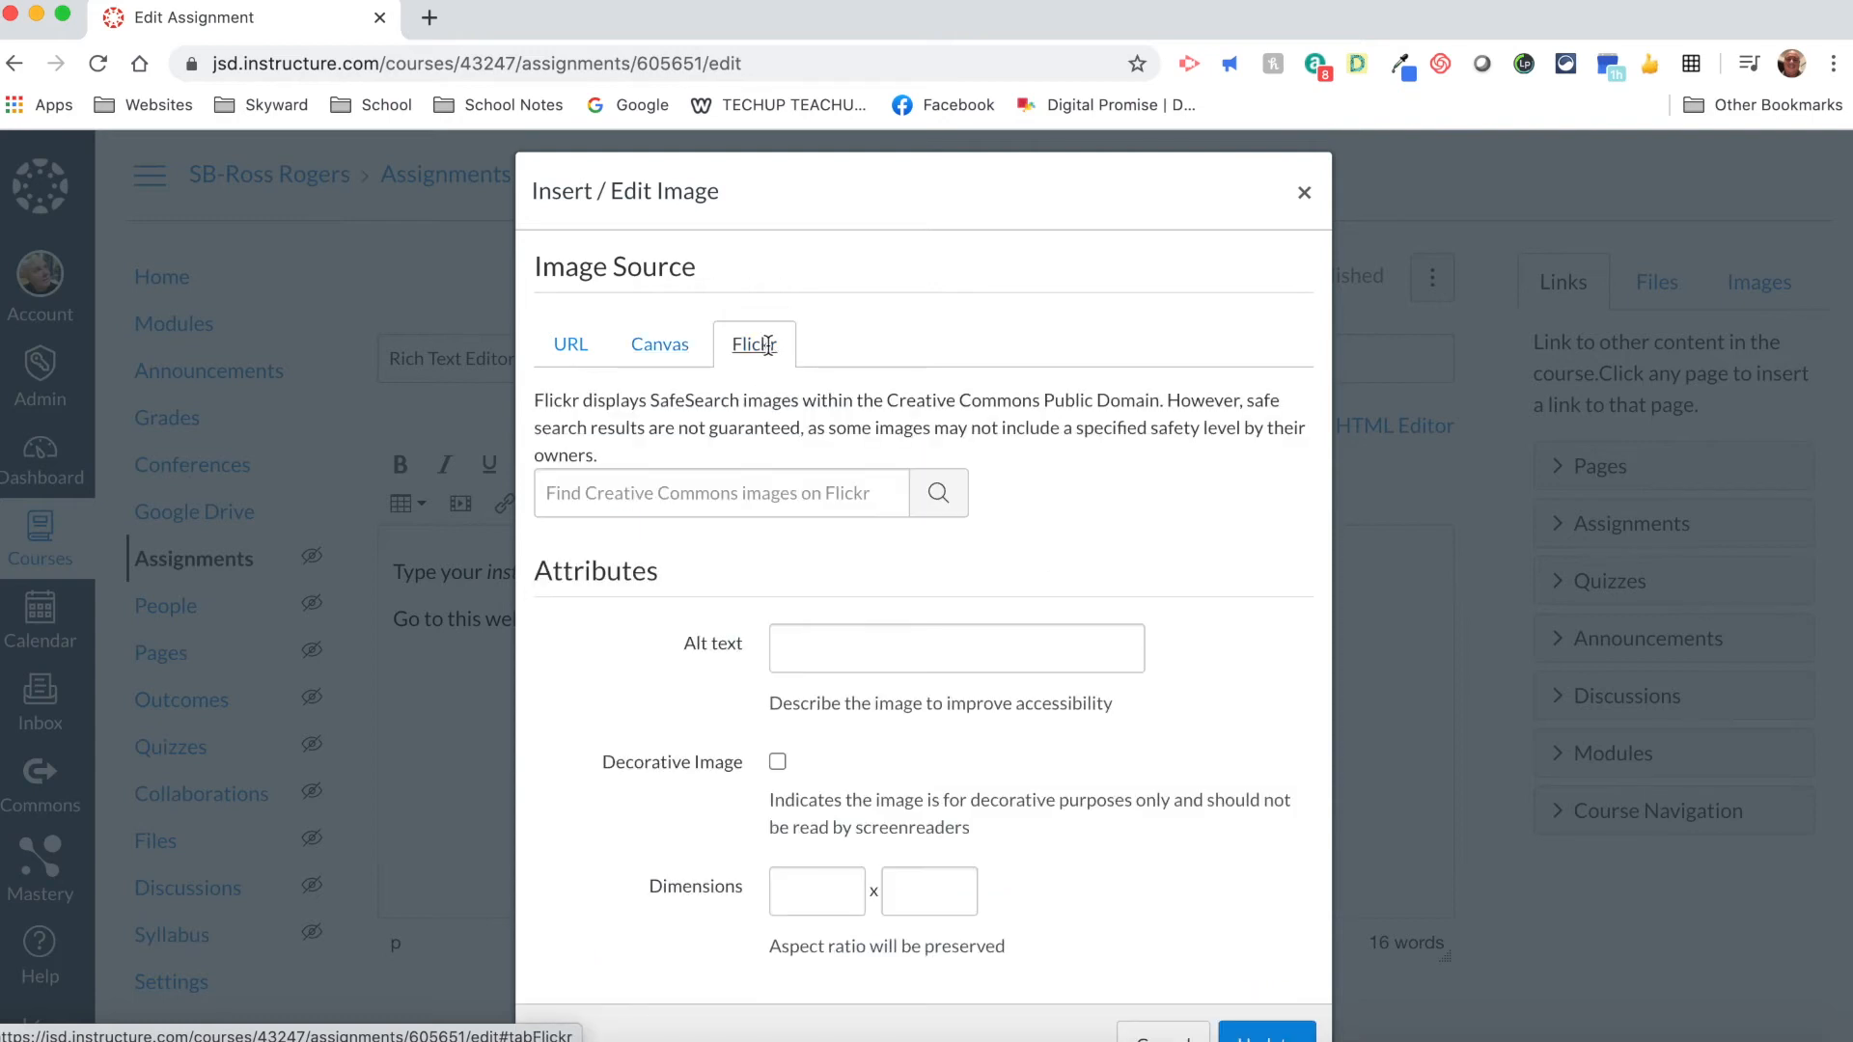
{"action": "left_click", "coordinate": [765, 491]}
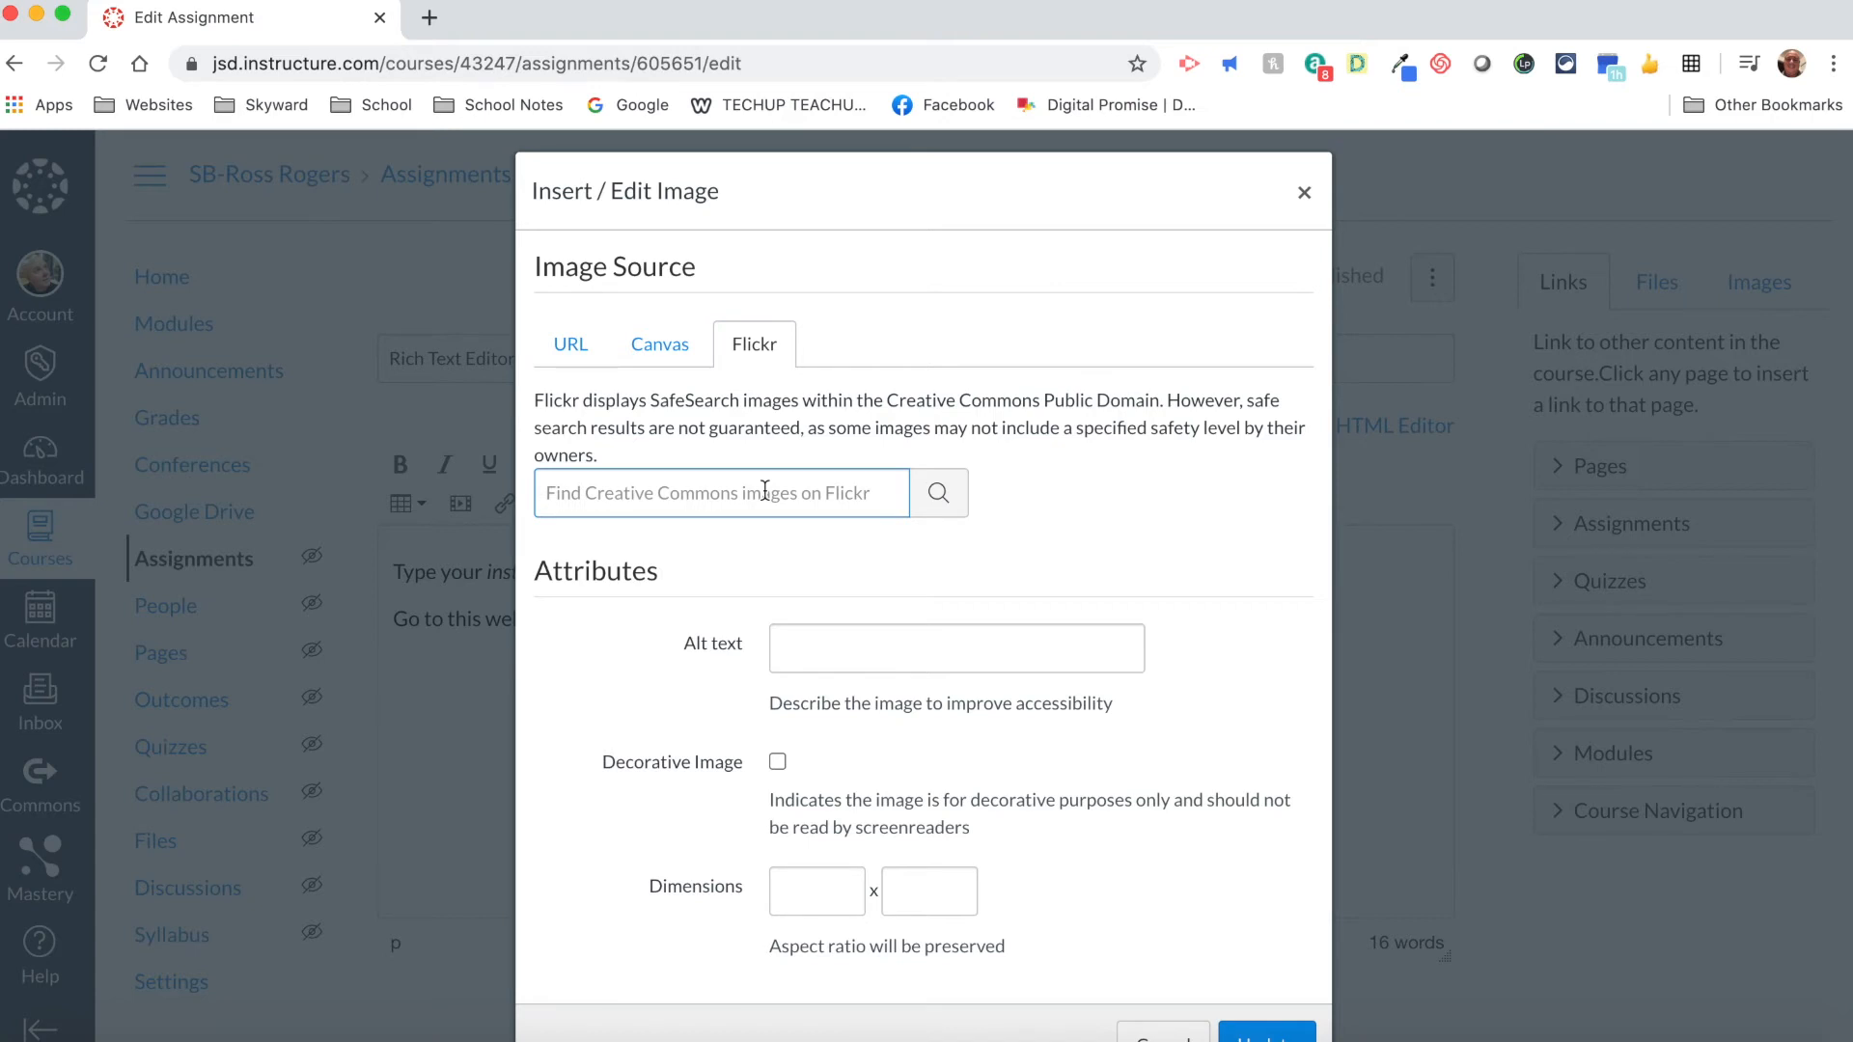
{"action": "type", "text": "Puppies"}
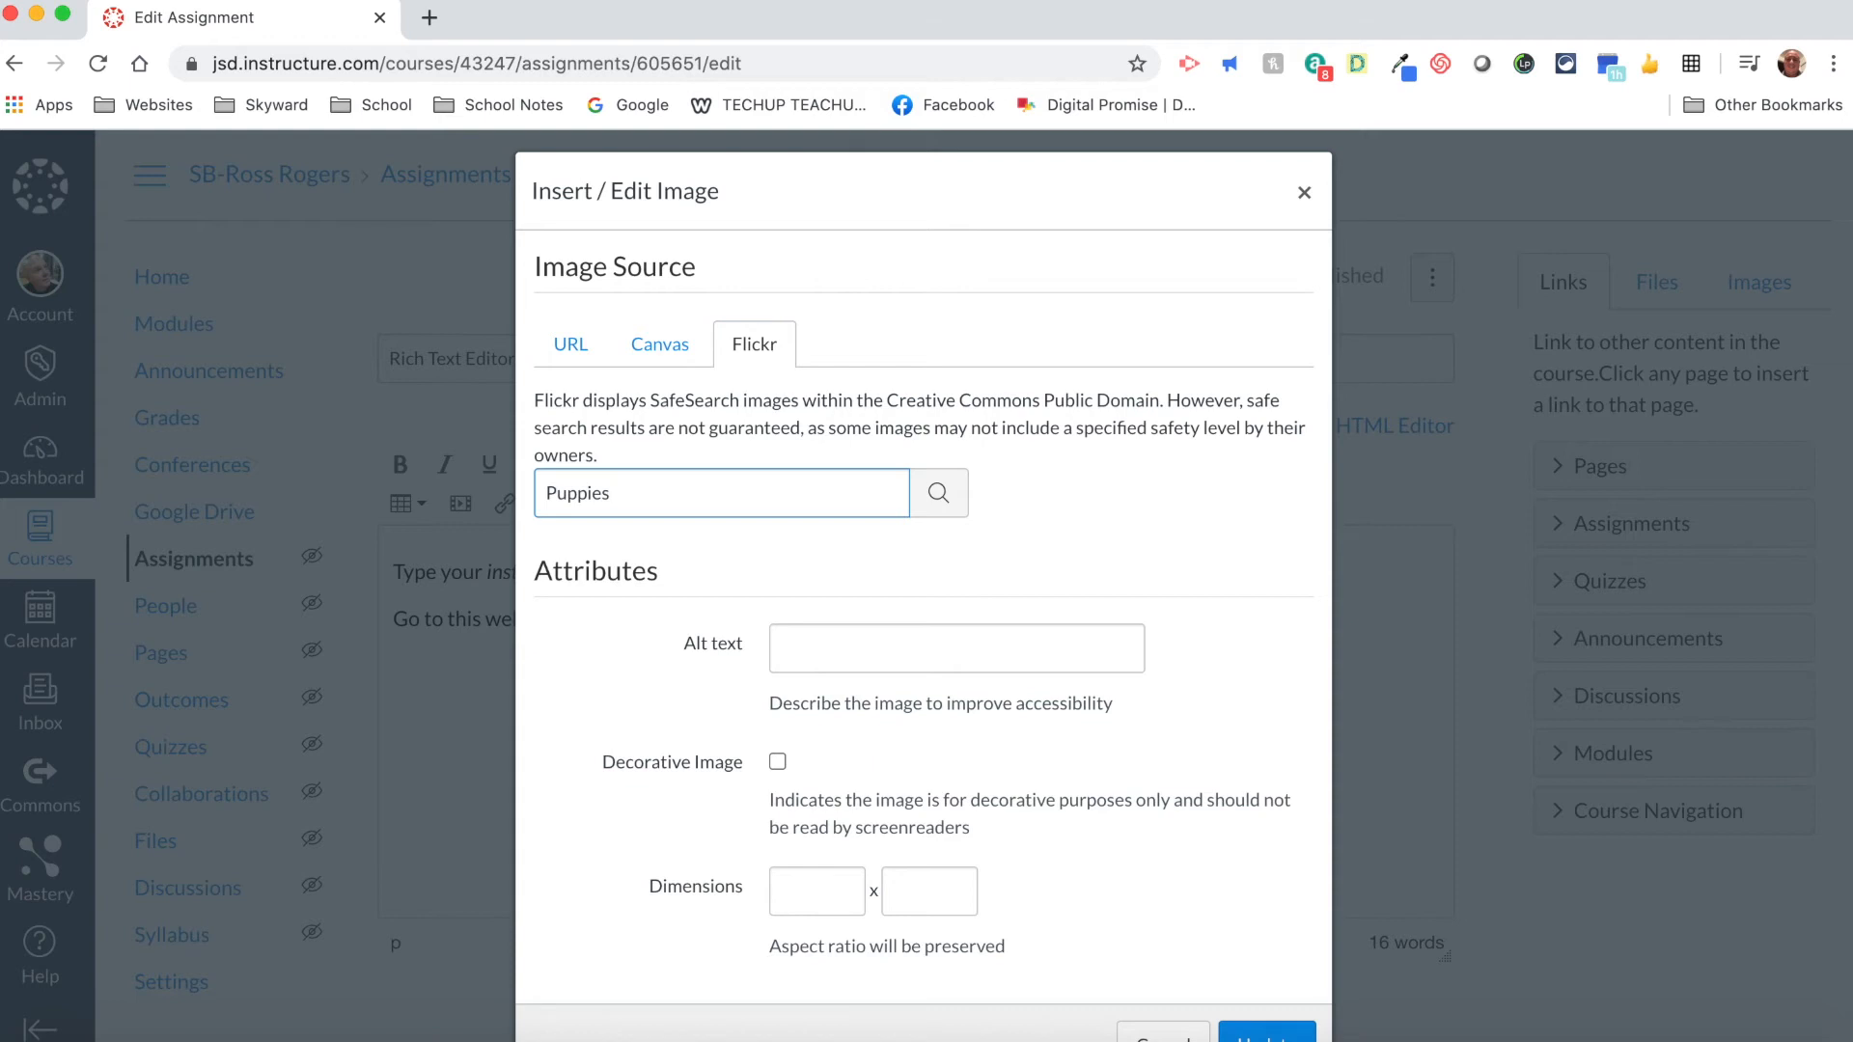
{"action": "key", "text": "Return"}
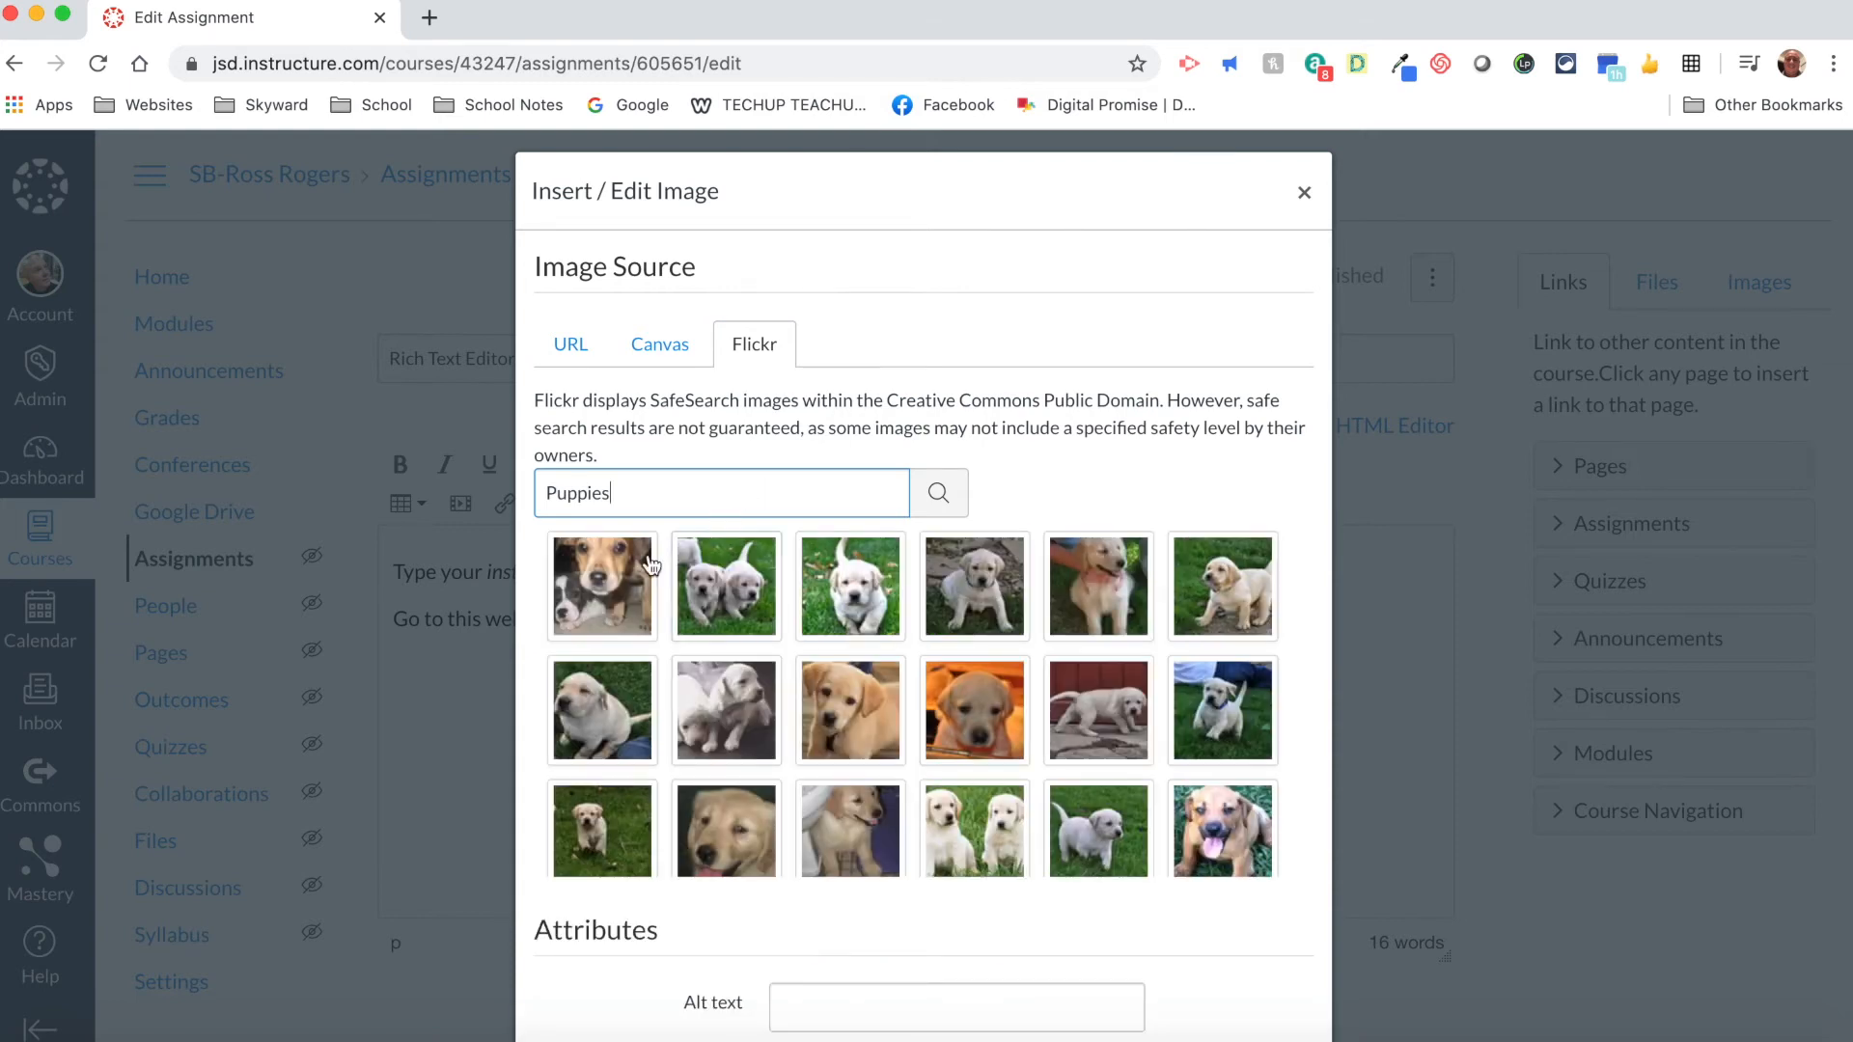
{"action": "left_click", "coordinate": [731, 589]}
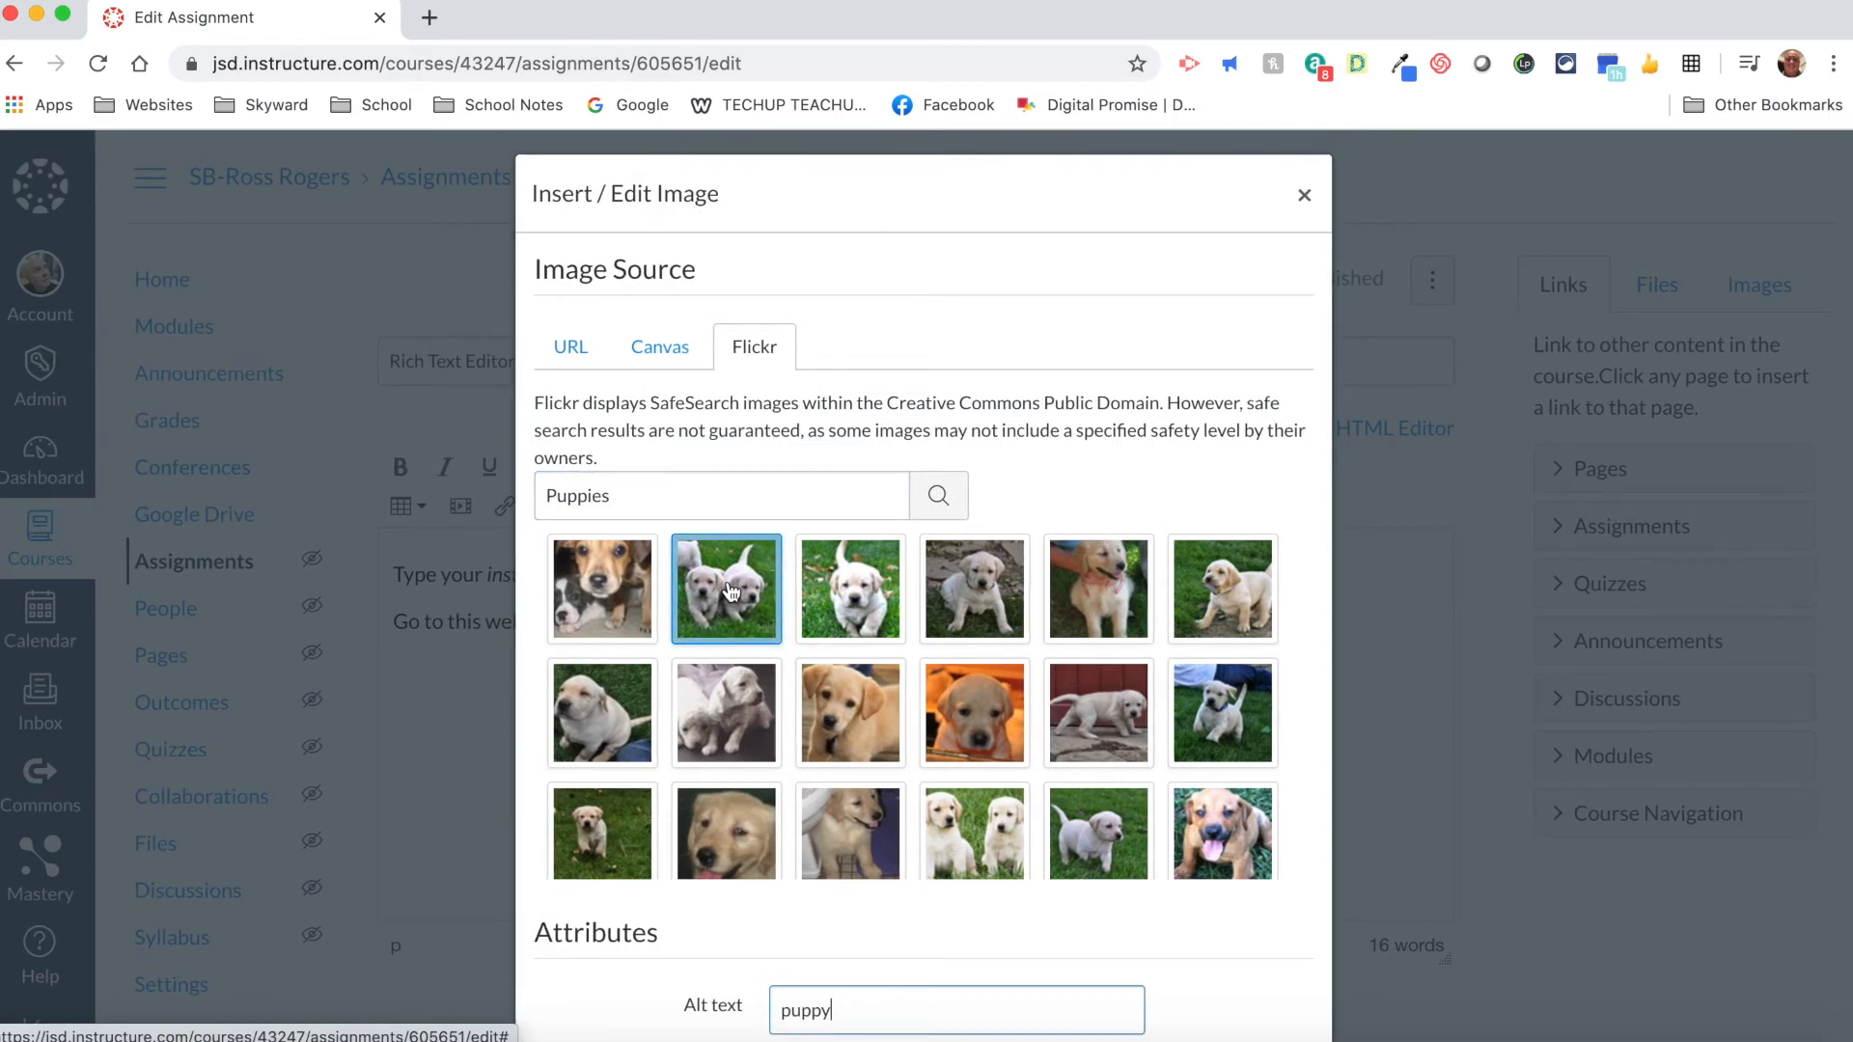
Step: Change the image's alt text to "two puppies" and insert the picture into the description
{"action": "scroll", "coordinate": [791, 687], "scroll_direction": "down", "scroll_amount": 5}
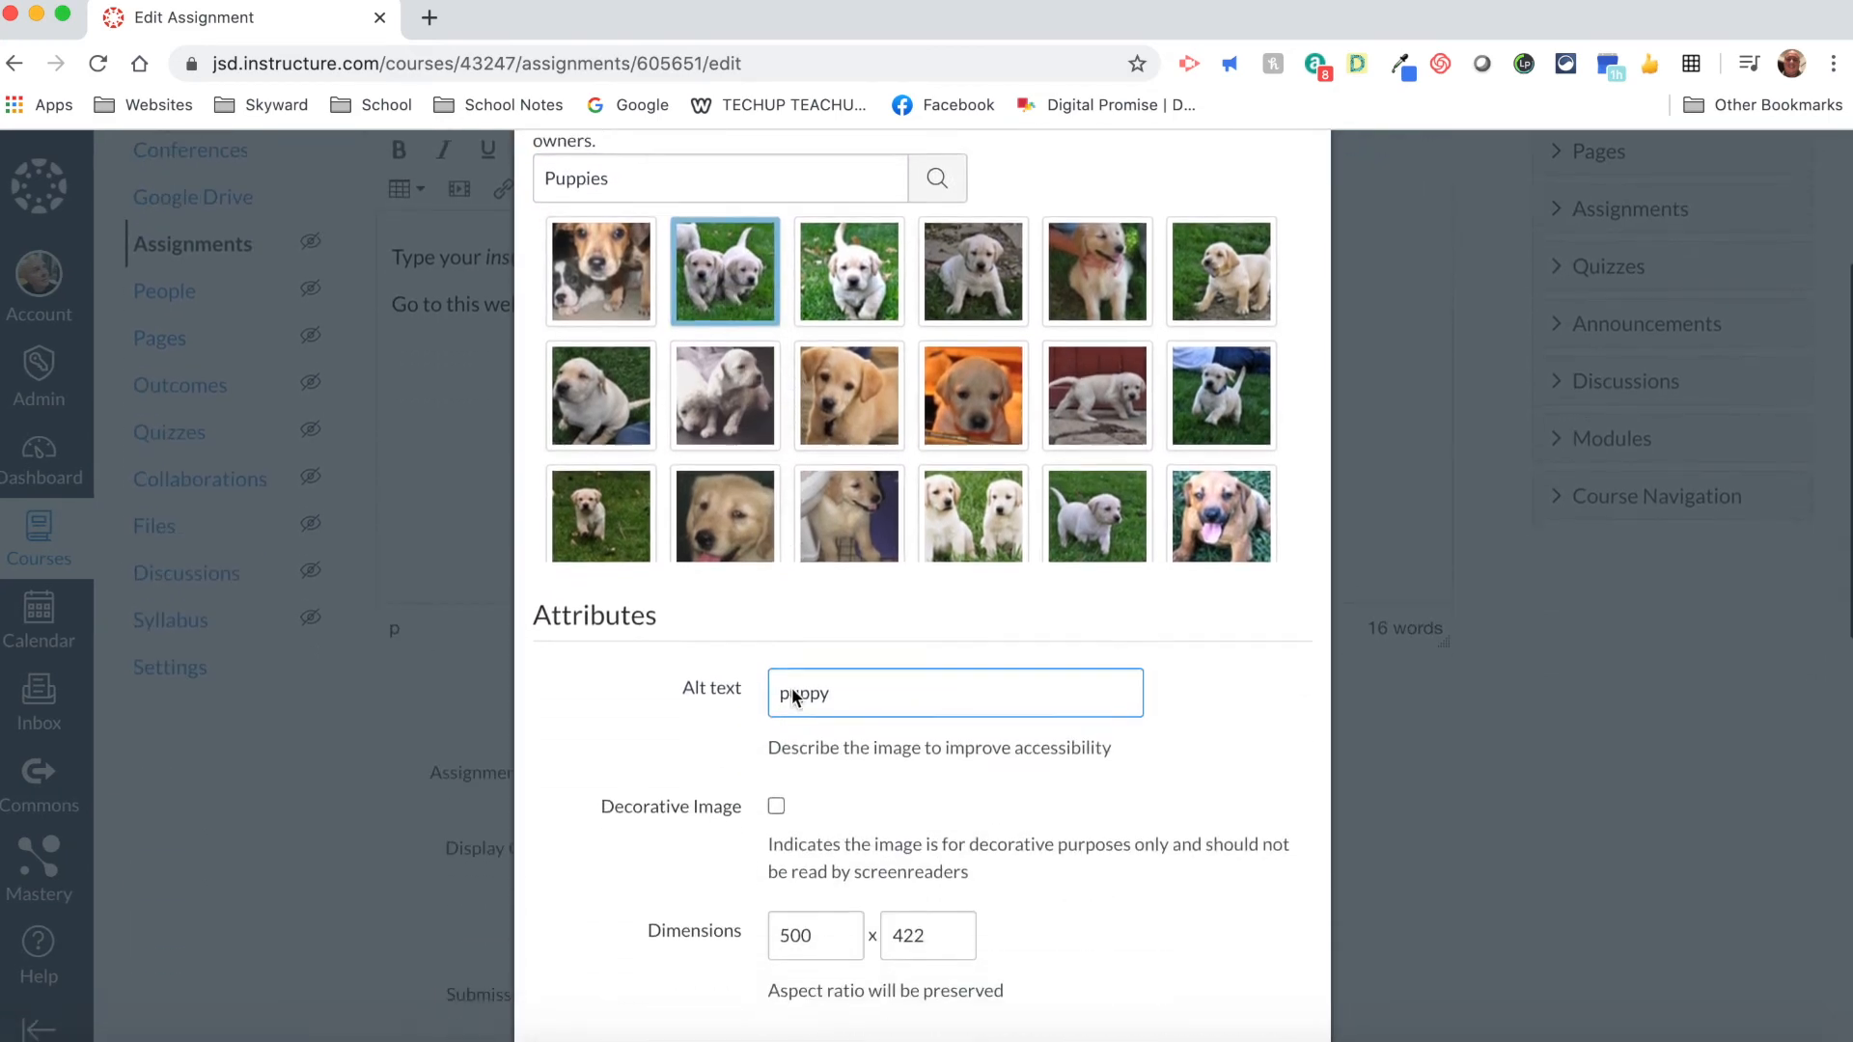
{"action": "scroll", "coordinate": [792, 687], "scroll_direction": "down", "scroll_amount": 1}
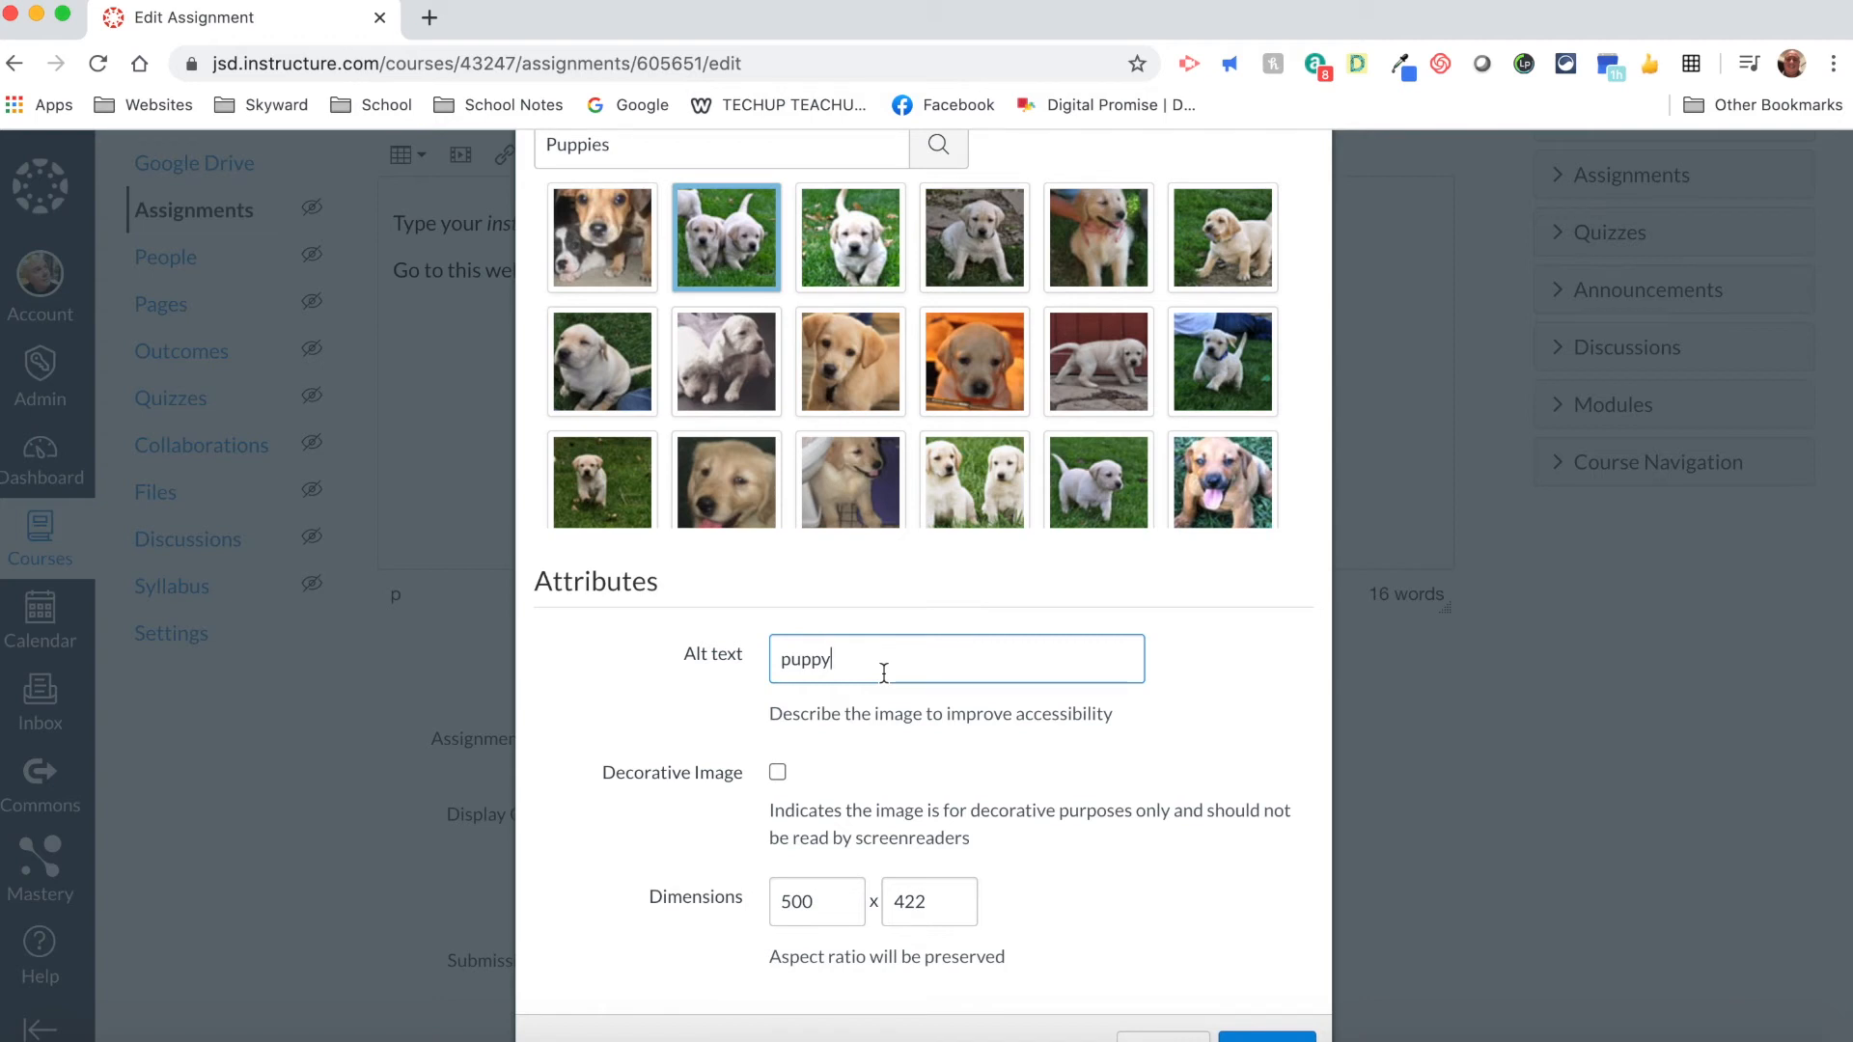
{"action": "key", "text": "BackSpace"}
{"action": "key", "text": "BackSpace"}
{"action": "key", "text": "BackSpace"}
{"action": "key", "text": "BackSpace"}
{"action": "key", "text": "BackSpace"}
{"action": "type", "text": "two puppies"}
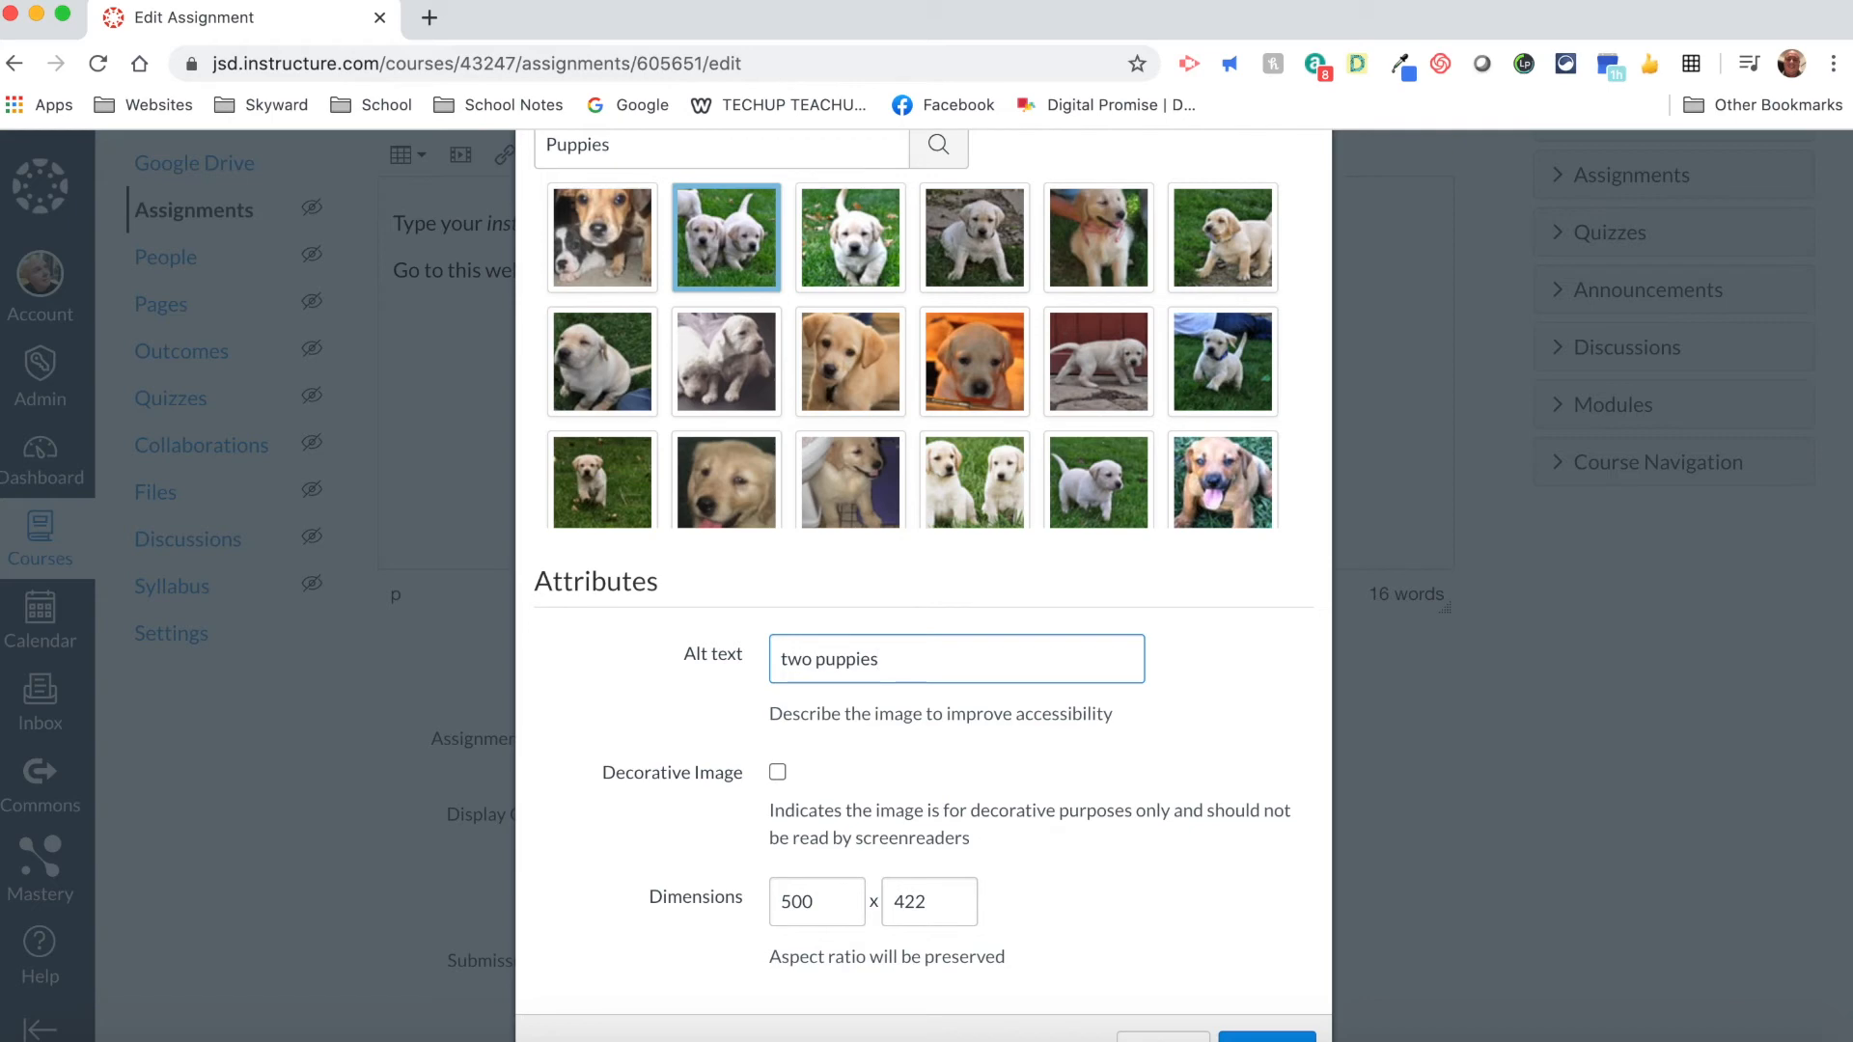
{"action": "scroll", "coordinate": [1056, 821], "scroll_direction": "down", "scroll_amount": 5}
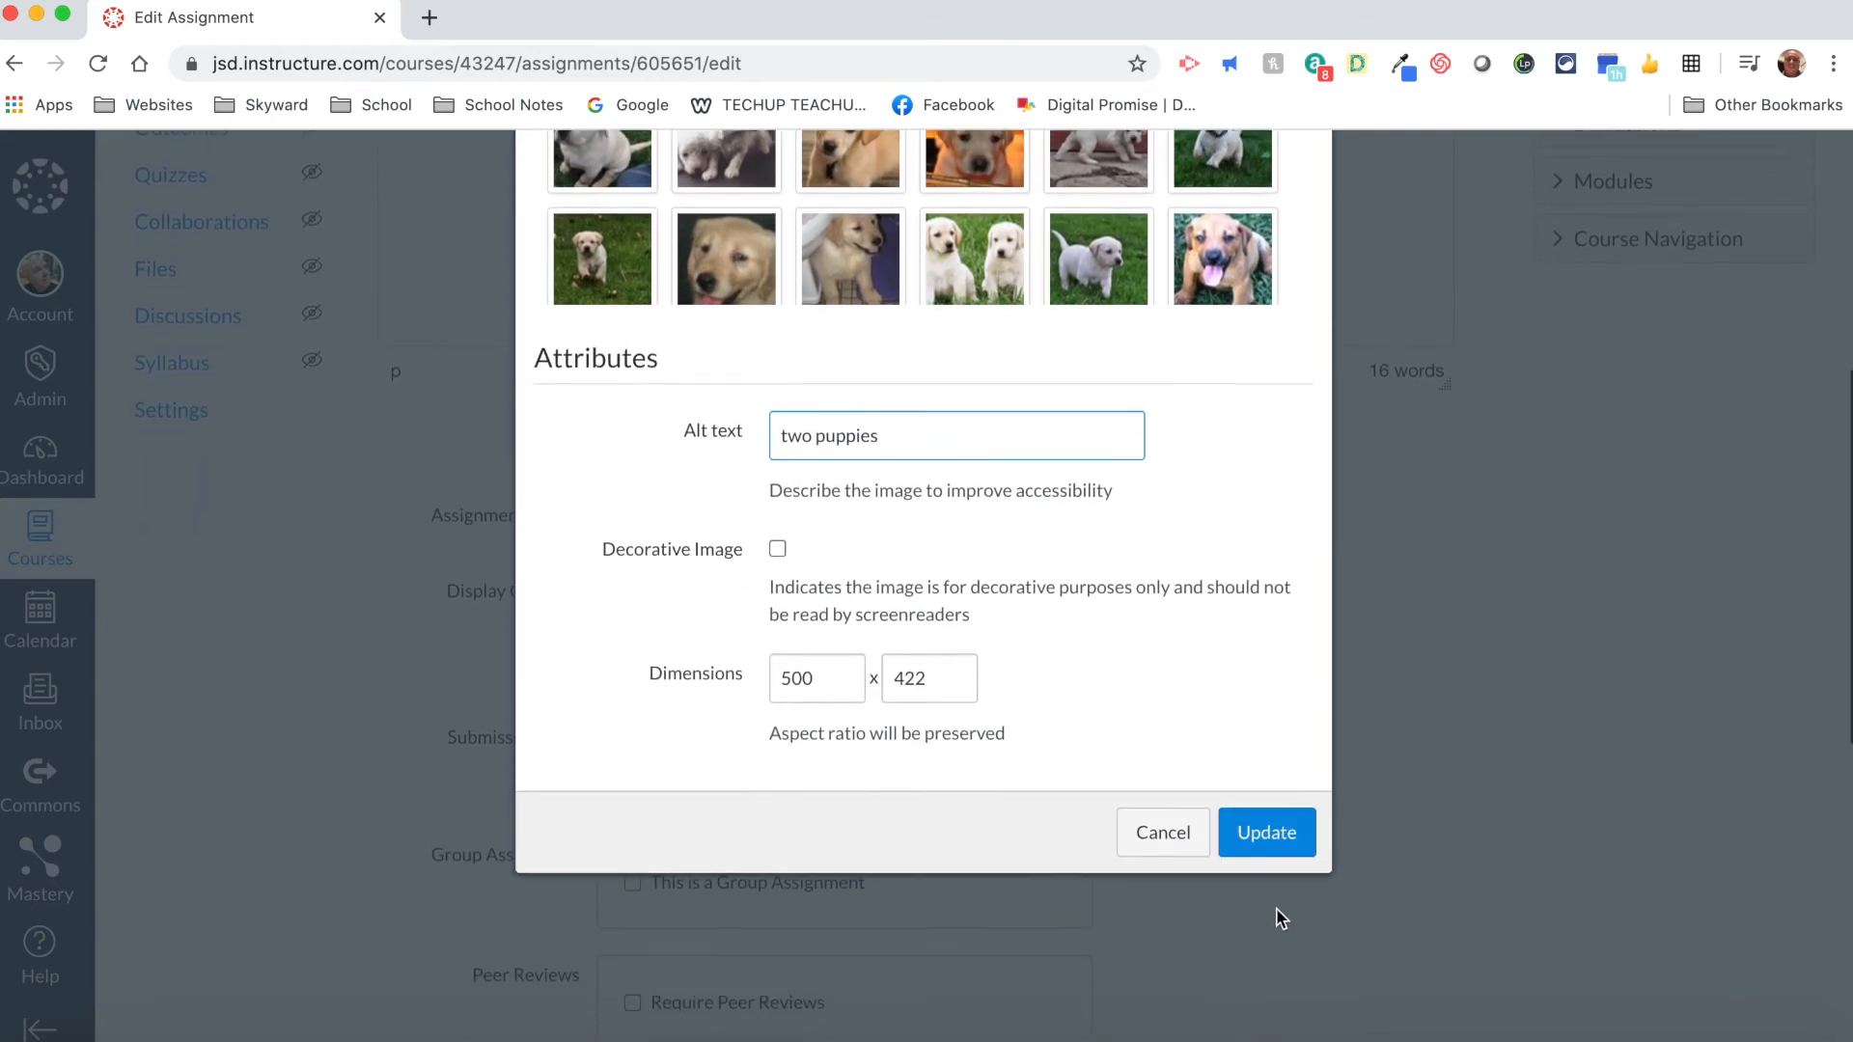
{"action": "left_click", "coordinate": [1262, 840]}
Step: Enlarge the description editor's height to make room for the puppy picture
{"action": "scroll", "coordinate": [1158, 772], "scroll_direction": "up", "scroll_amount": 5}
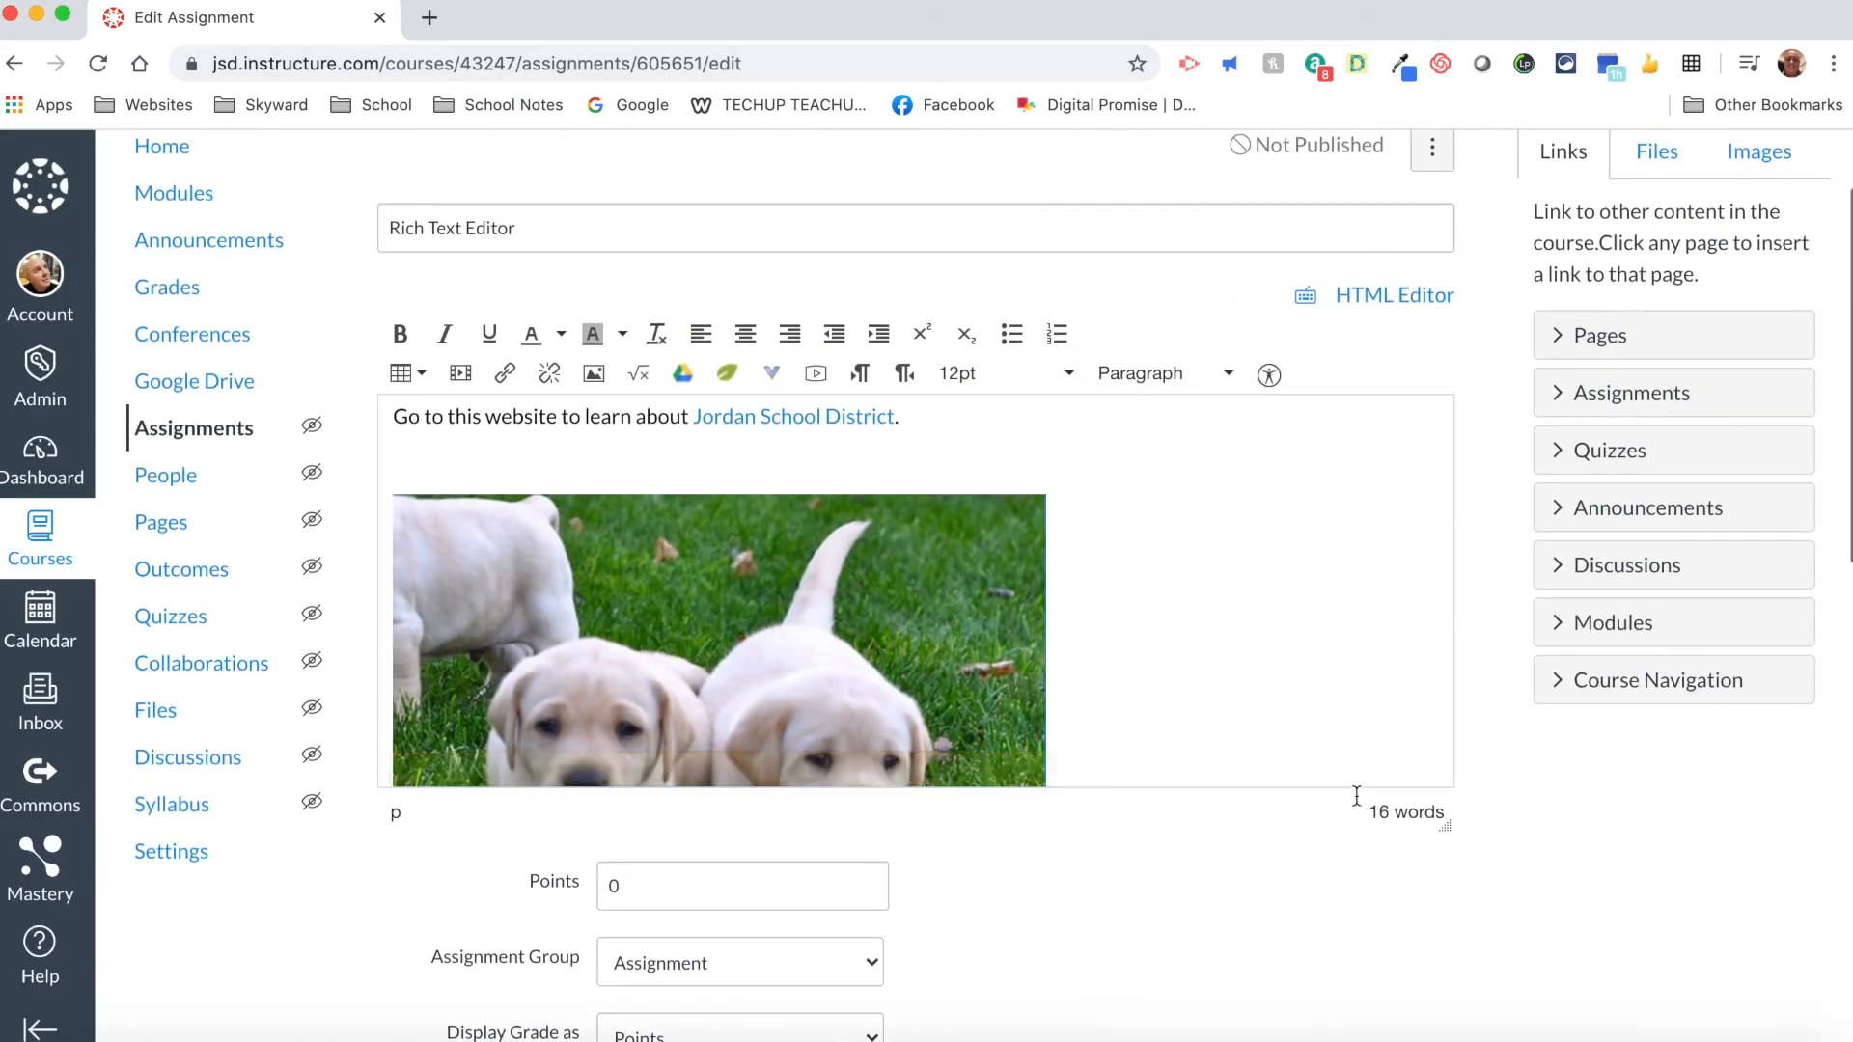
{"action": "left_click_drag", "start_coordinate": [1443, 827], "coordinate": [1501, 1041]}
{"action": "scroll", "coordinate": [1316, 749], "scroll_direction": "down", "scroll_amount": 1}
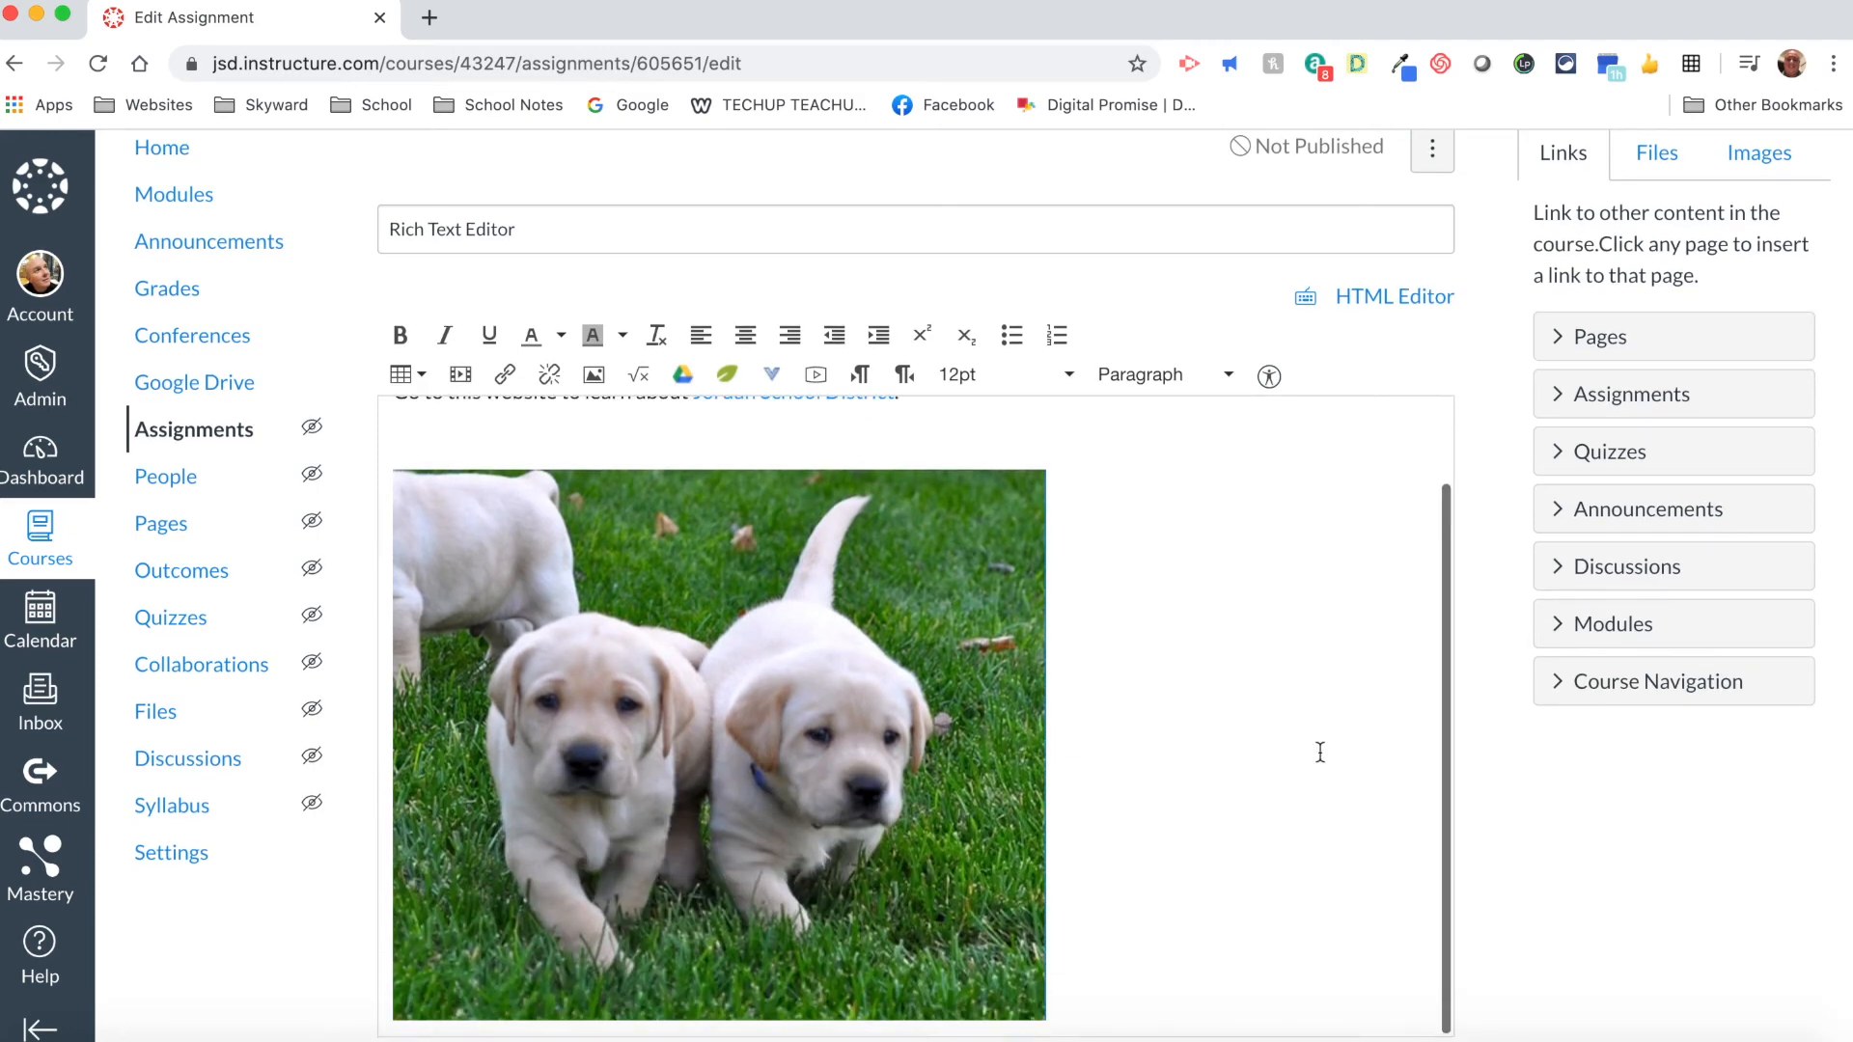
{"action": "scroll", "coordinate": [1496, 714], "scroll_direction": "down", "scroll_amount": 3}
{"action": "scroll", "coordinate": [1496, 714], "scroll_direction": "down", "scroll_amount": 2}
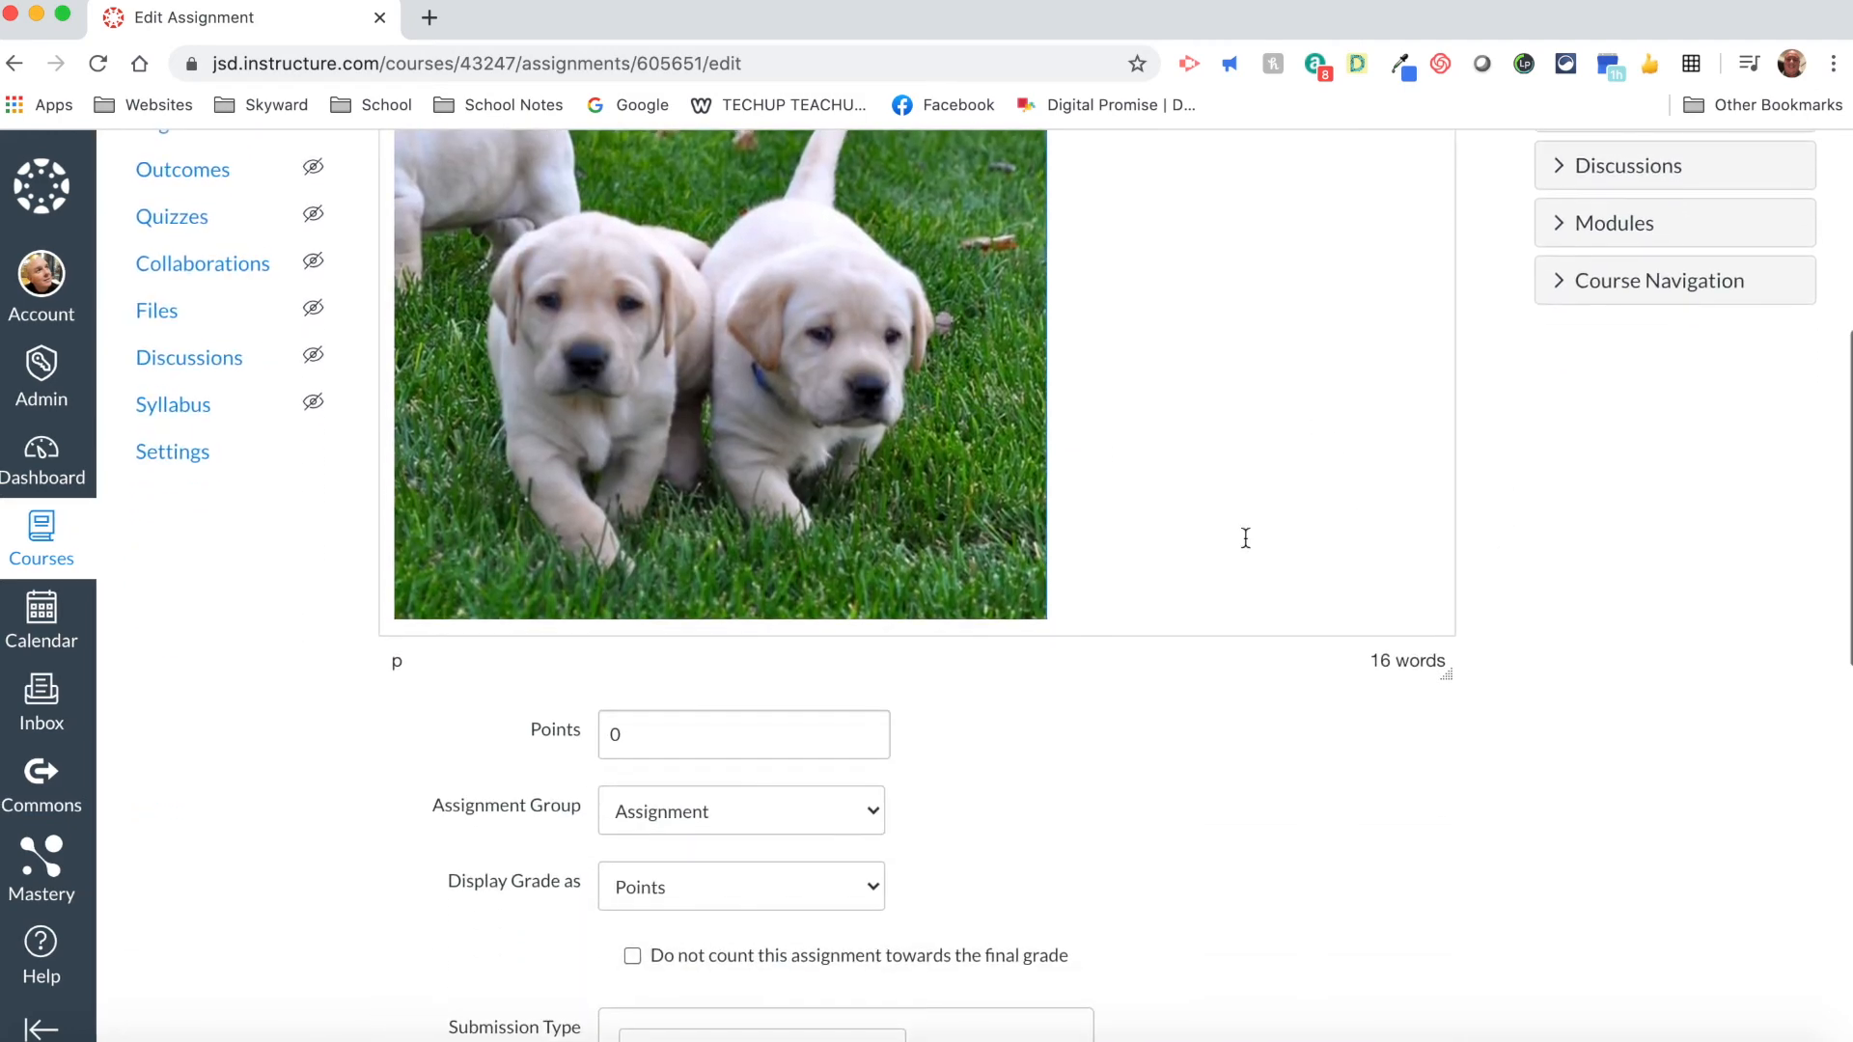
{"action": "scroll", "coordinate": [1119, 427], "scroll_direction": "up", "scroll_amount": 1}
{"action": "scroll", "coordinate": [1135, 428], "scroll_direction": "up", "scroll_amount": 3}
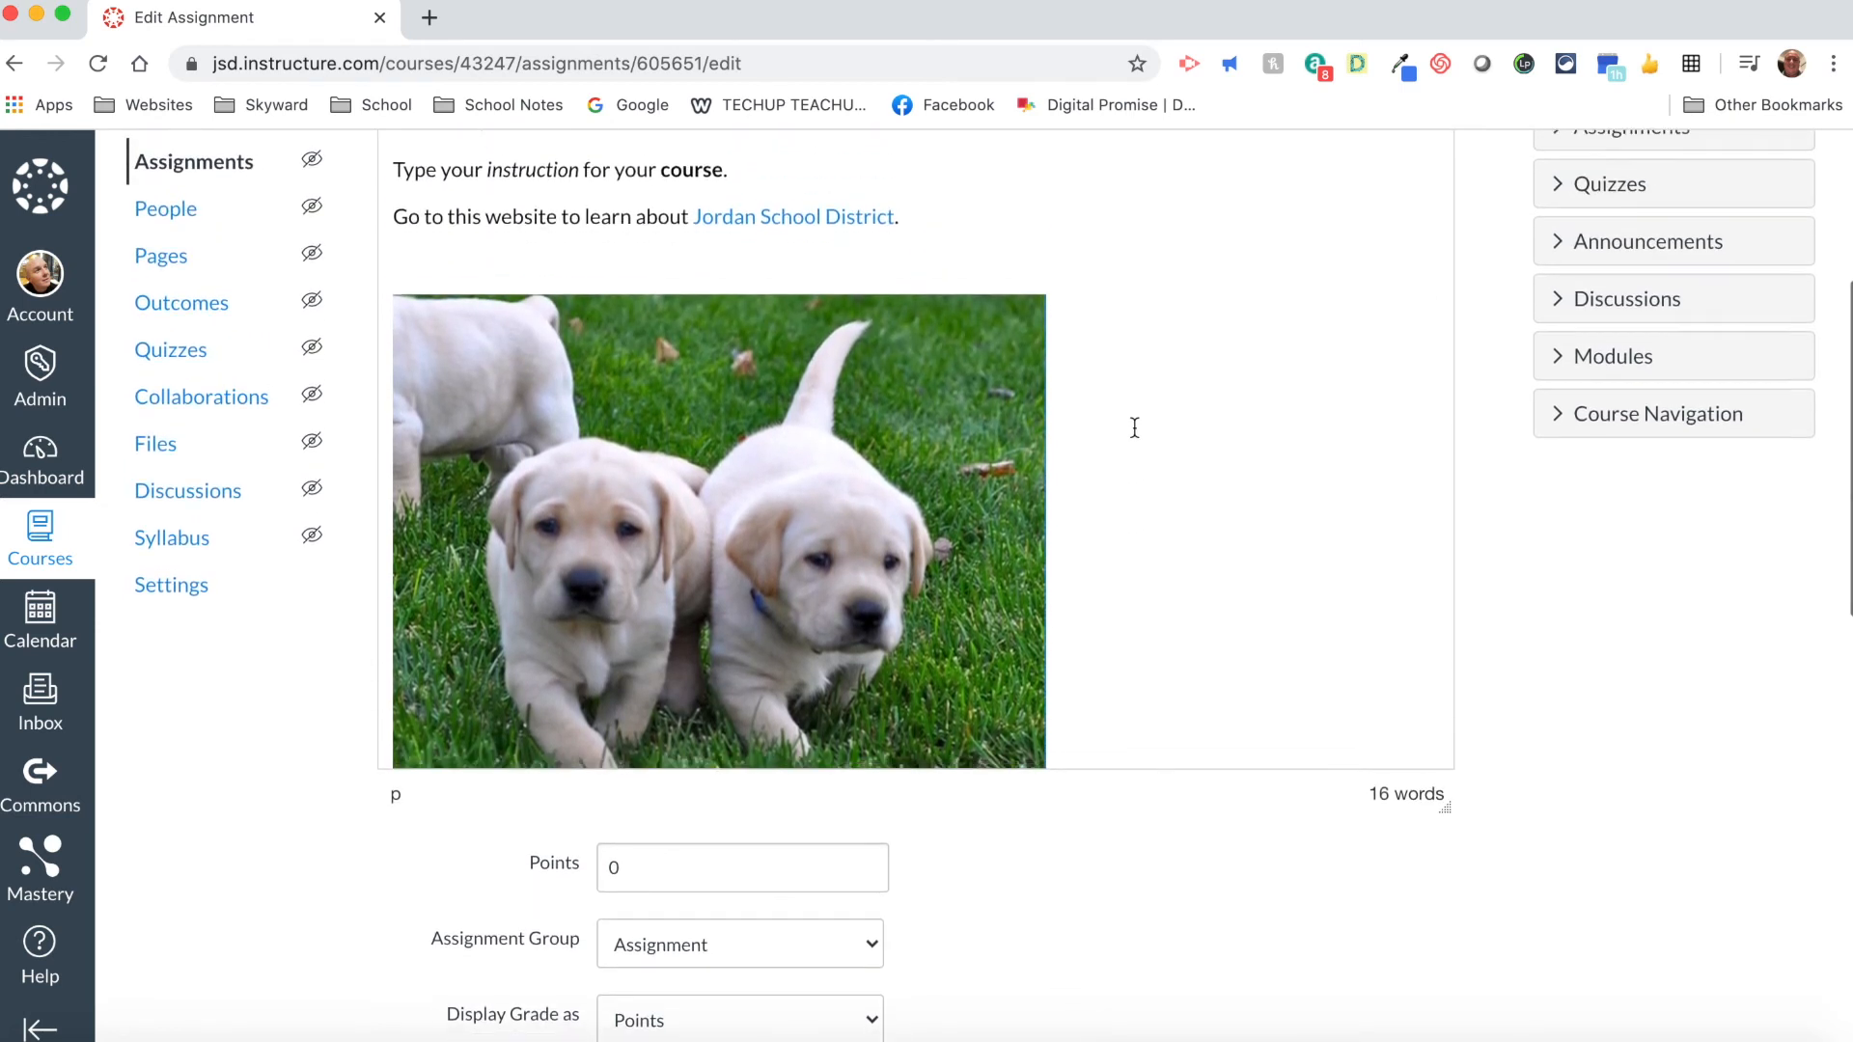
Step: Add an empty line below the puppy picture in the description
{"action": "scroll", "coordinate": [1128, 430], "scroll_direction": "down", "scroll_amount": 1}
{"action": "left_click", "coordinate": [1082, 719]}
{"action": "double_click", "coordinate": [1063, 730]}
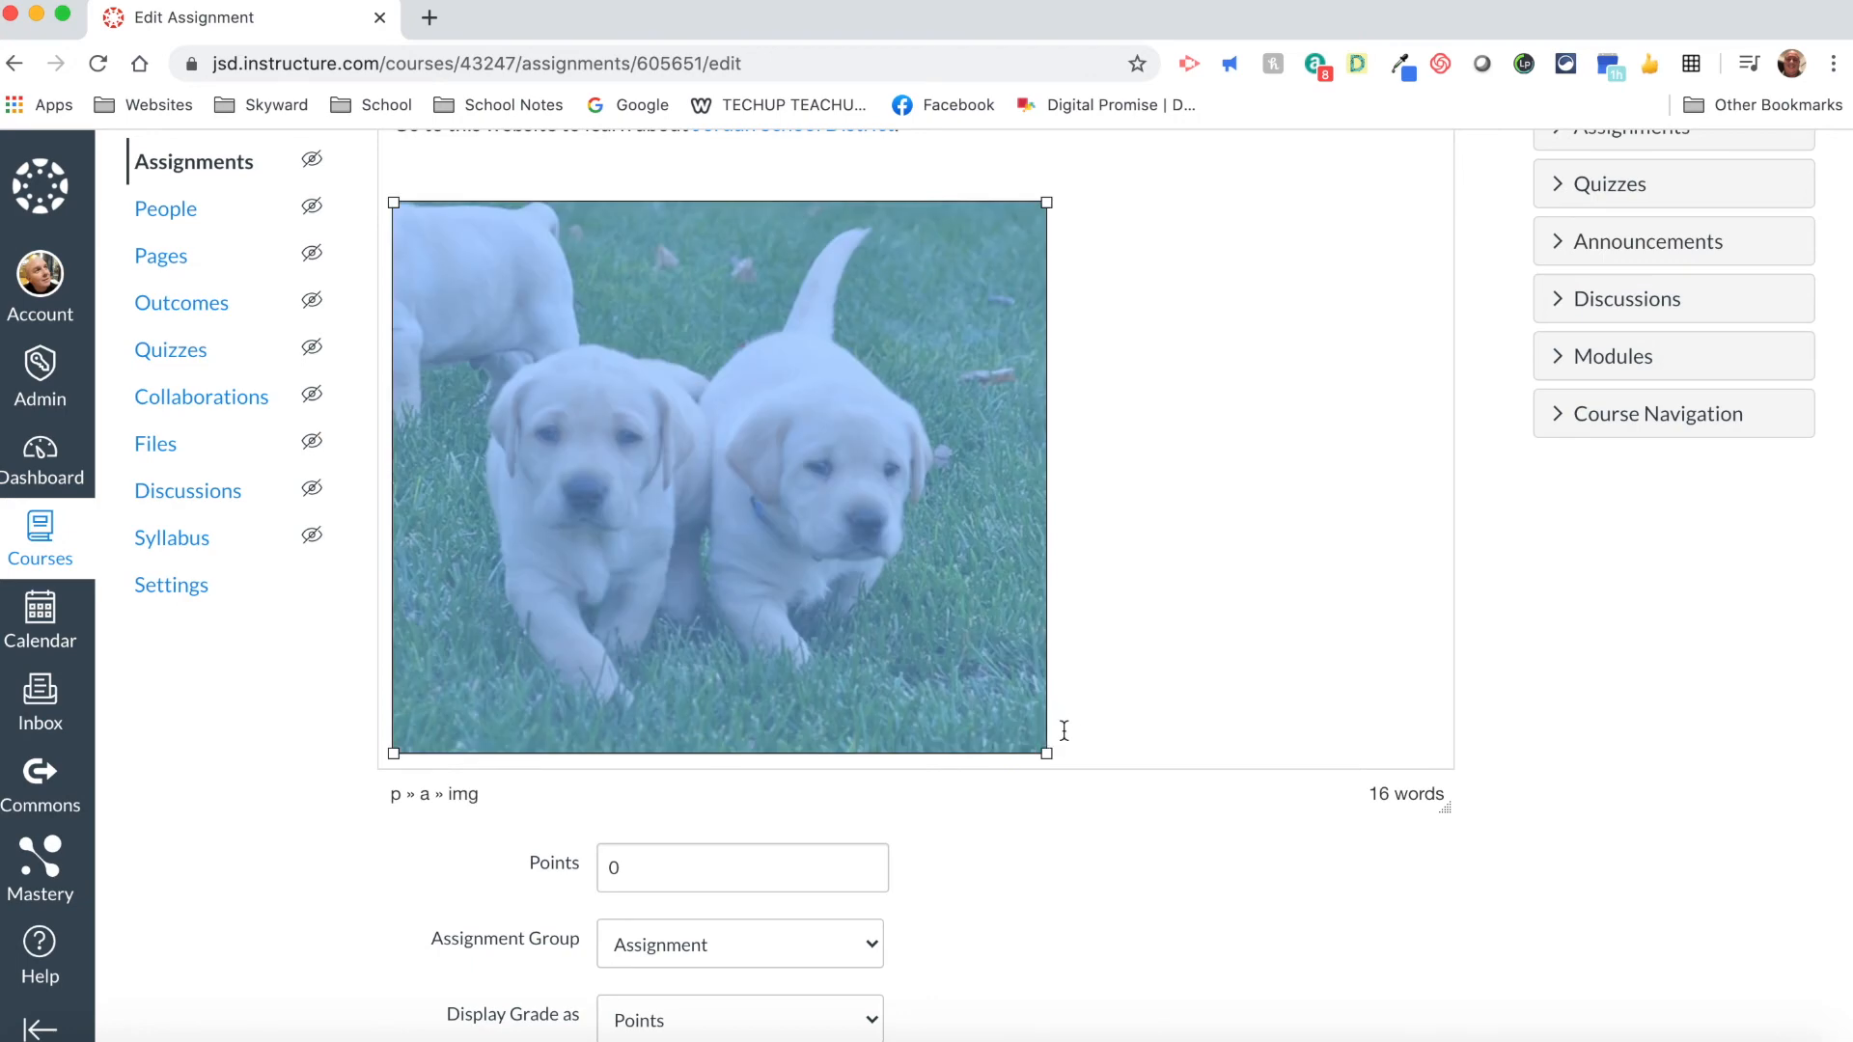
{"action": "left_click", "coordinate": [1064, 731]}
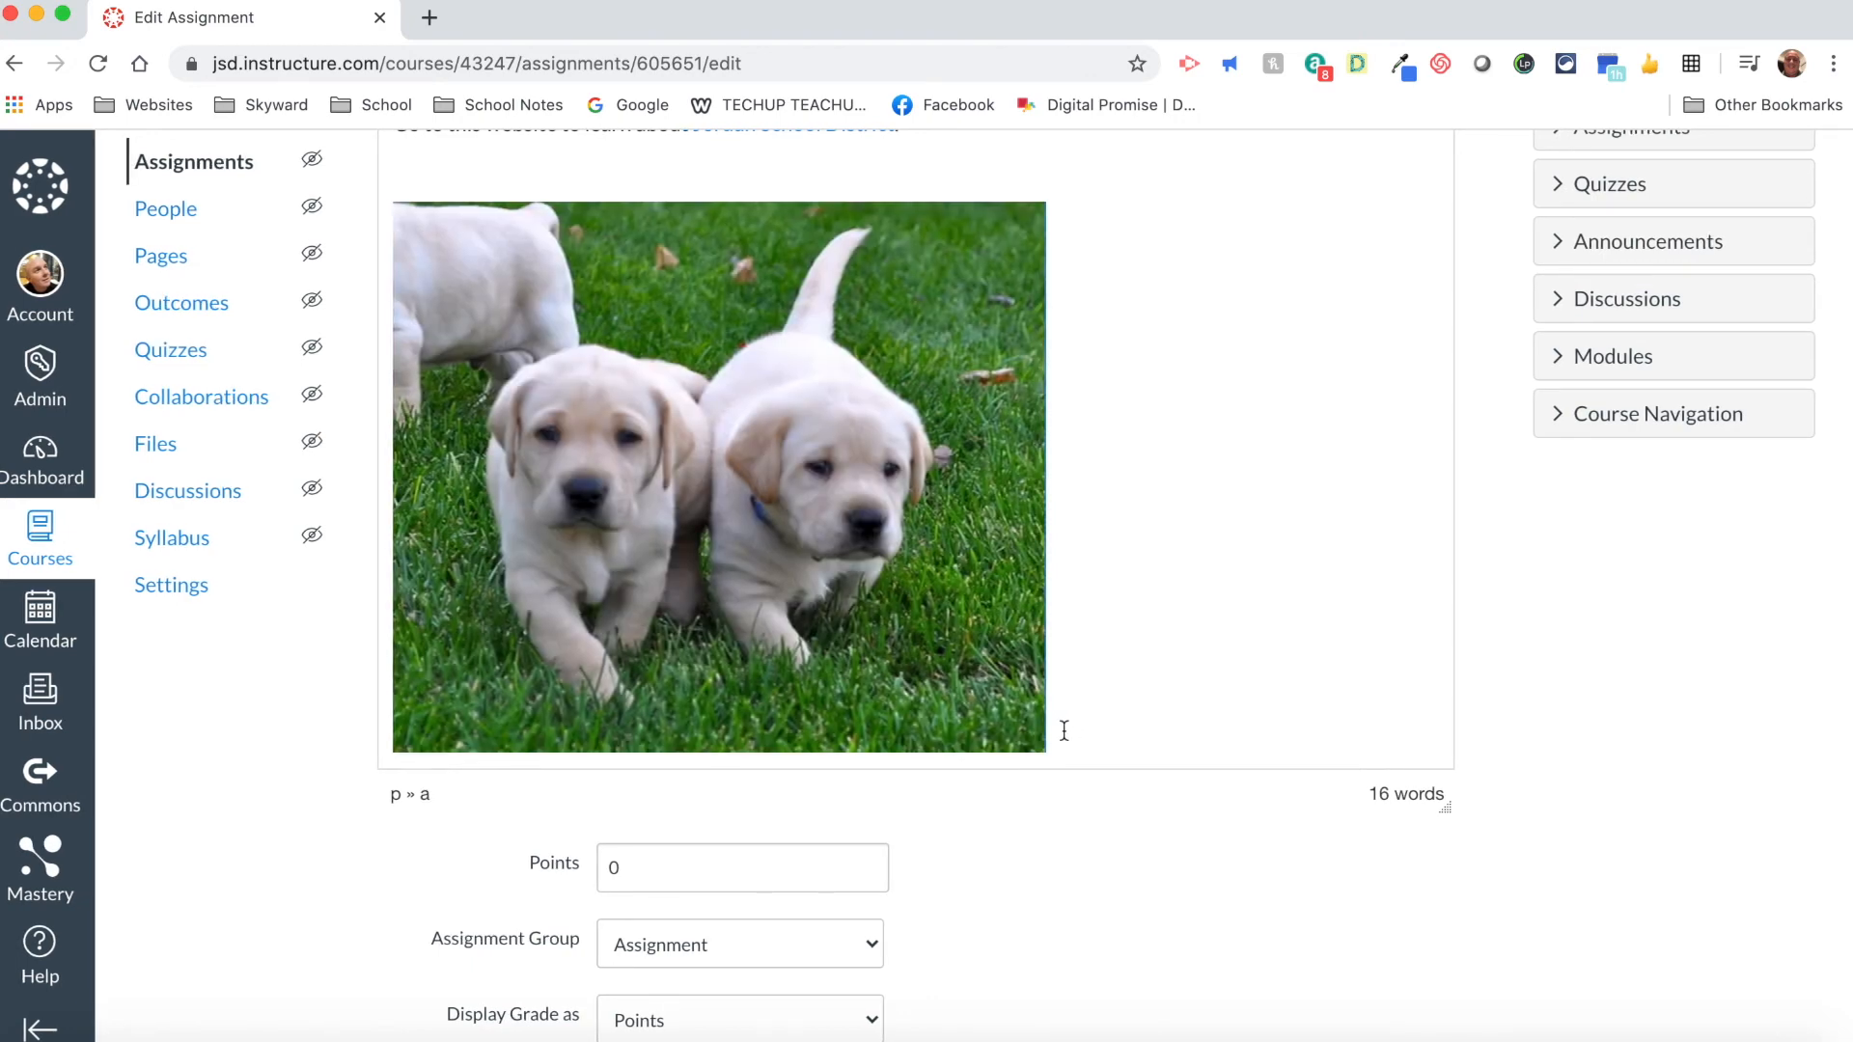
{"action": "key", "text": "Return"}
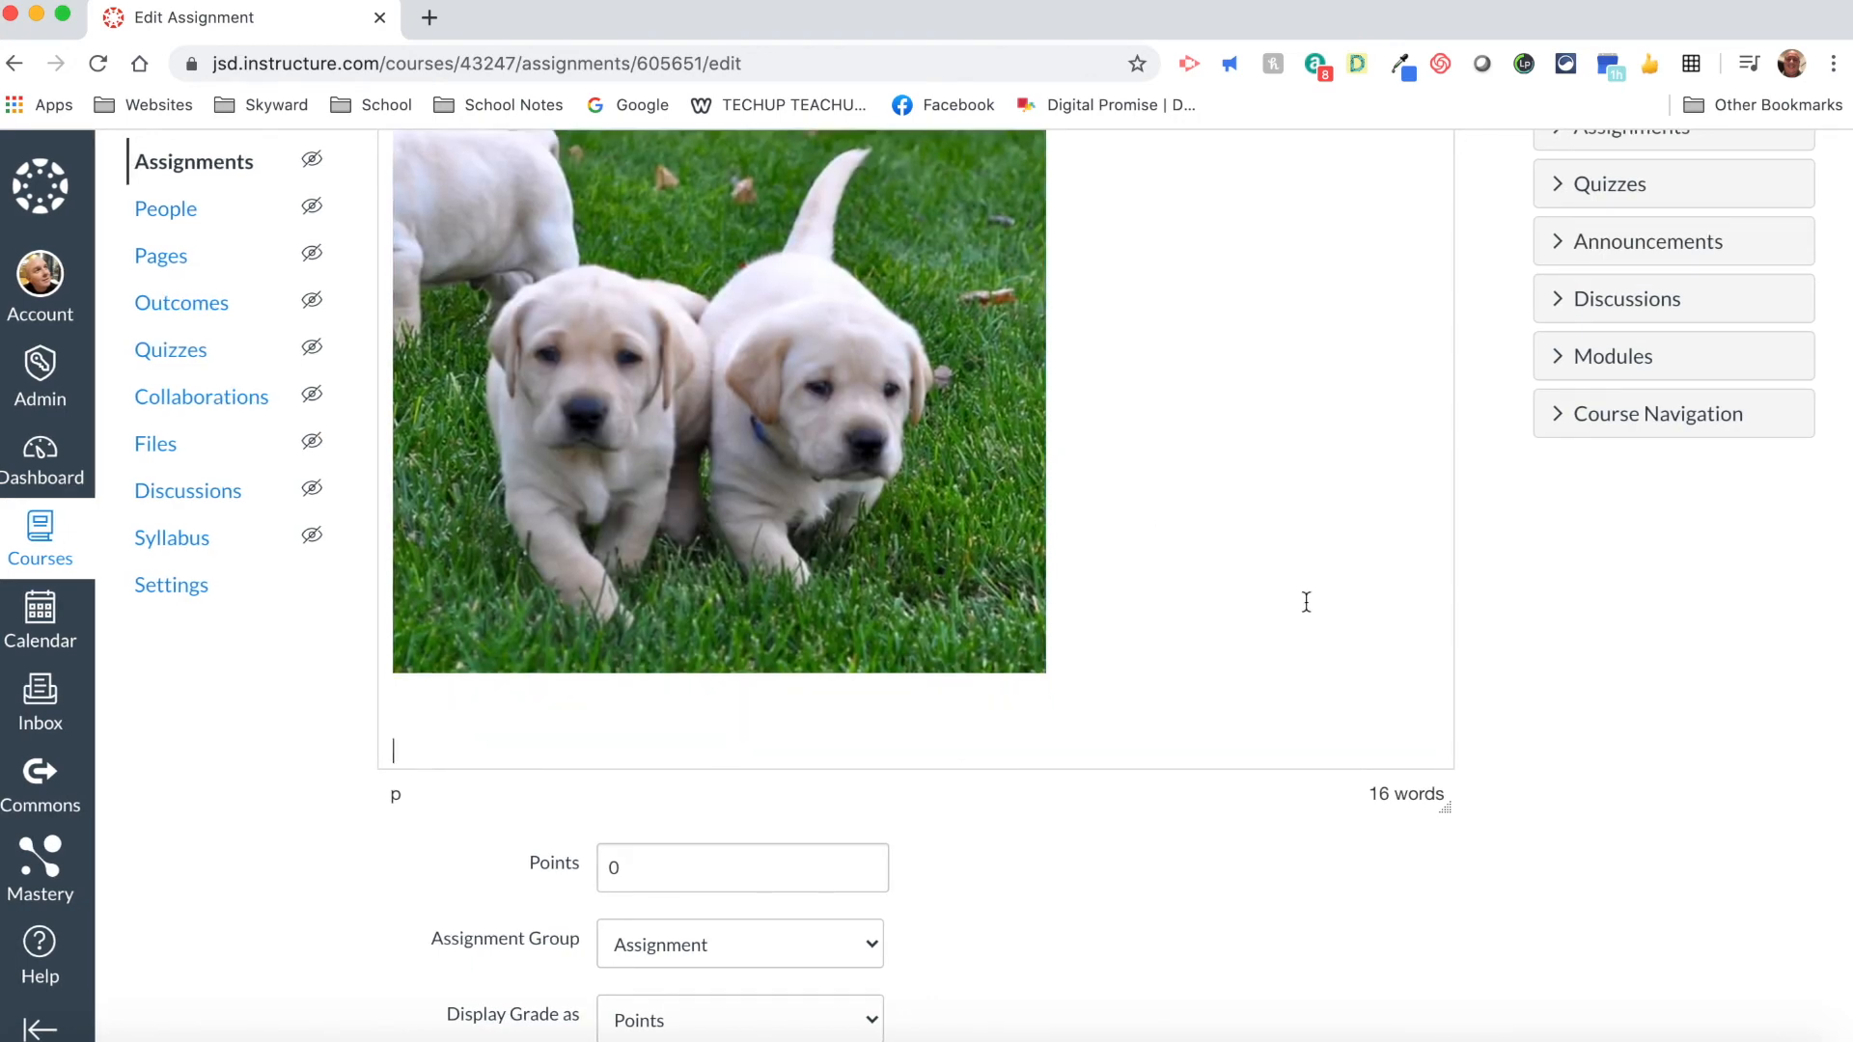
Step: Open the media comment dialog, examine its Record Media and Upload Media options, and close it without adding media
{"action": "scroll", "coordinate": [1498, 656], "scroll_direction": "up", "scroll_amount": 3}
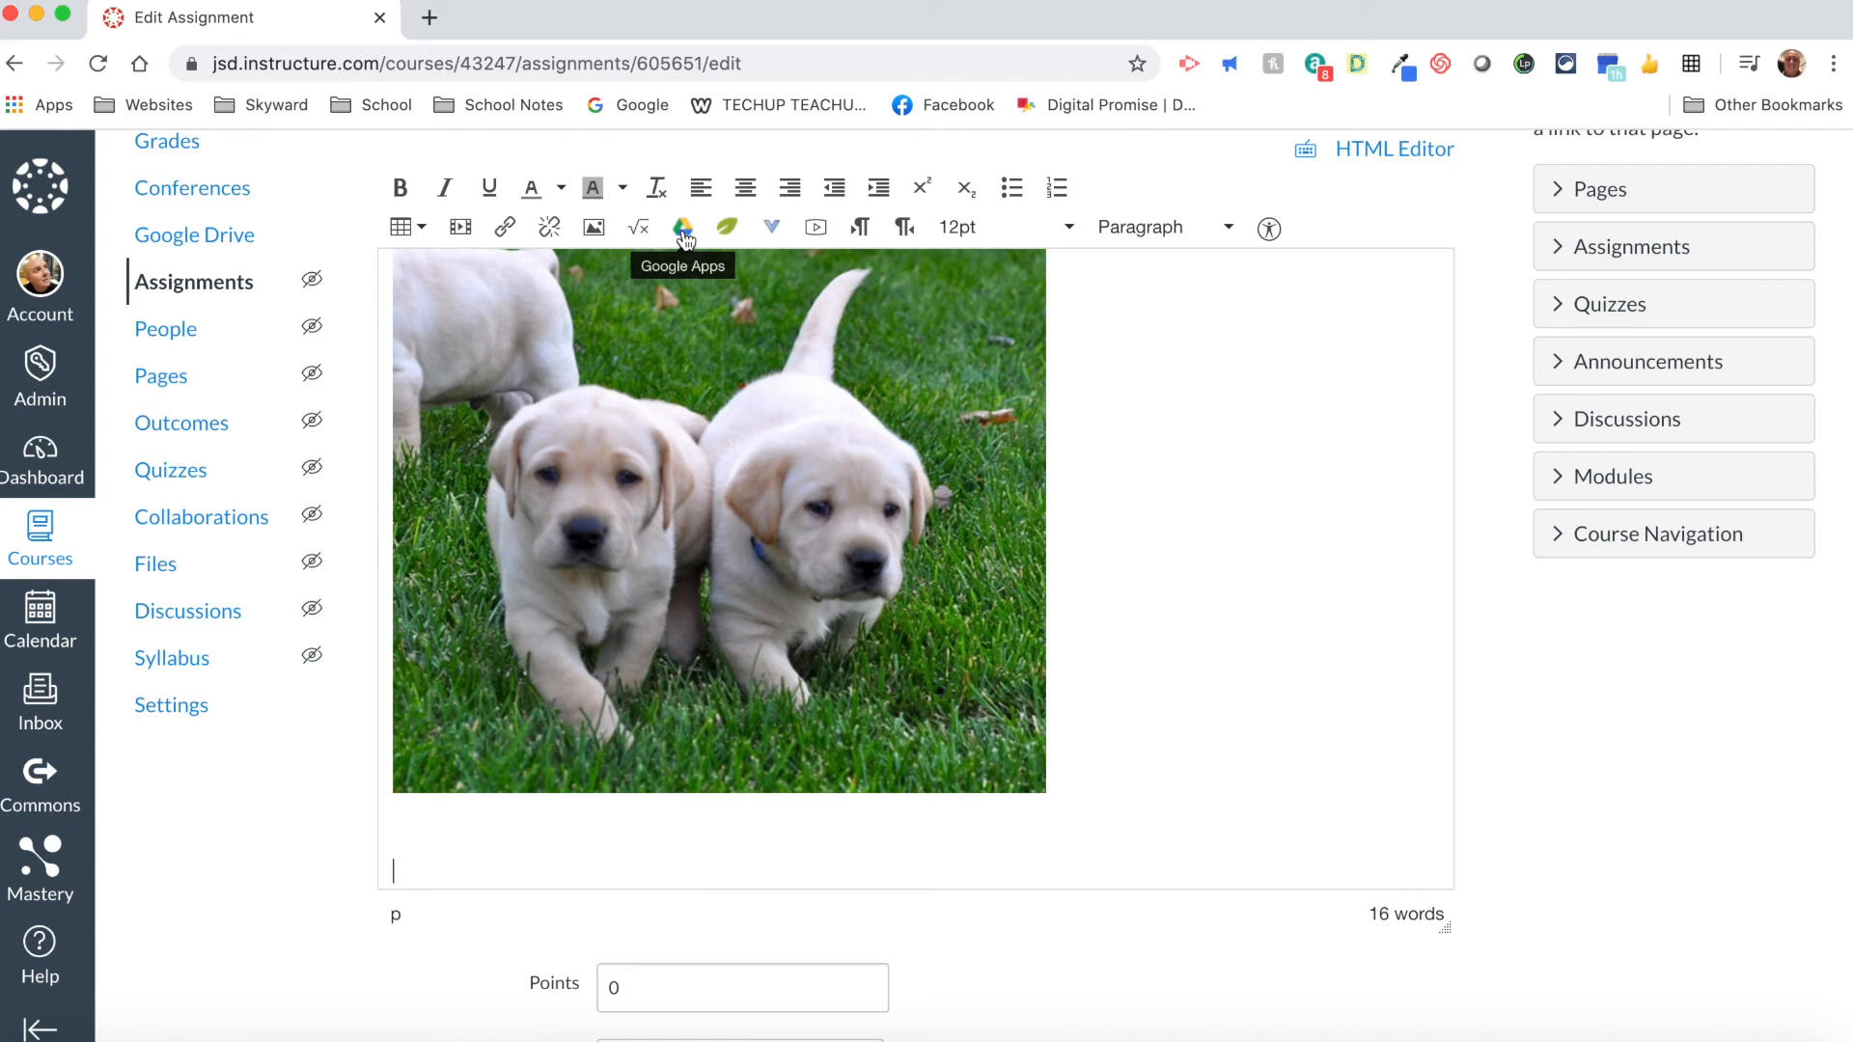
{"action": "scroll", "coordinate": [821, 238], "scroll_direction": "left", "scroll_amount": 1}
{"action": "left_click", "coordinate": [824, 238]}
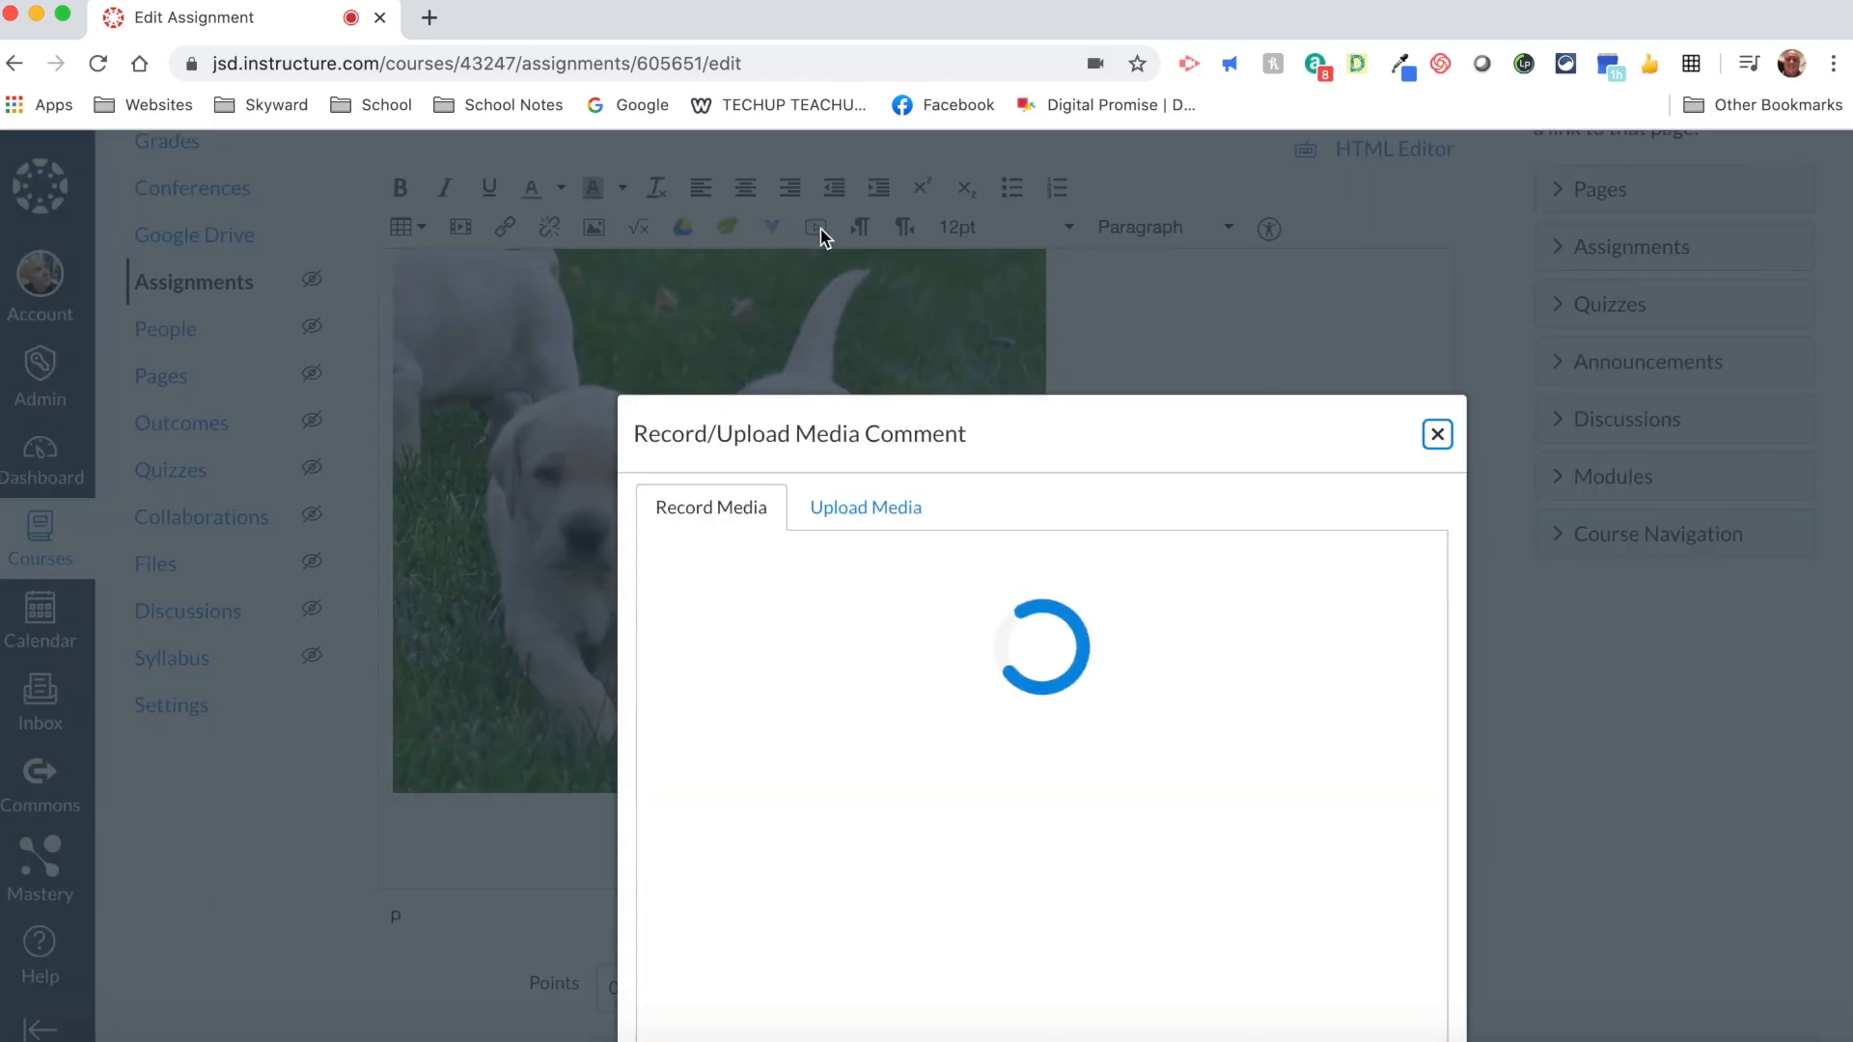
{"action": "scroll", "coordinate": [1535, 447], "scroll_direction": "down", "scroll_amount": 5}
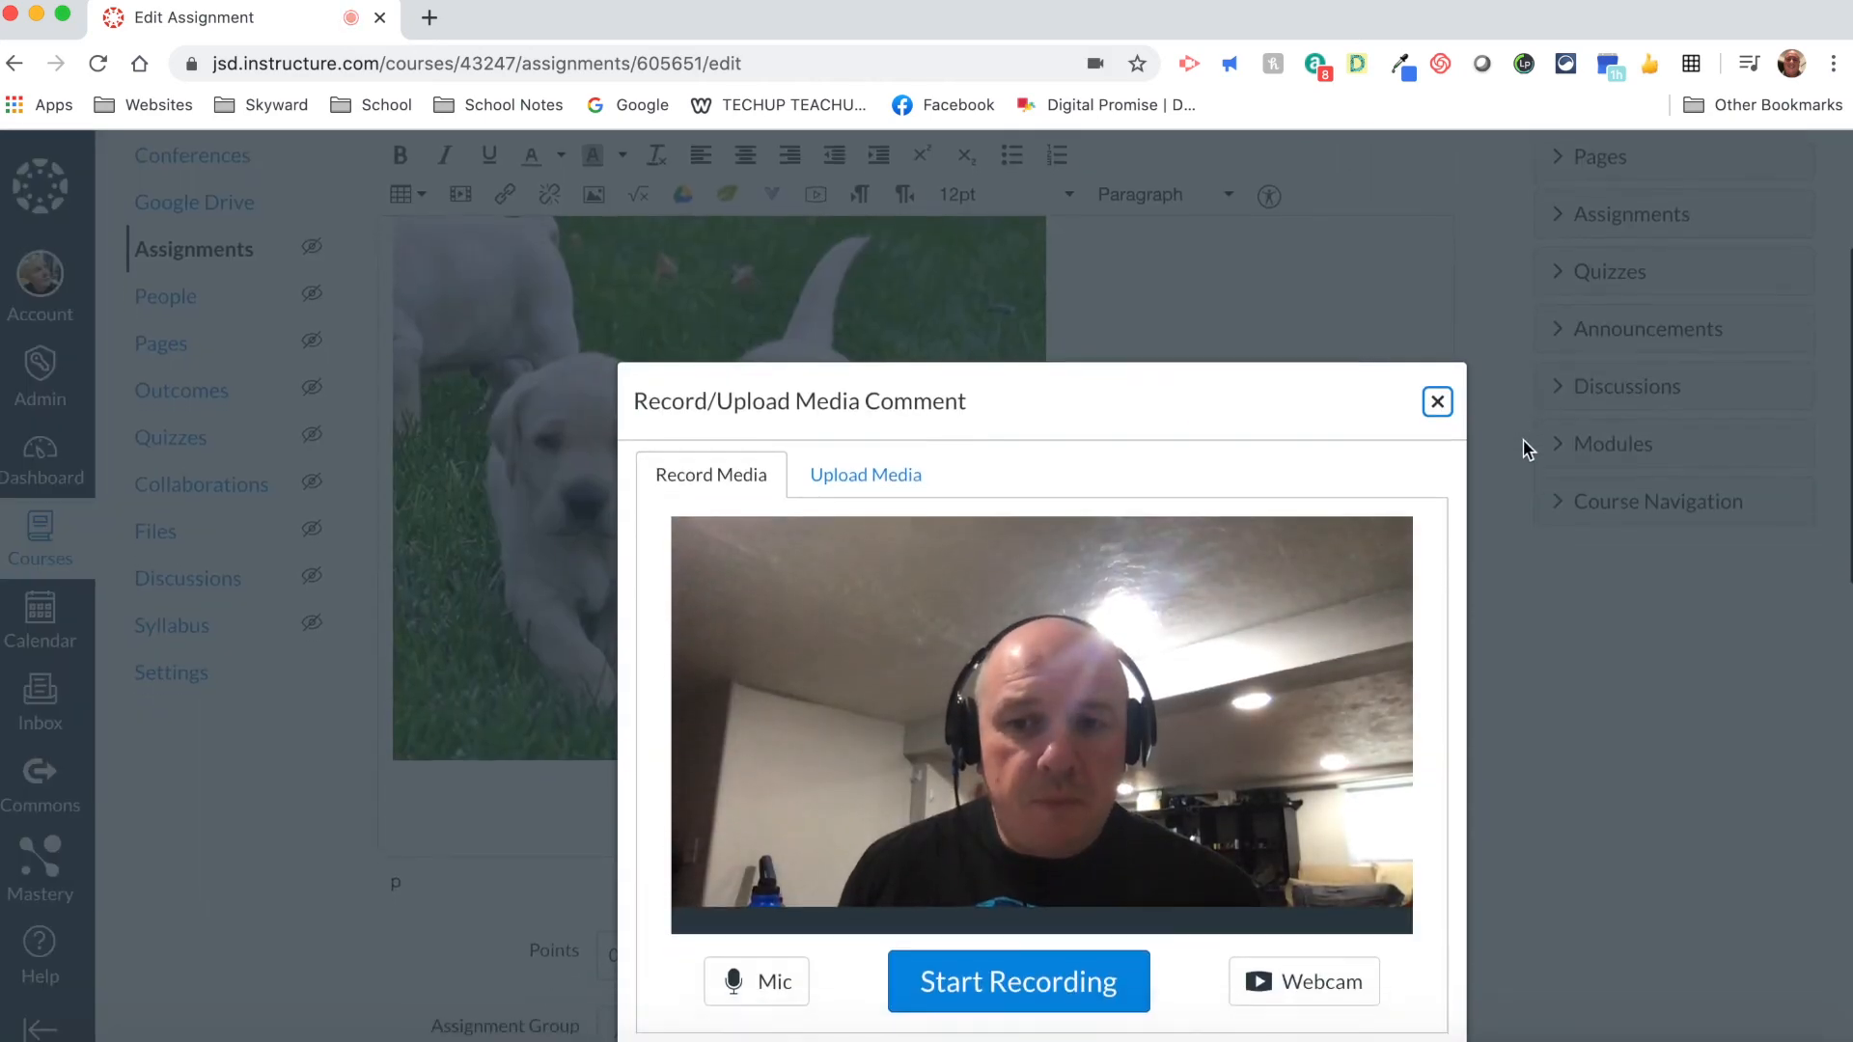
{"action": "scroll", "coordinate": [1525, 448], "scroll_direction": "up", "scroll_amount": 1}
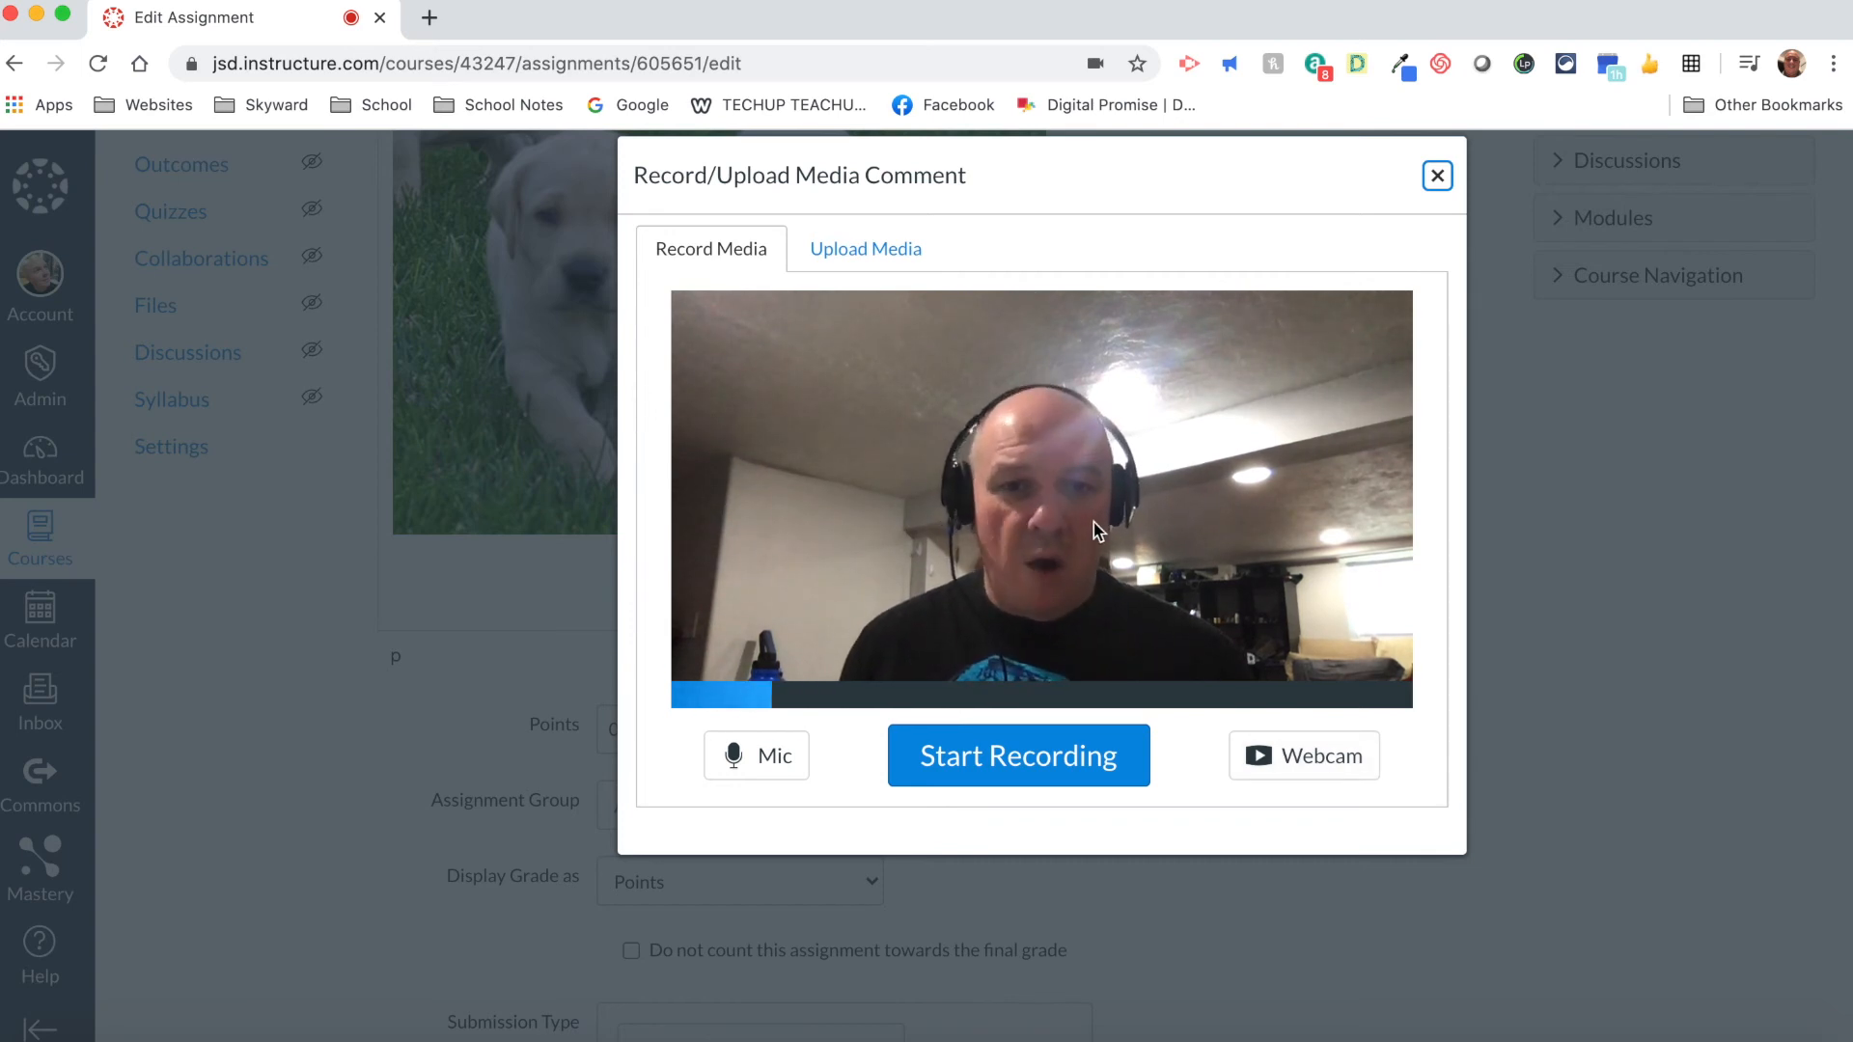
{"action": "left_click", "coordinate": [854, 255]}
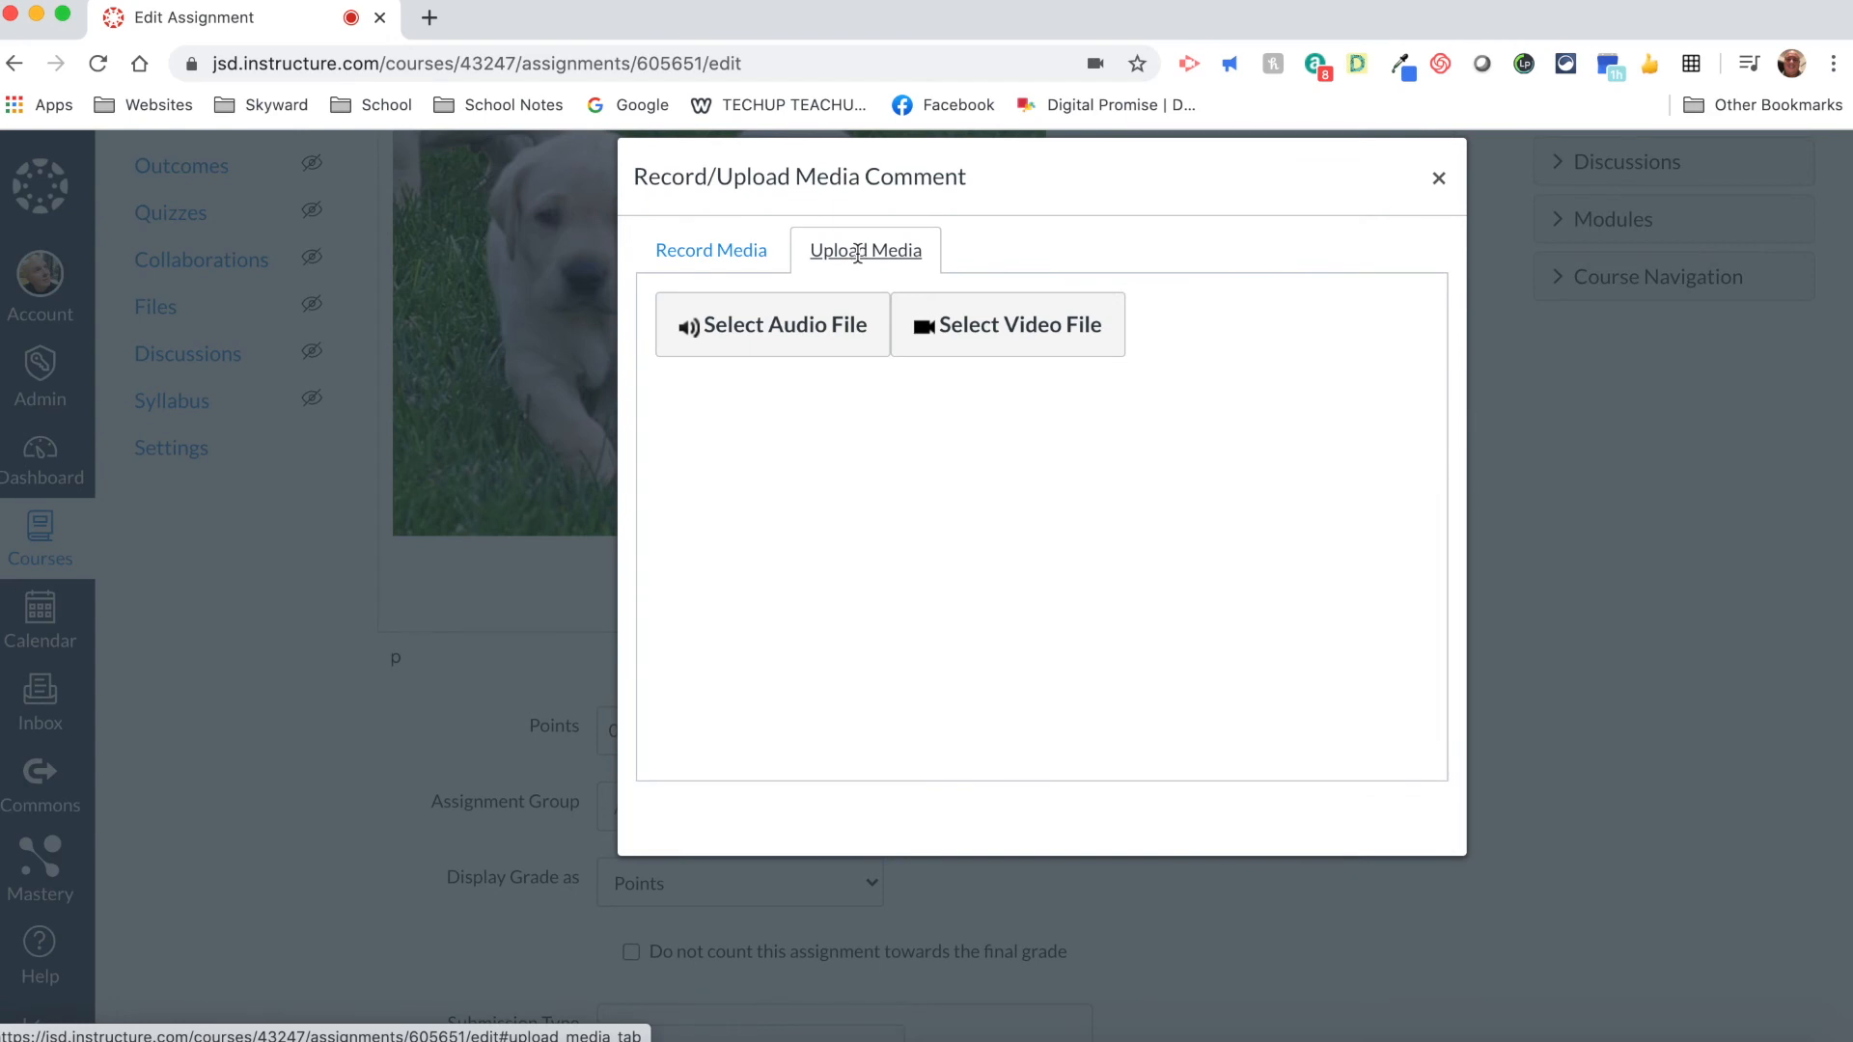
{"action": "left_click", "coordinate": [718, 259]}
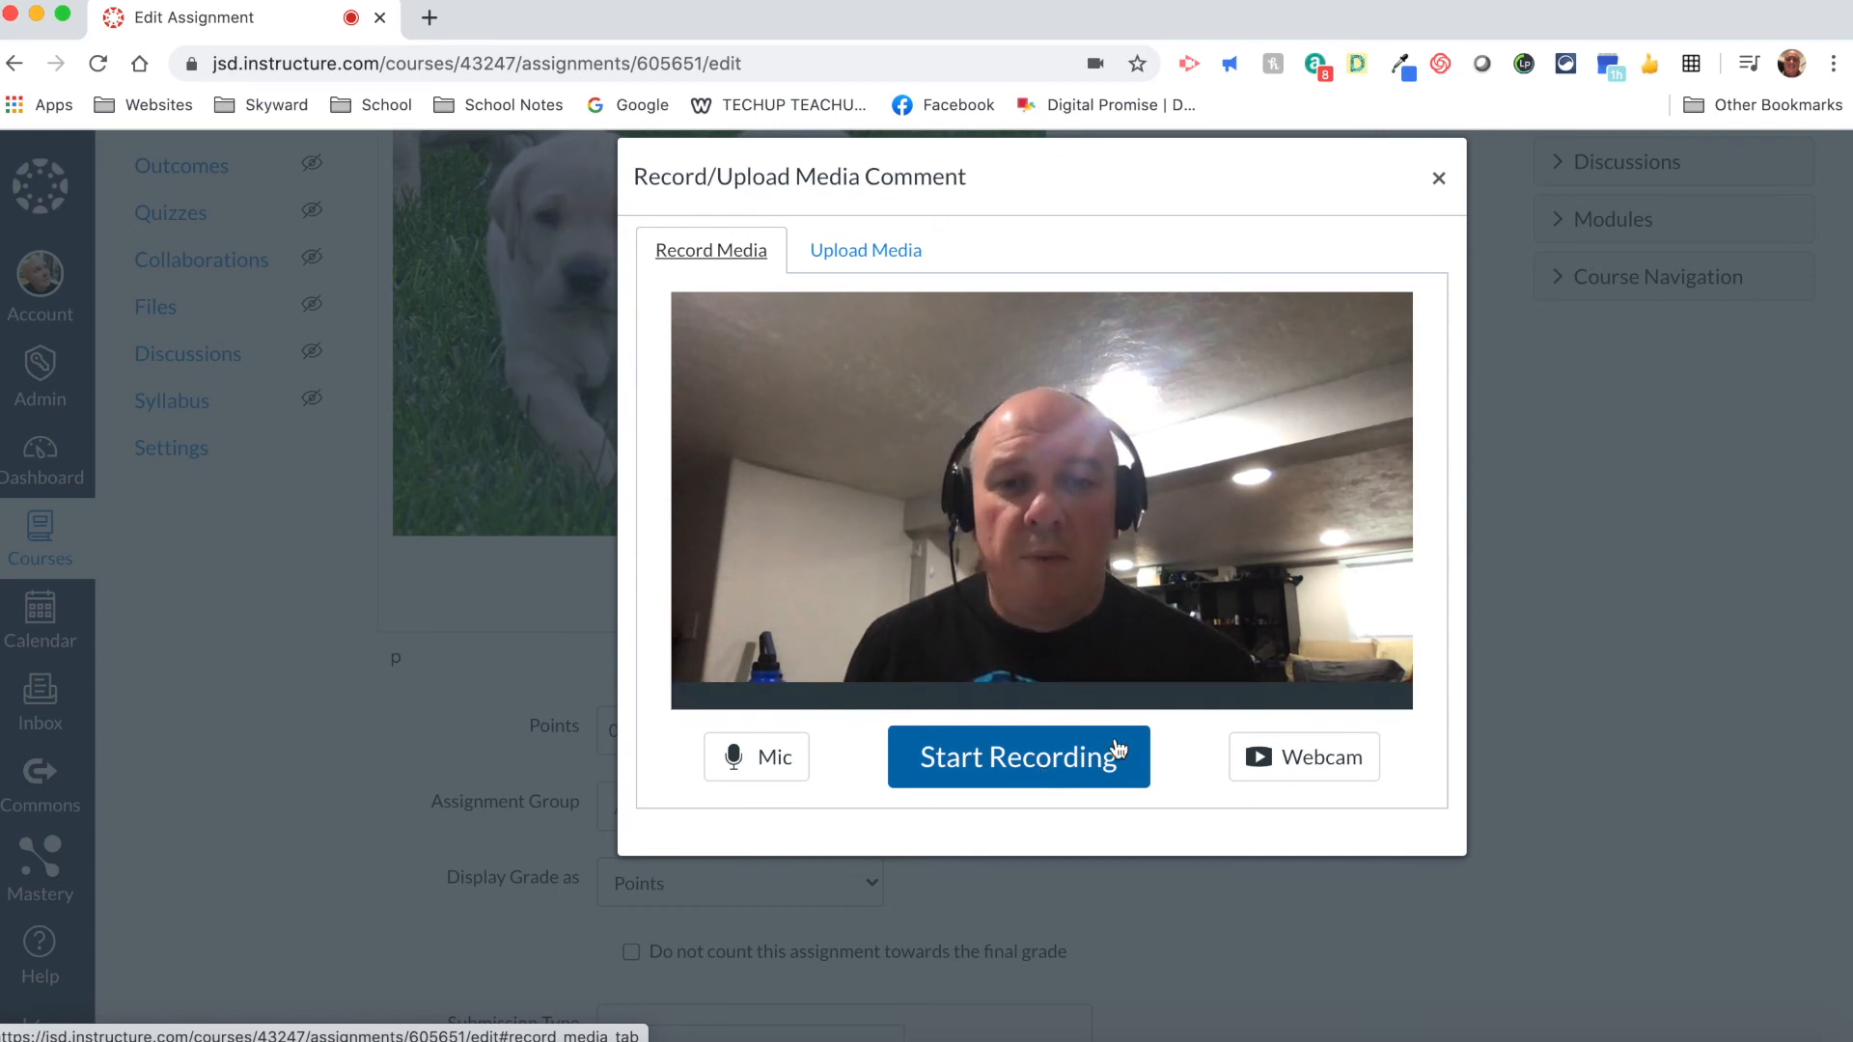
{"action": "left_click", "coordinate": [1439, 182]}
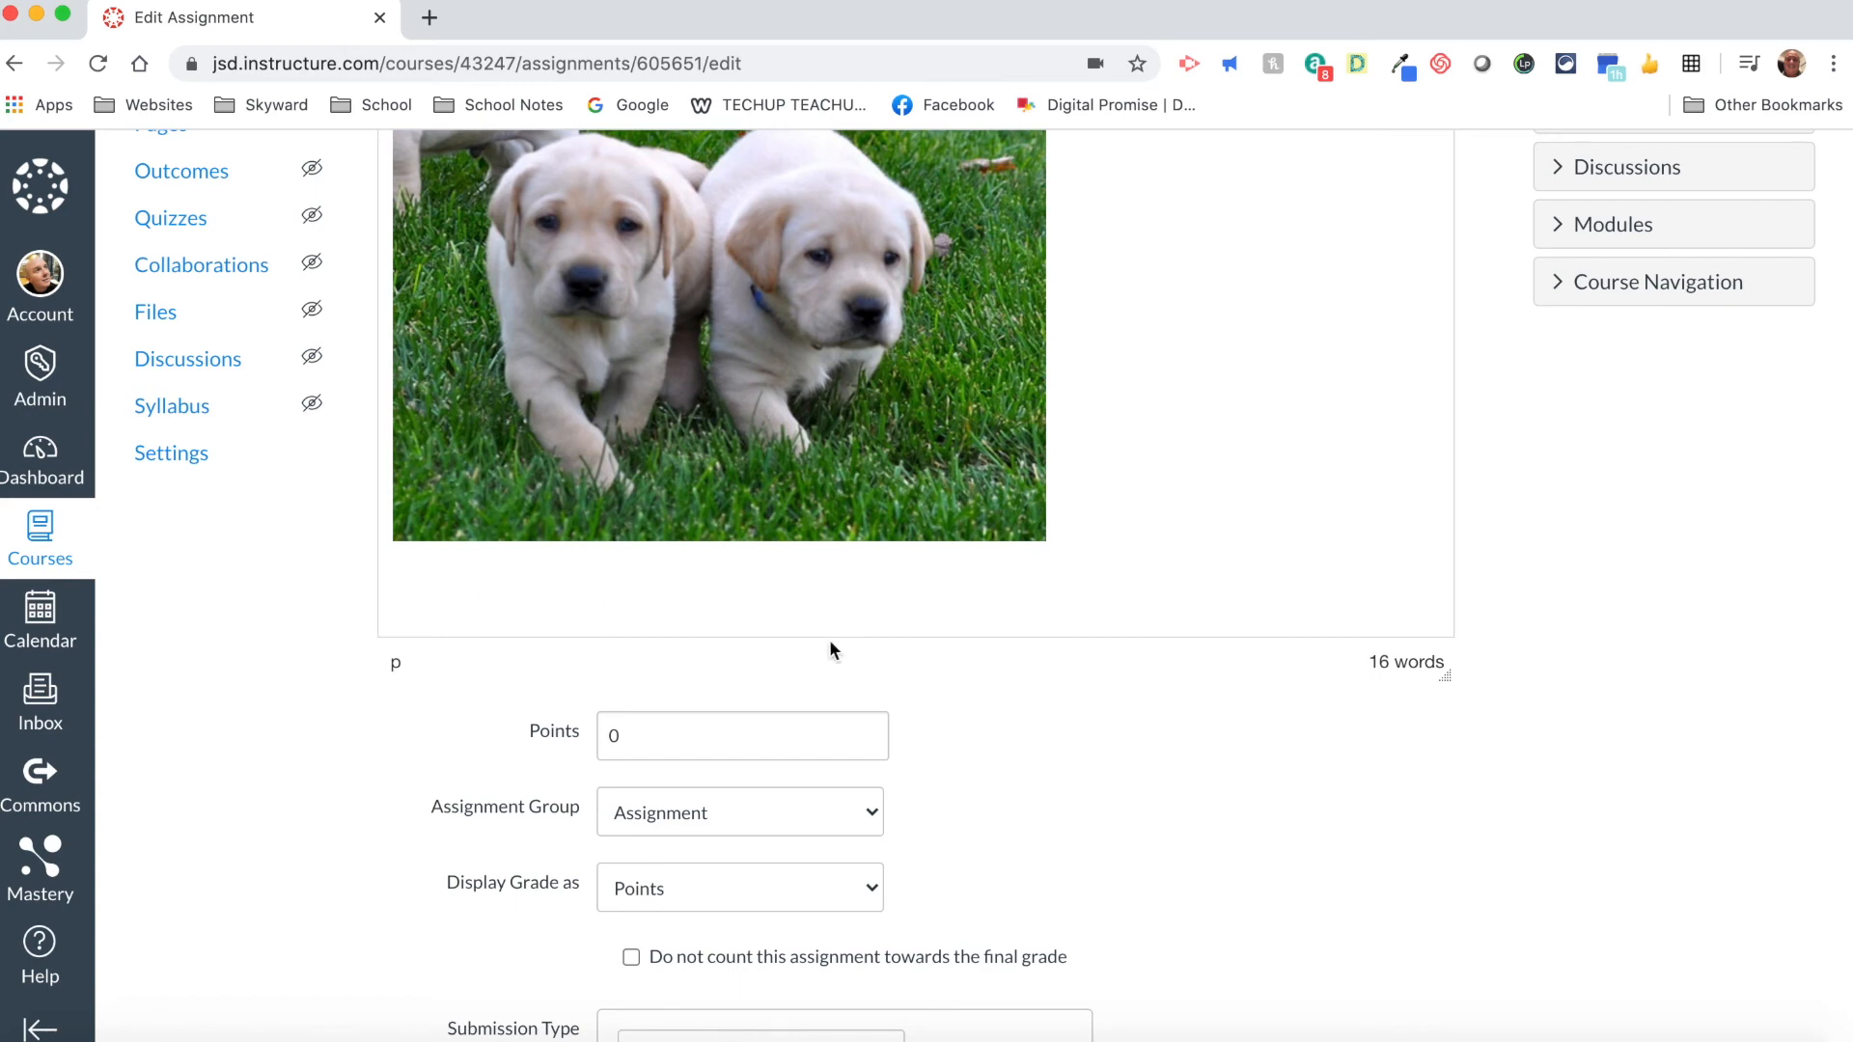
Step: Insert a link to the course announcement "Test" on the empty line below the puppy picture
{"action": "scroll", "coordinate": [1471, 687], "scroll_direction": "up", "scroll_amount": 5}
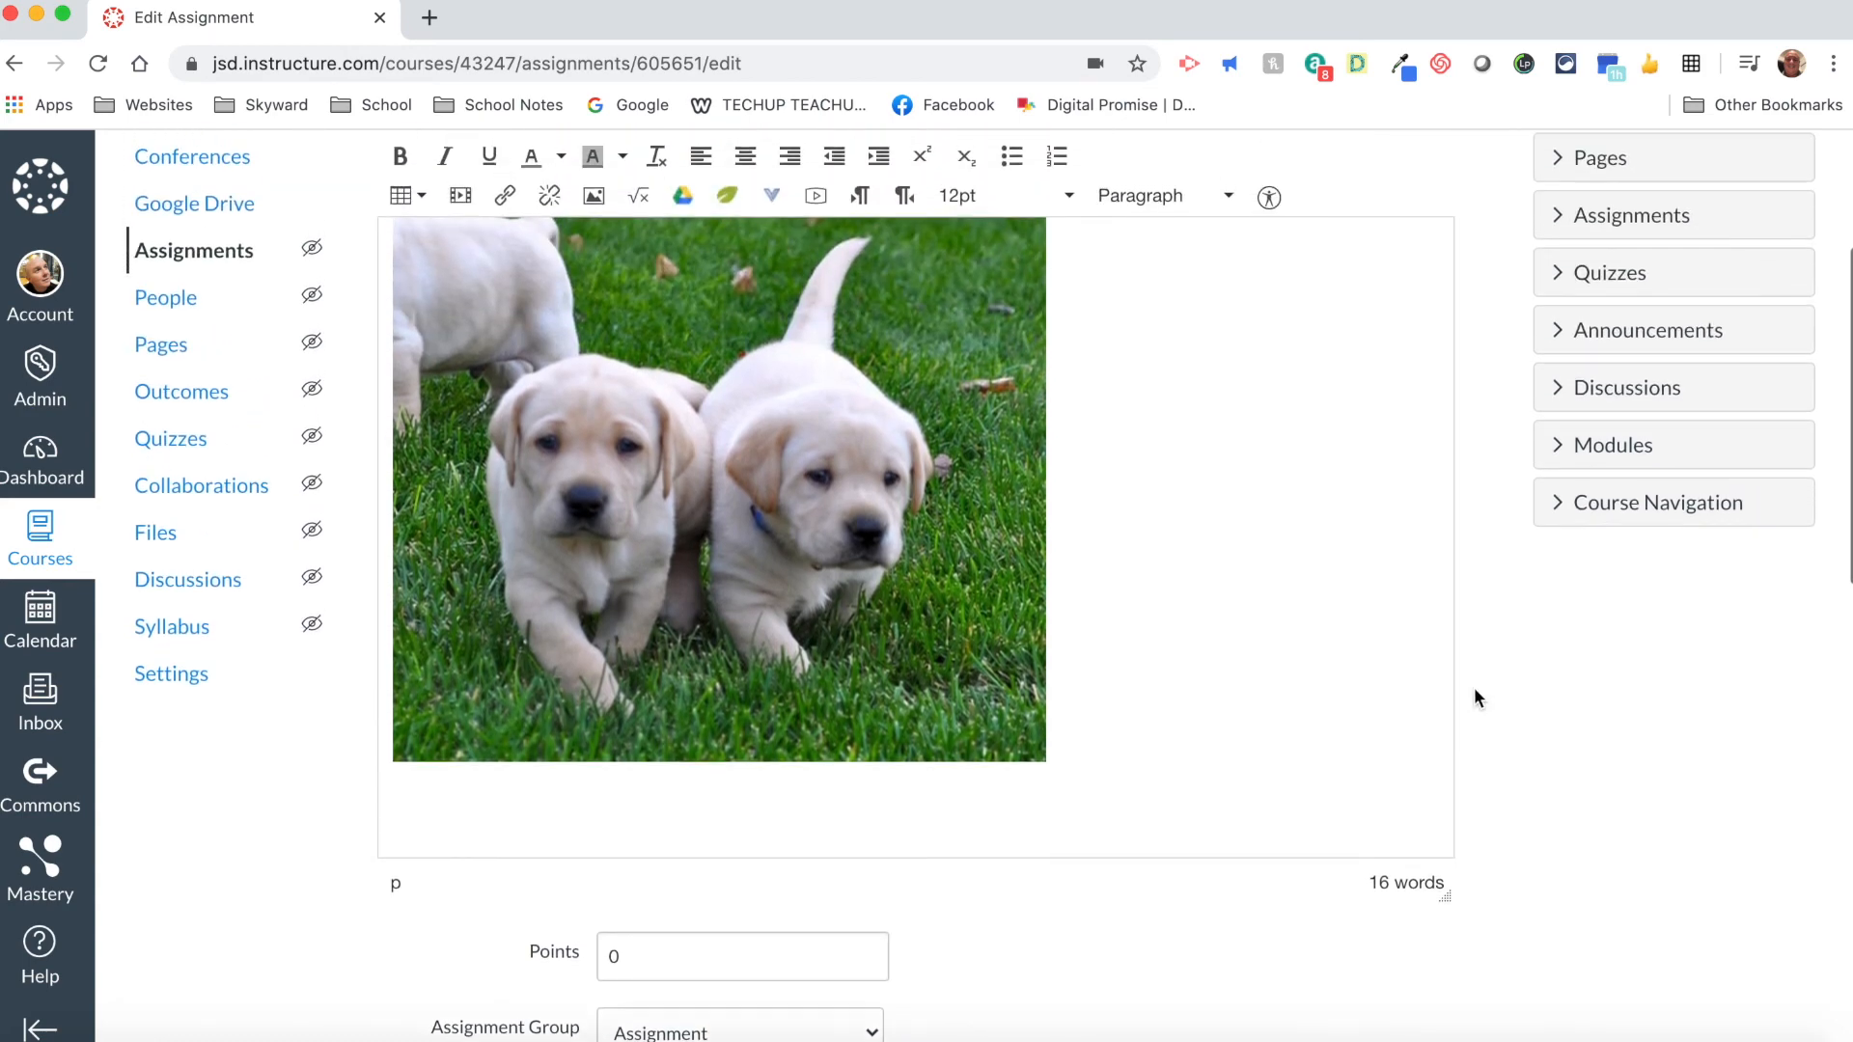
{"action": "scroll", "coordinate": [1474, 687], "scroll_direction": "up", "scroll_amount": 2}
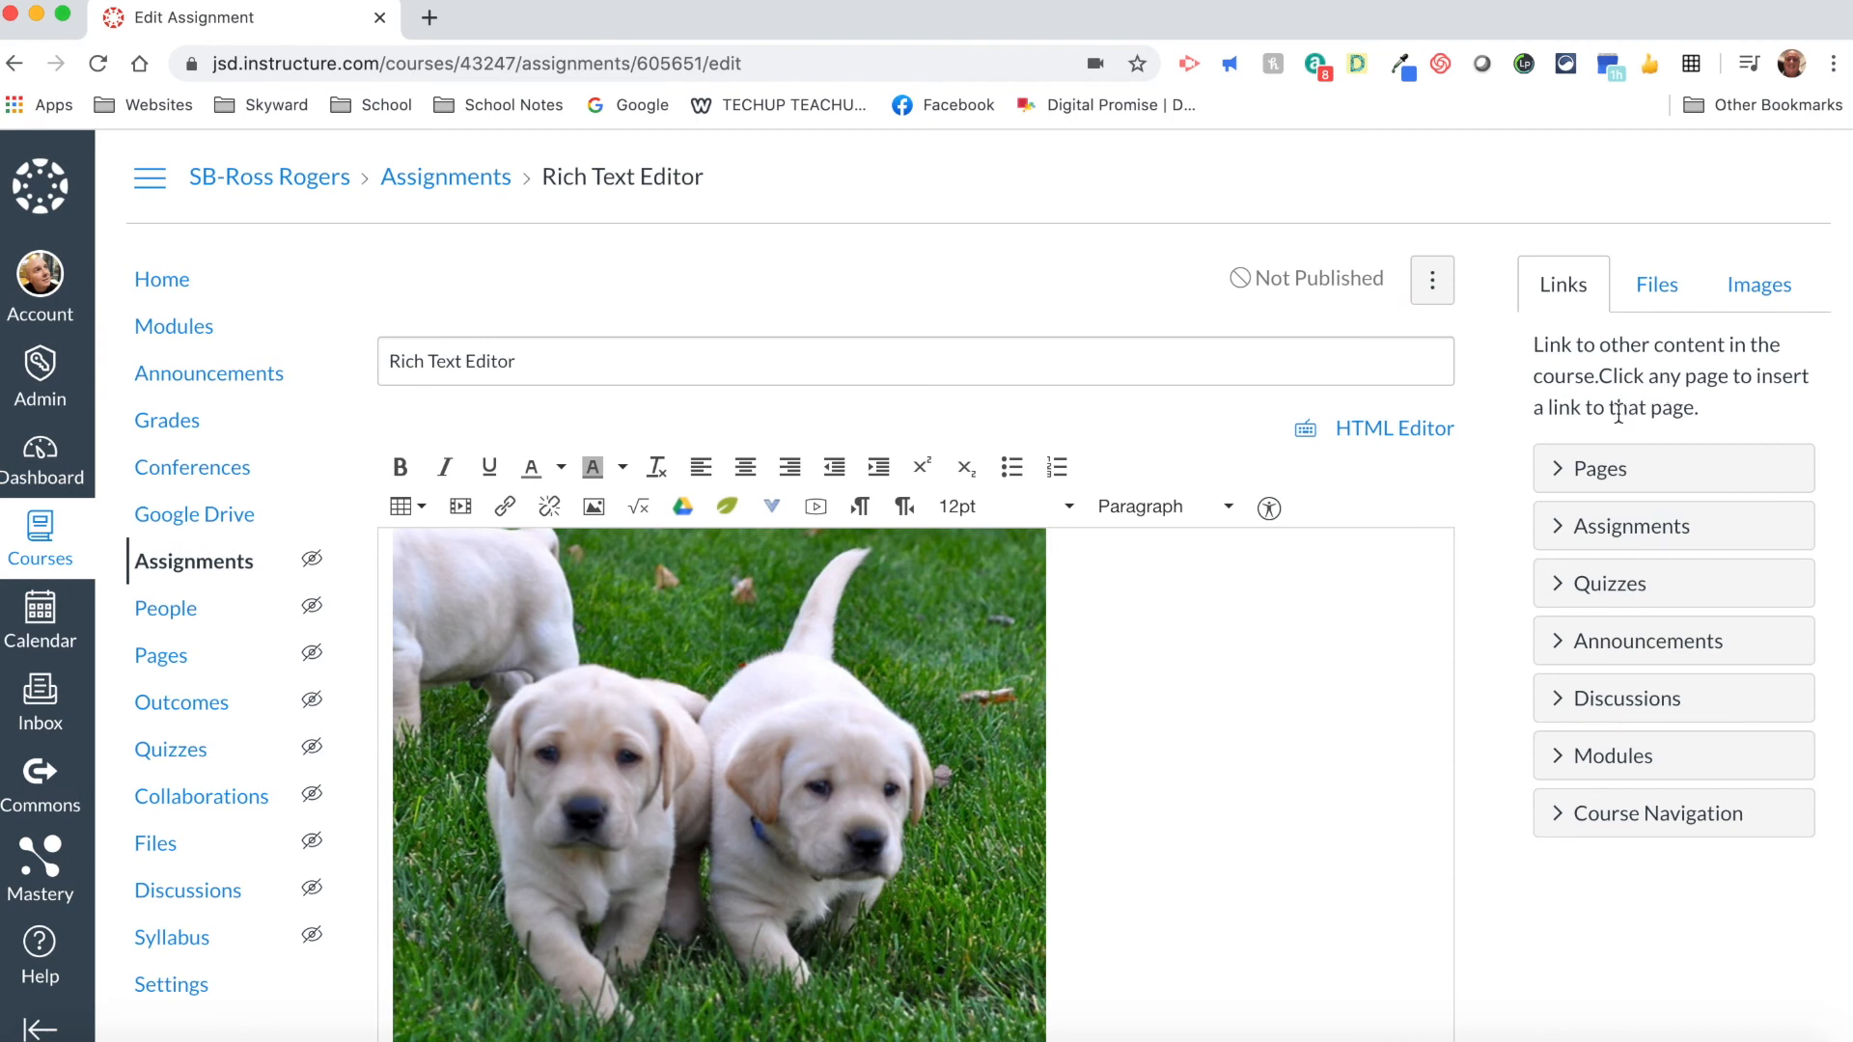
{"action": "left_click", "coordinate": [1566, 651]}
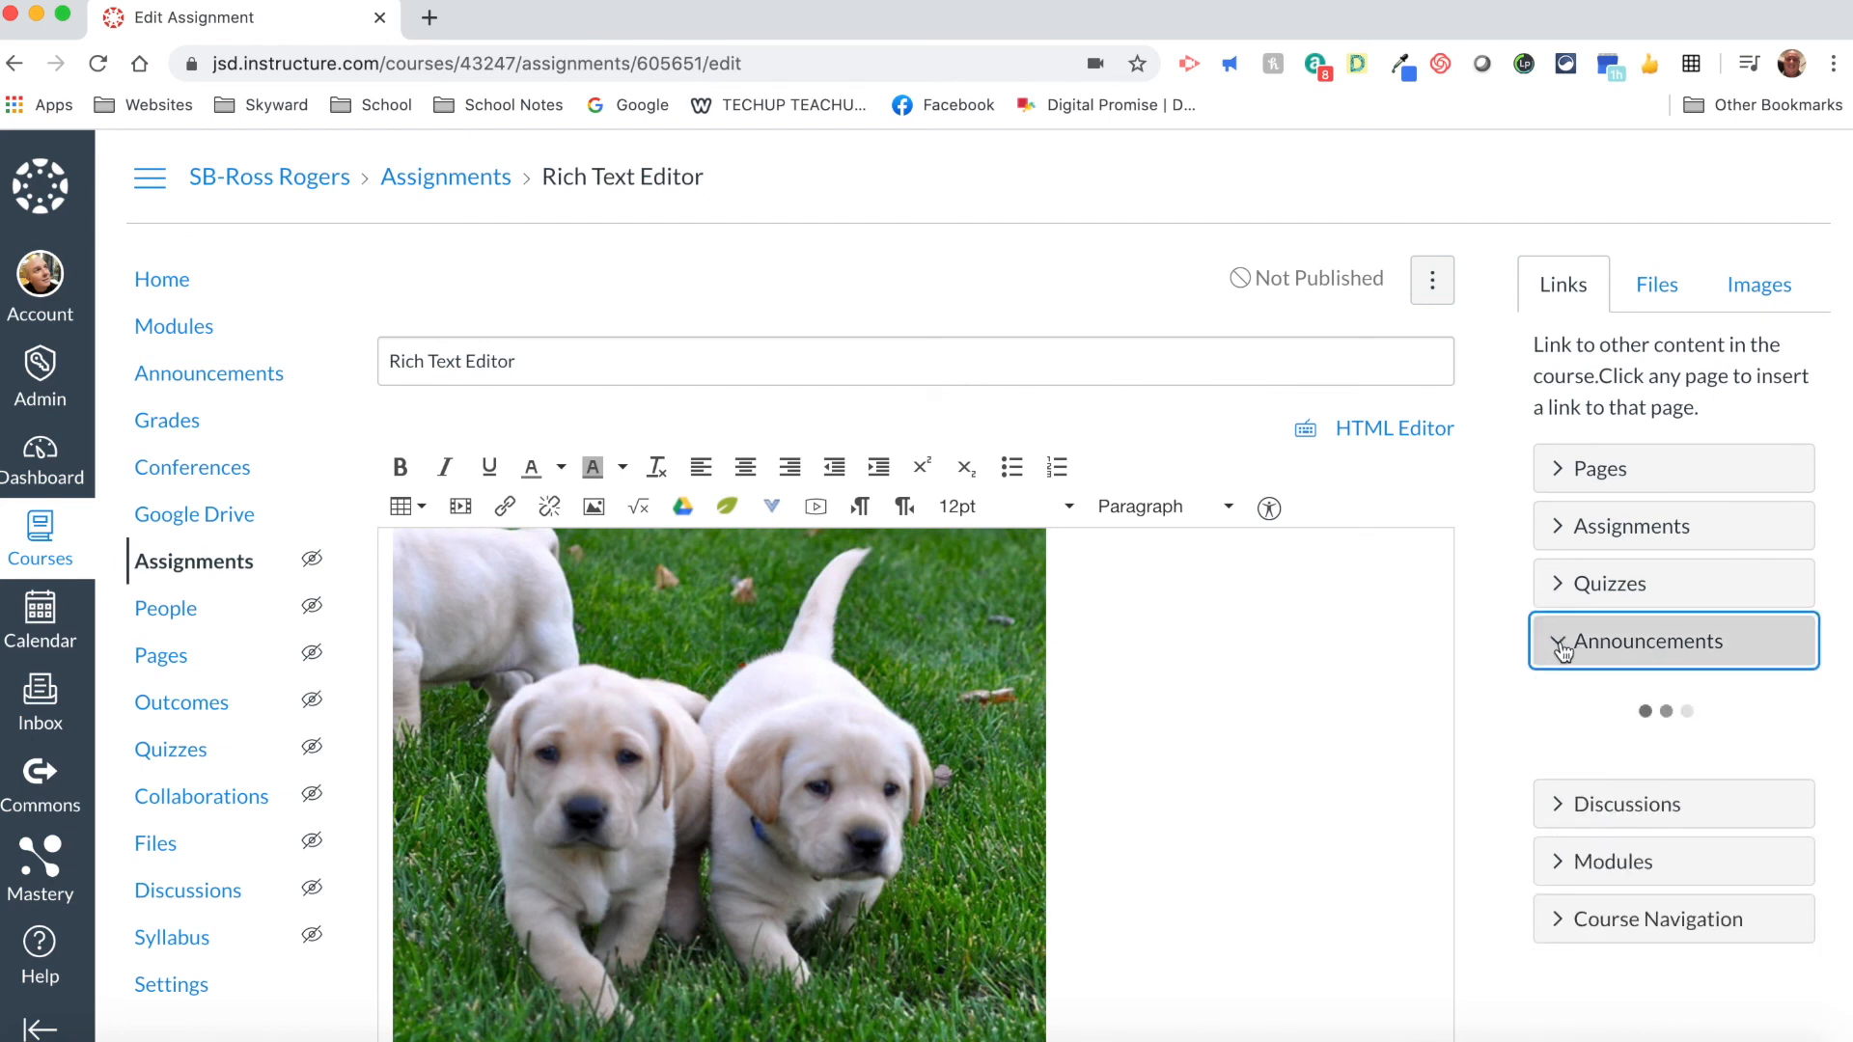
{"action": "left_click", "coordinate": [1584, 695]}
{"action": "scroll", "coordinate": [1212, 617], "scroll_direction": "down", "scroll_amount": 3}
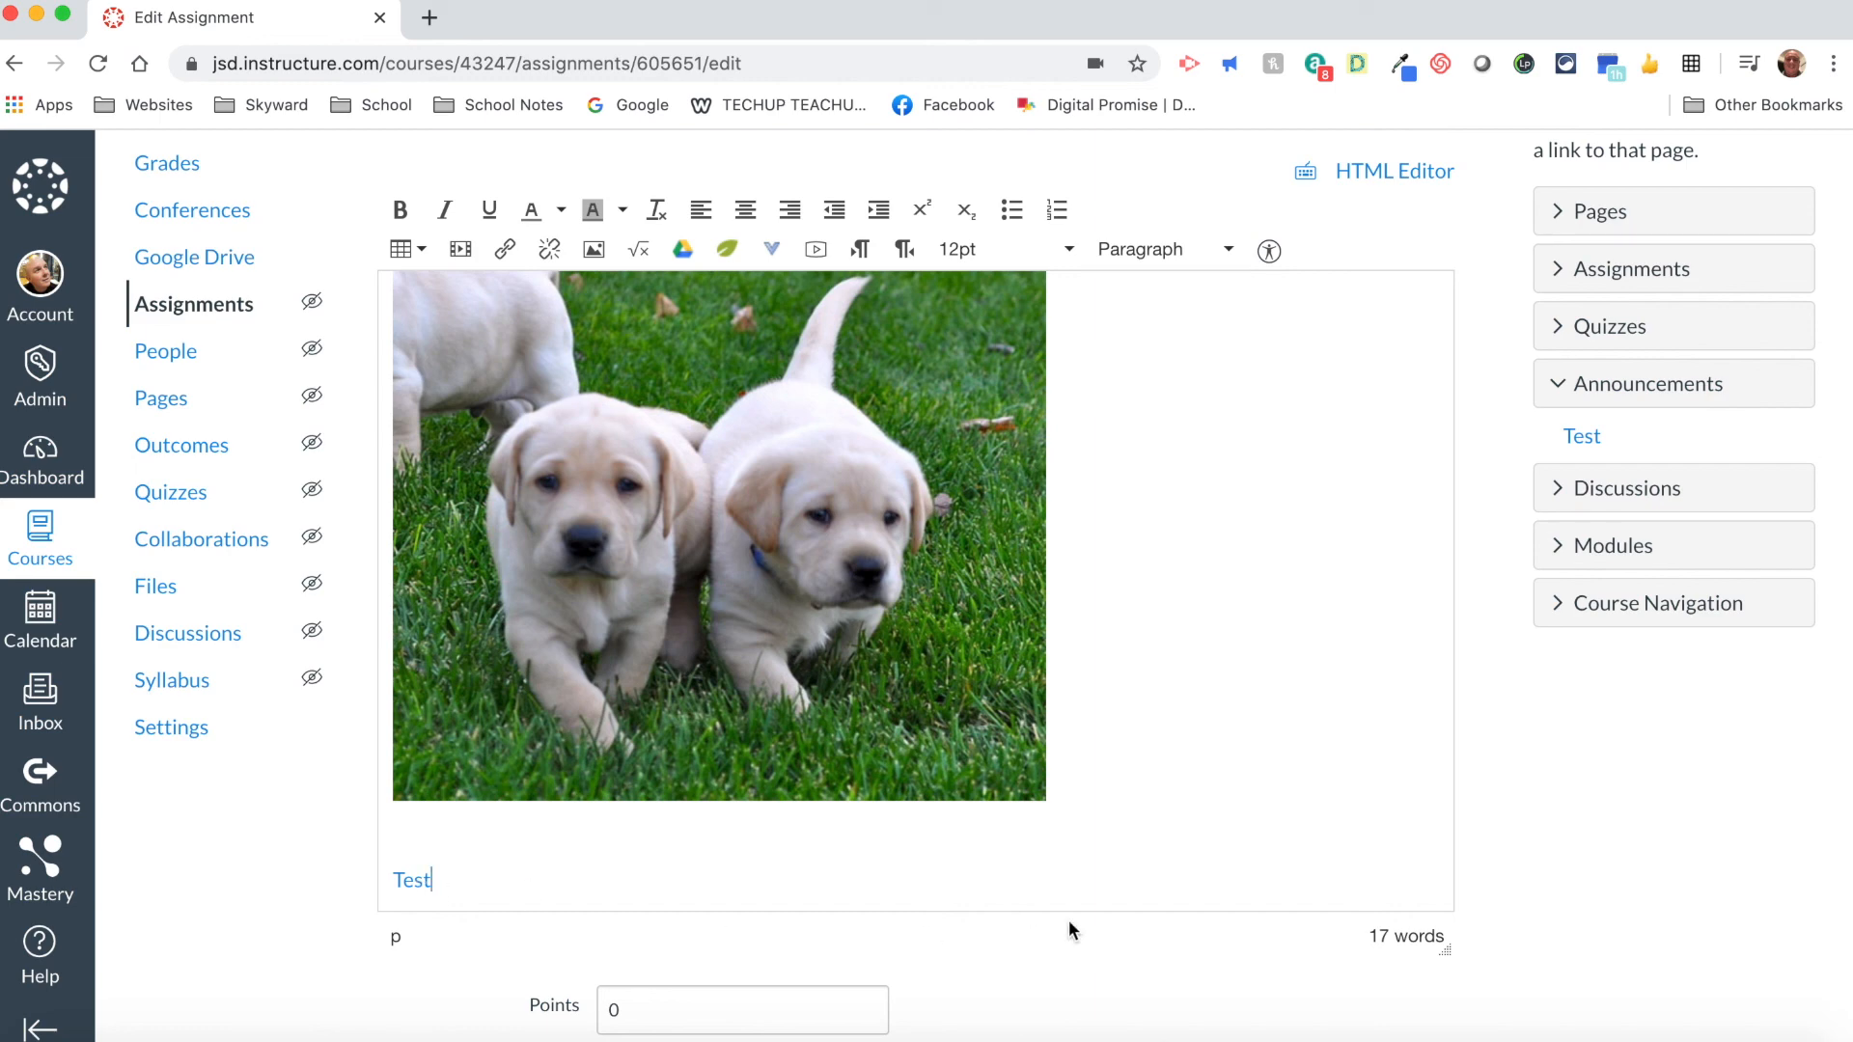
Step: Examine the course files available for insertion as download links, down to the option for uploading a new file
{"action": "scroll", "coordinate": [1237, 865], "scroll_direction": "up", "scroll_amount": 5}
{"action": "scroll", "coordinate": [1497, 872], "scroll_direction": "up", "scroll_amount": 3}
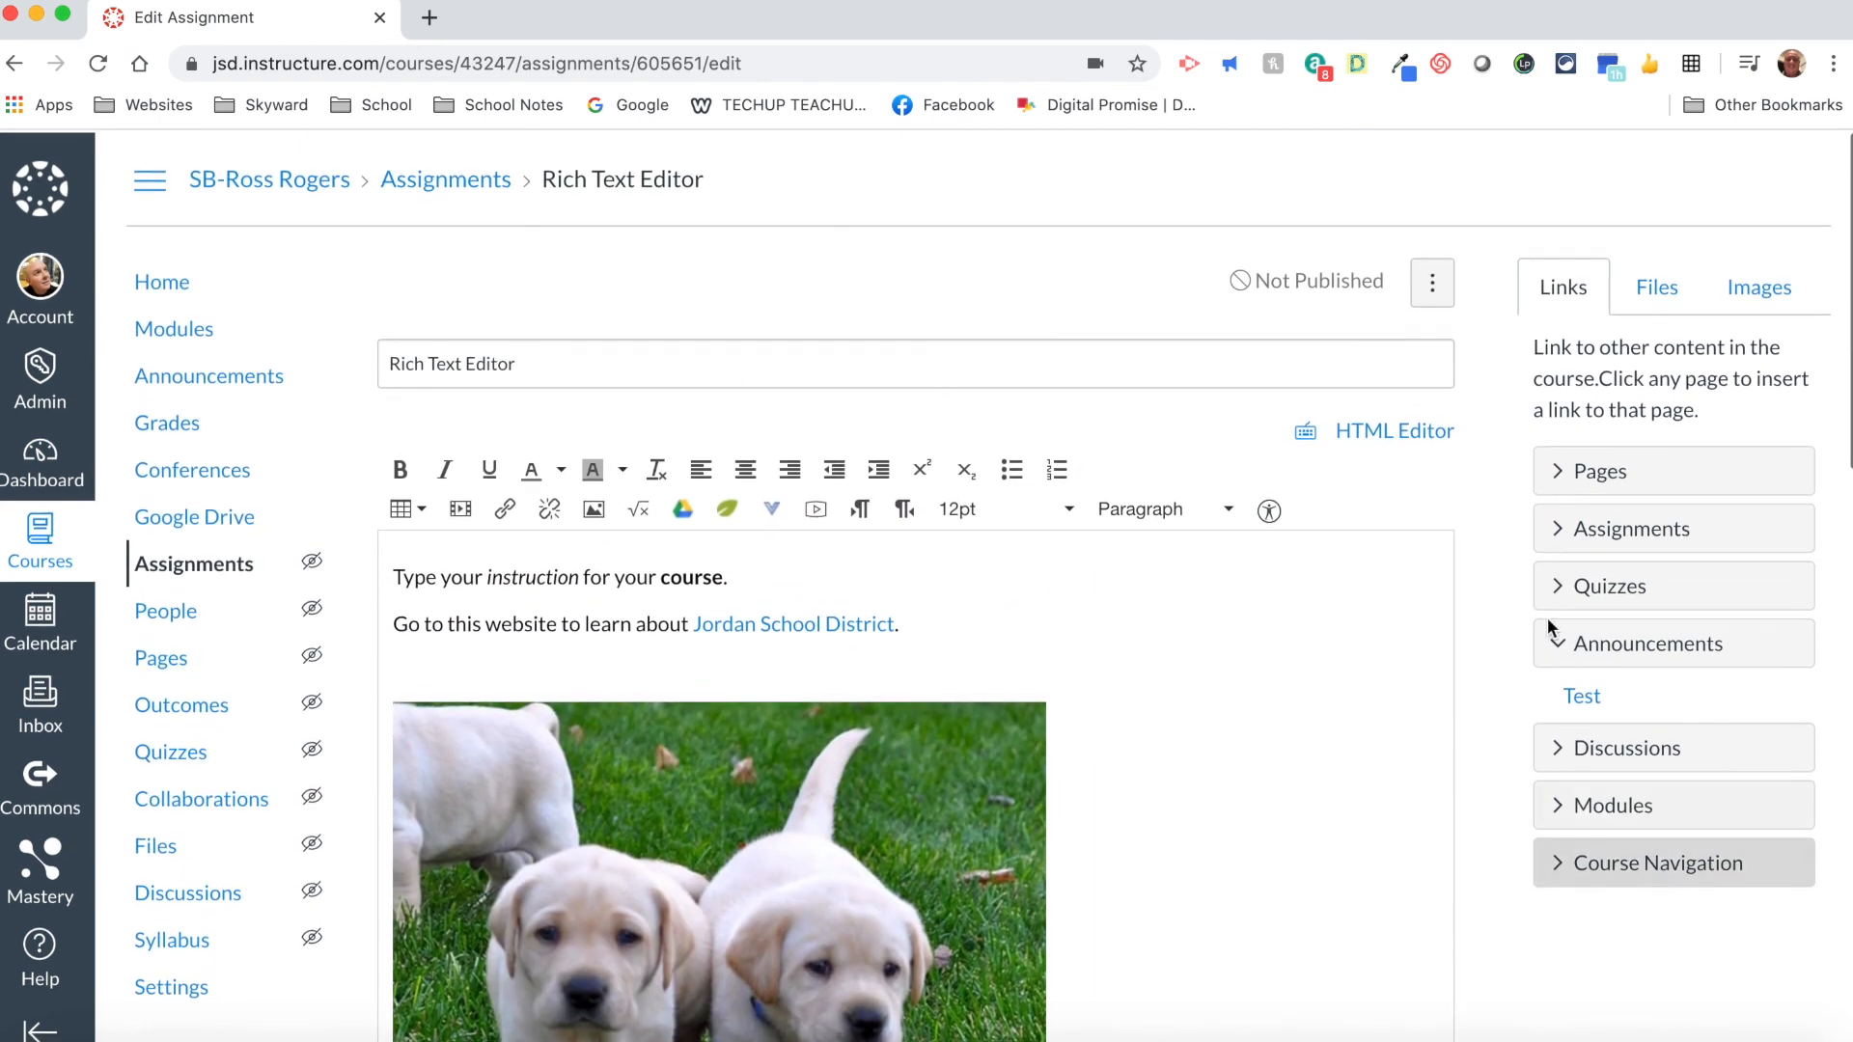
{"action": "left_click", "coordinate": [1651, 285]}
{"action": "scroll", "coordinate": [1651, 289], "scroll_direction": "down", "scroll_amount": 2}
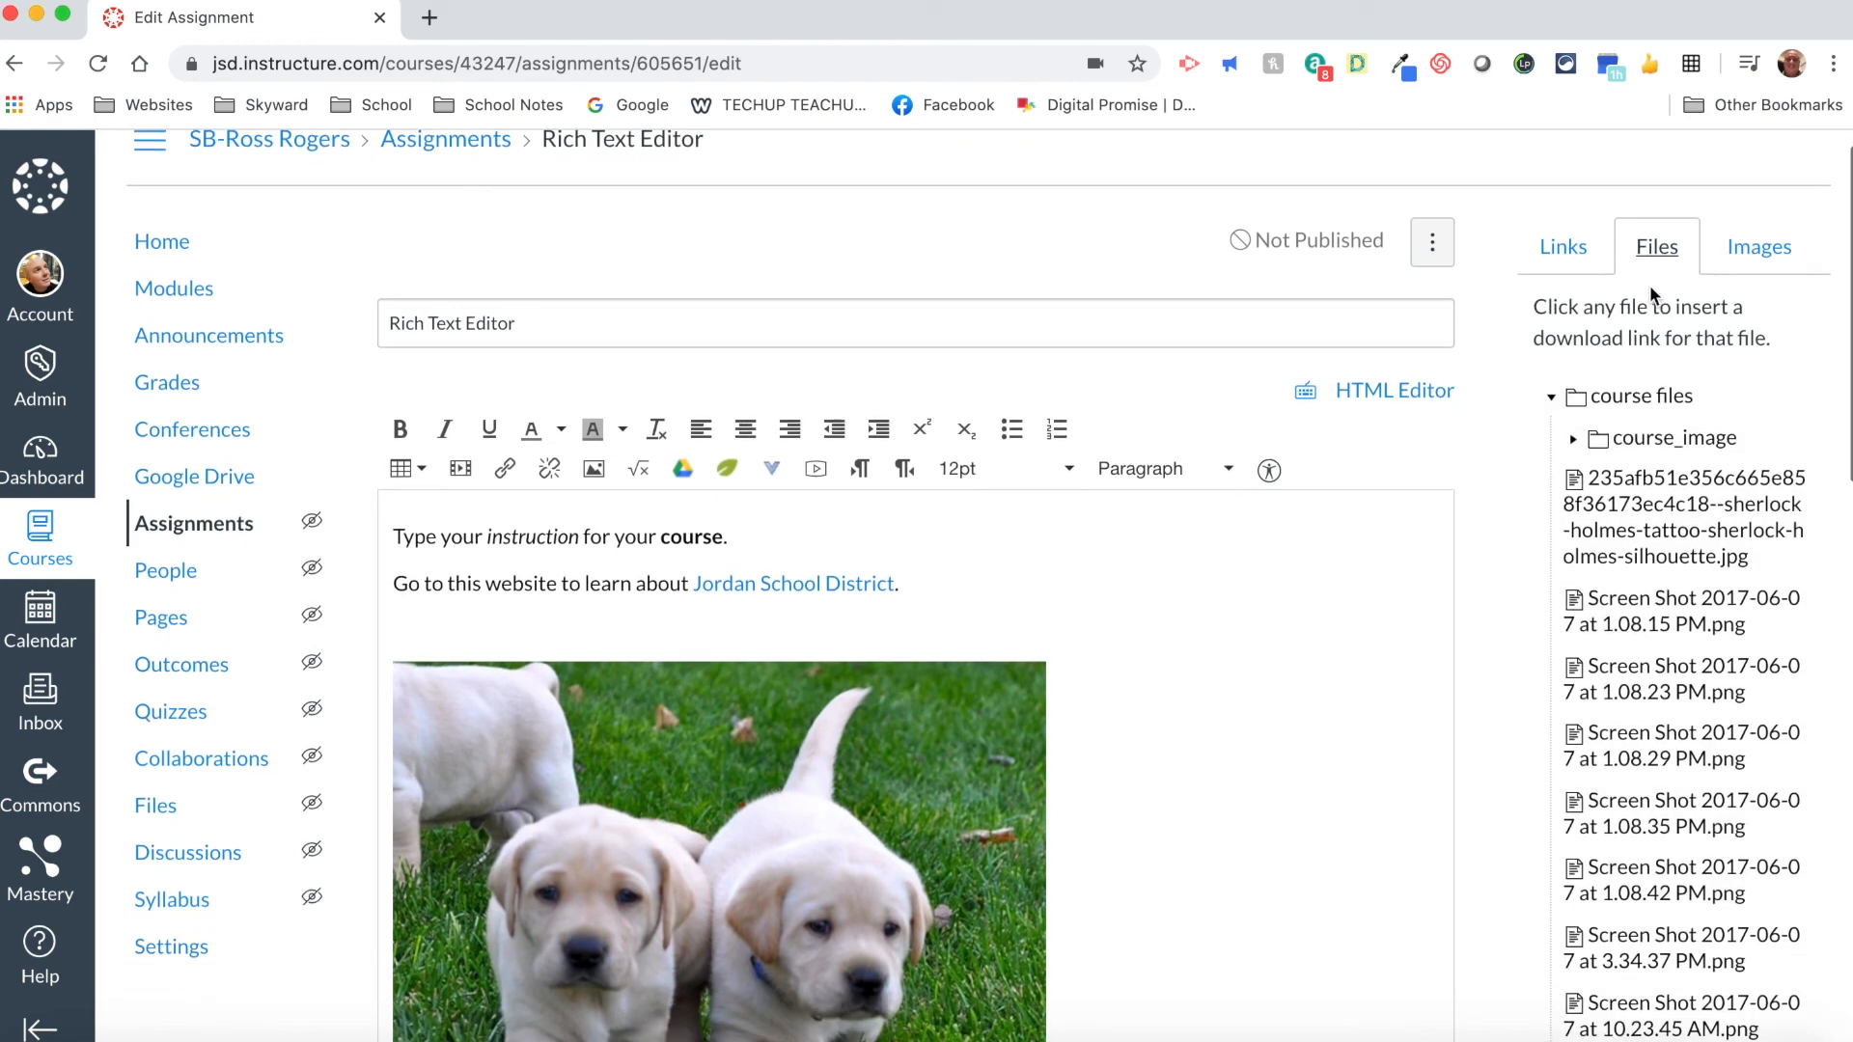
{"action": "scroll", "coordinate": [1649, 386], "scroll_direction": "down", "scroll_amount": 2}
{"action": "scroll", "coordinate": [1656, 599], "scroll_direction": "down", "scroll_amount": 3}
{"action": "scroll", "coordinate": [1656, 599], "scroll_direction": "down", "scroll_amount": 8}
{"action": "scroll", "coordinate": [1656, 598], "scroll_direction": "up", "scroll_amount": 4}
{"action": "scroll", "coordinate": [1631, 714], "scroll_direction": "down", "scroll_amount": 8}
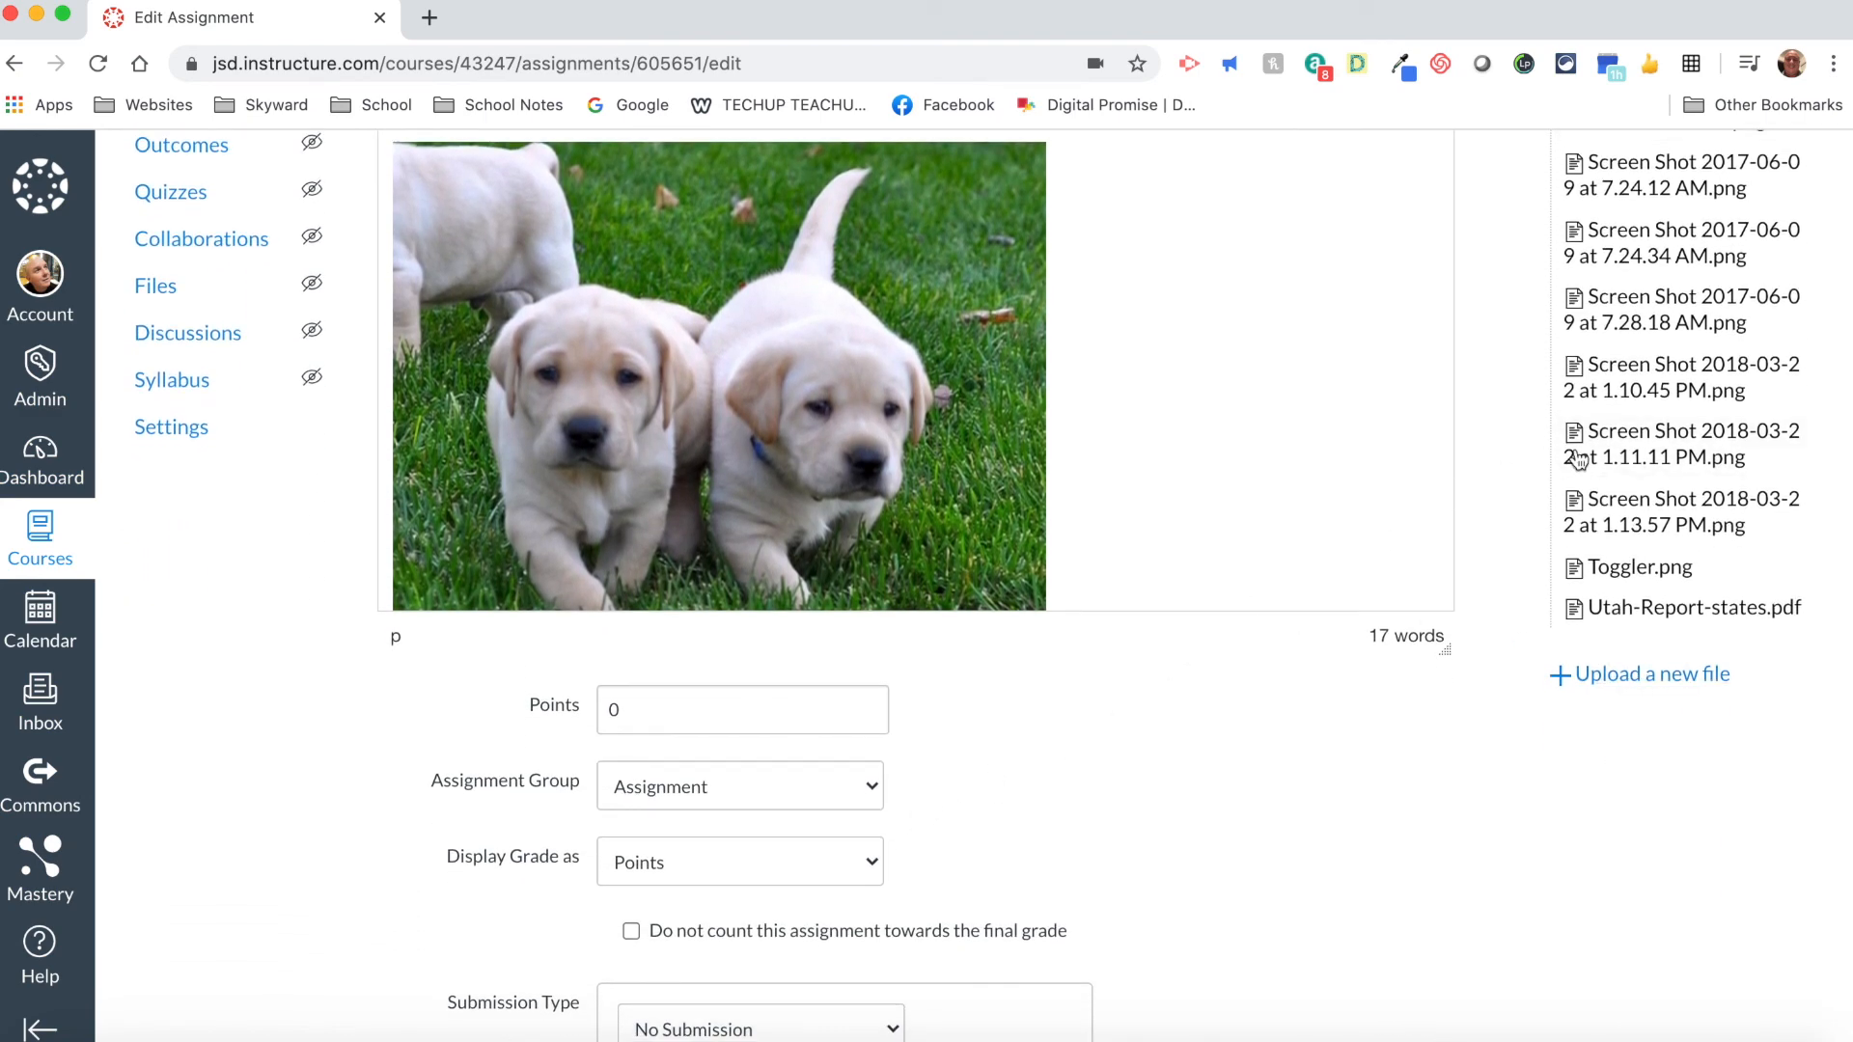
Step: Examine the course images available for embedding, along with the Flickr search and new image upload options
{"action": "scroll", "coordinate": [1475, 459], "scroll_direction": "up", "scroll_amount": 10}
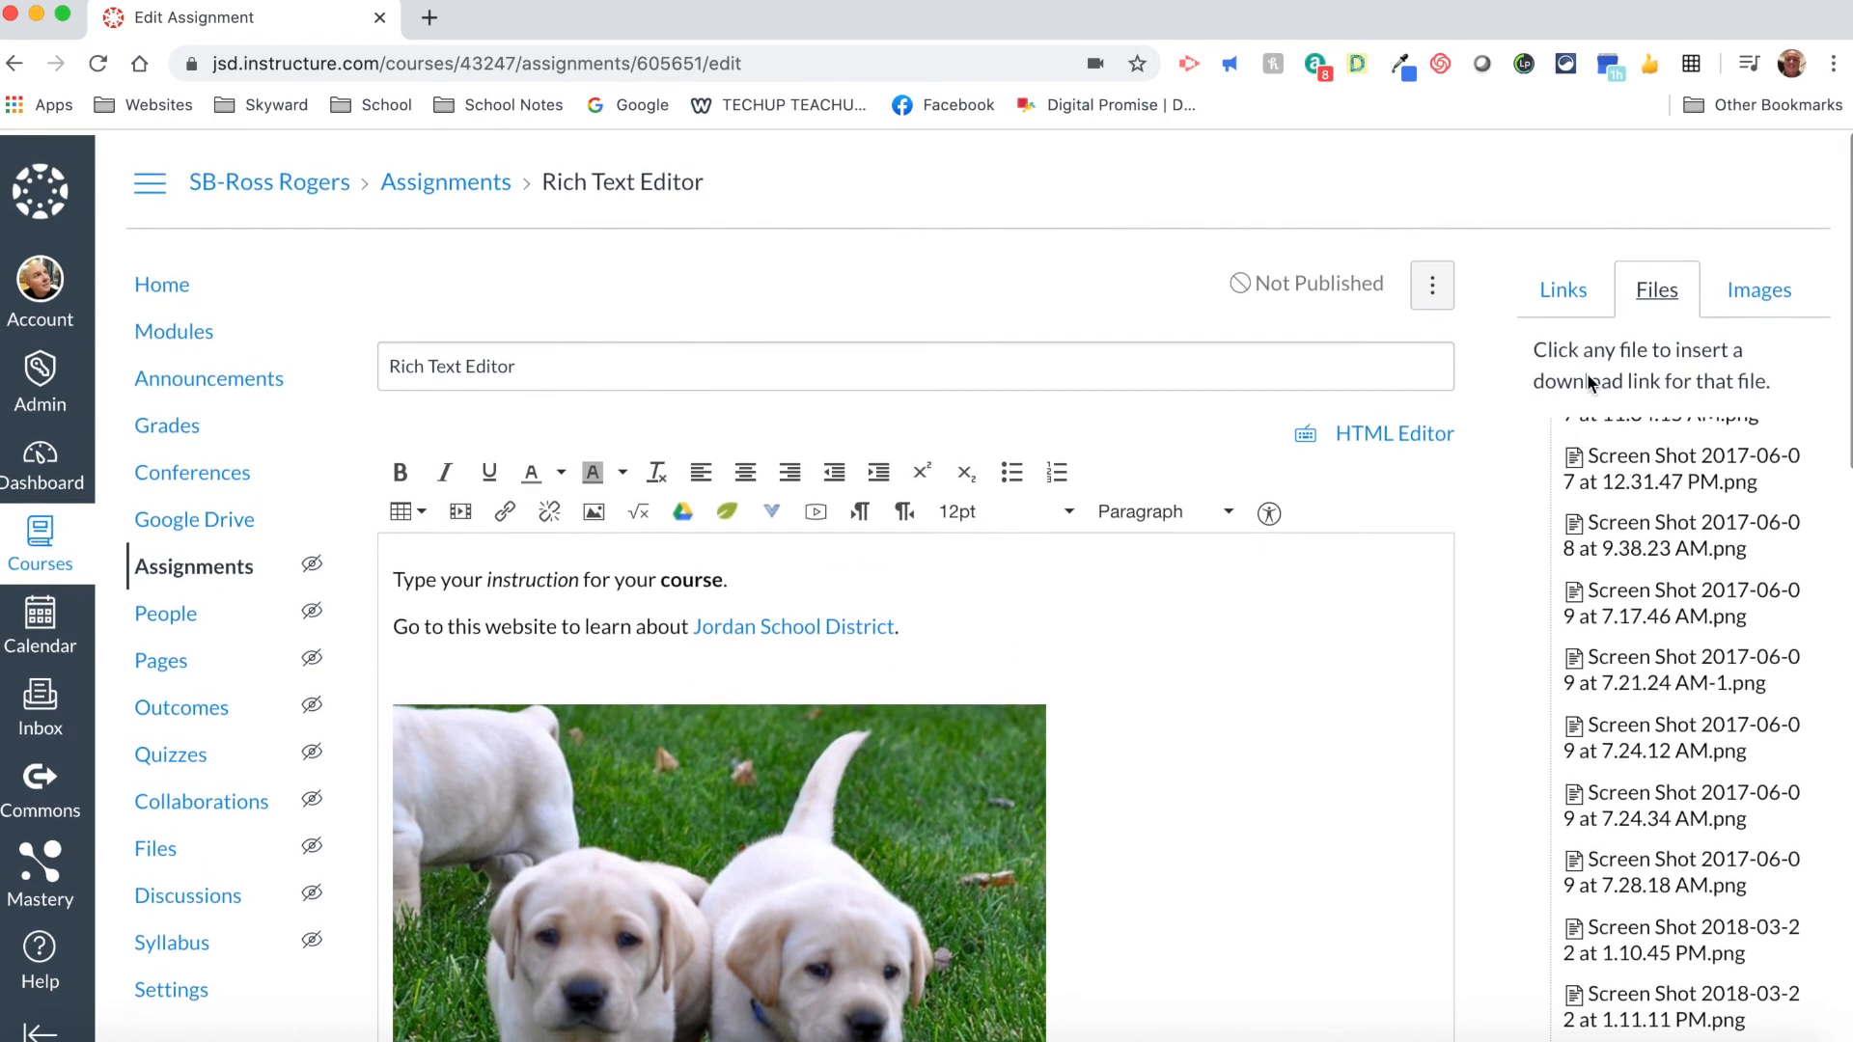
{"action": "left_click", "coordinate": [1753, 289]}
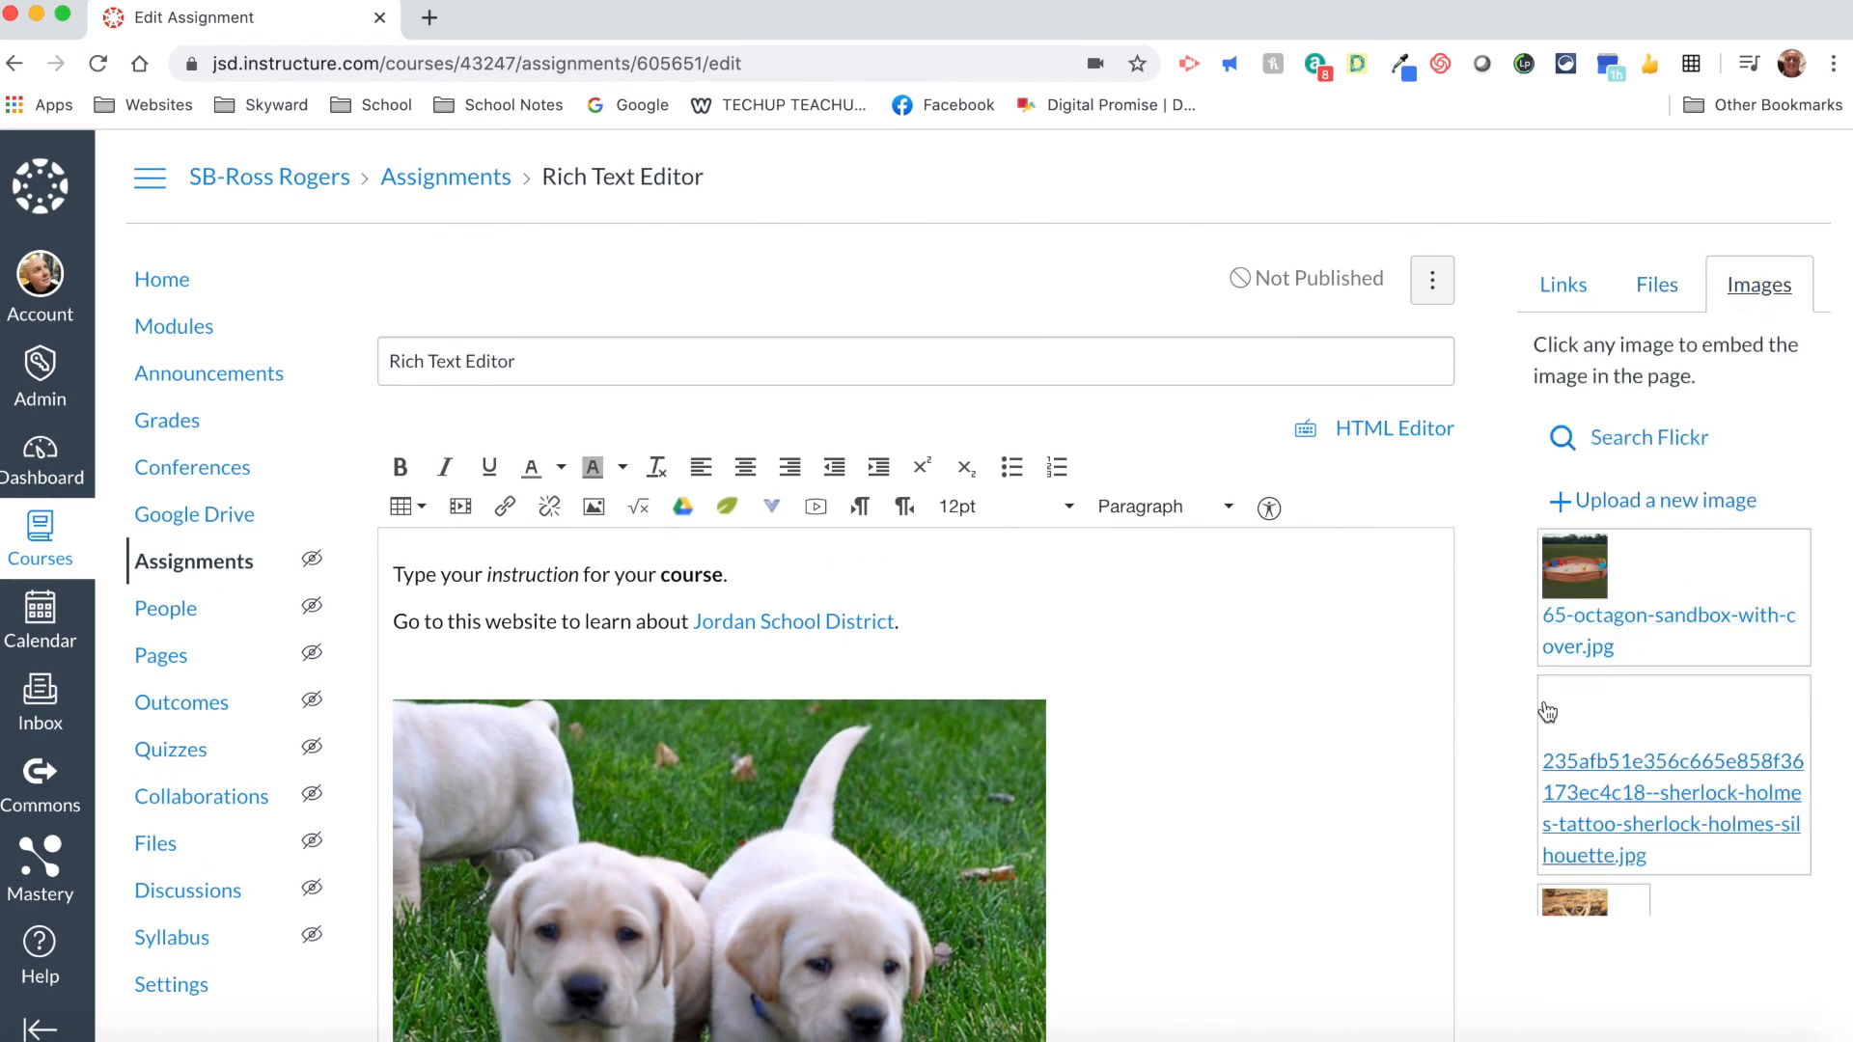
{"action": "scroll", "coordinate": [1659, 653], "scroll_direction": "down", "scroll_amount": 3}
{"action": "scroll", "coordinate": [1662, 657], "scroll_direction": "down", "scroll_amount": 10}
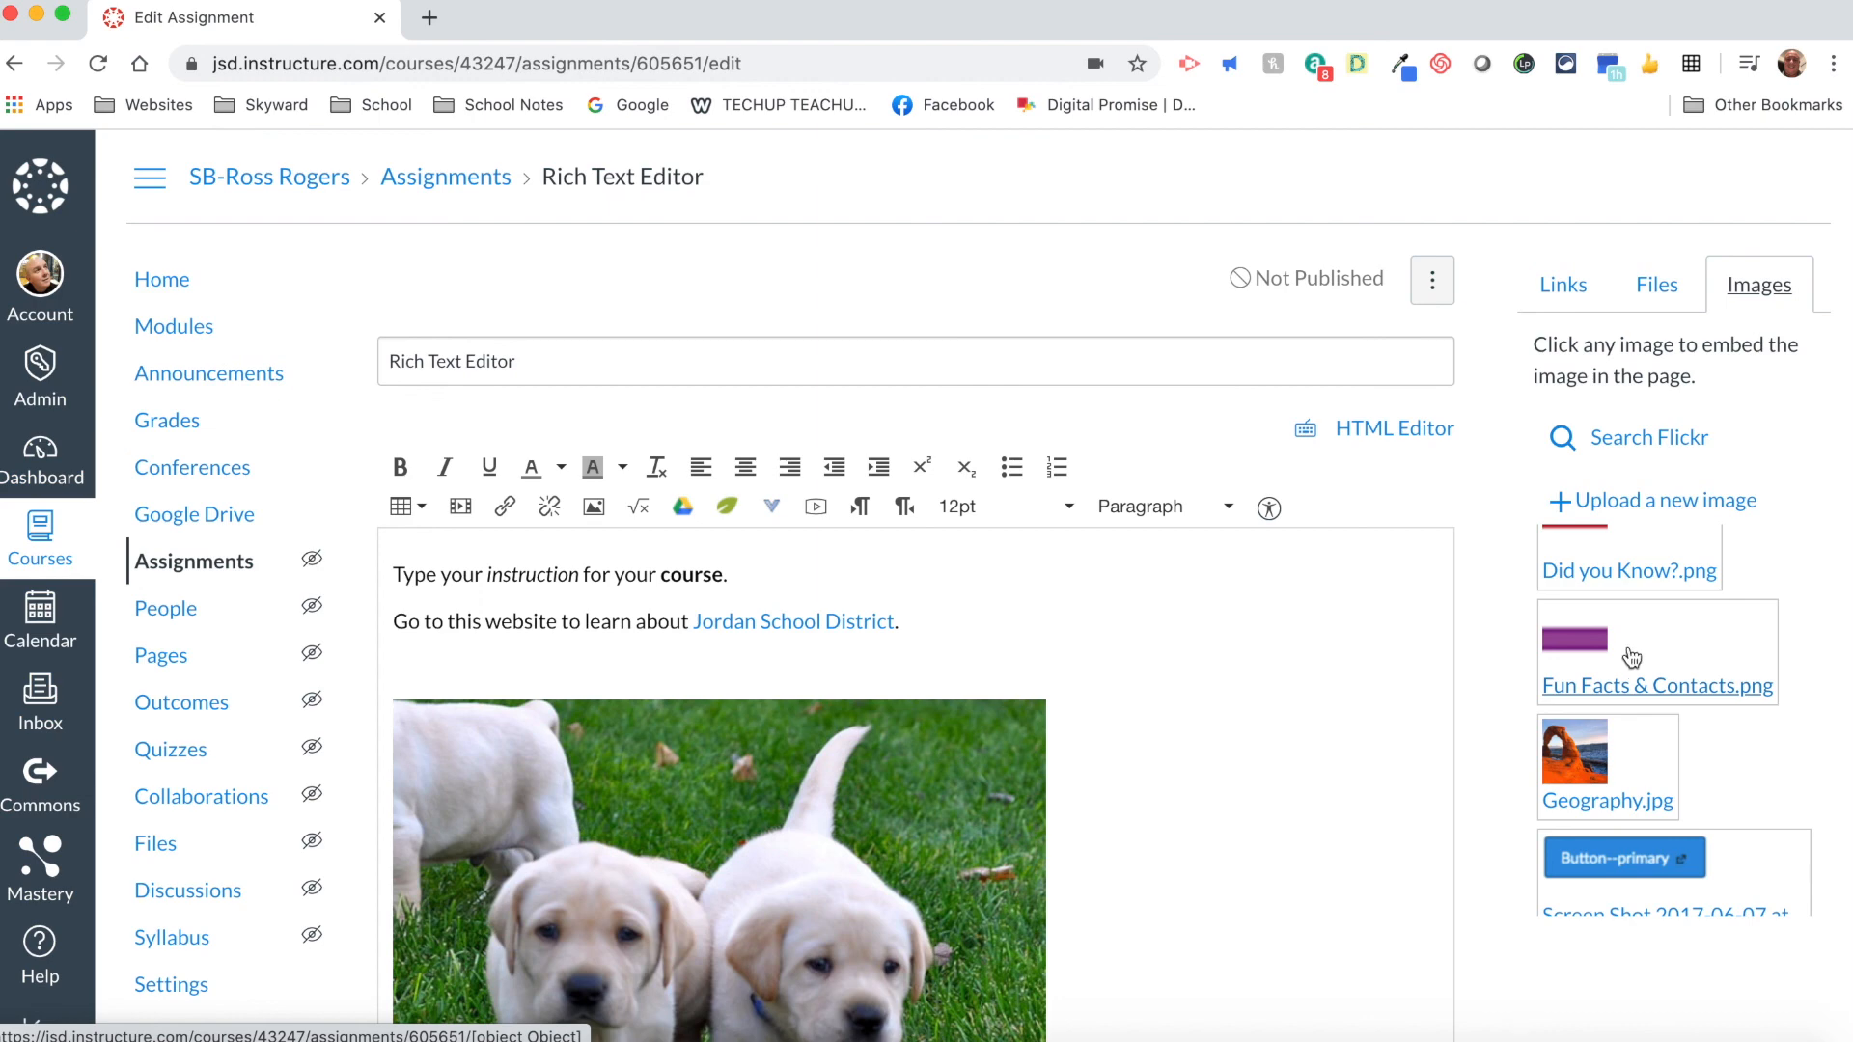
{"action": "scroll", "coordinate": [1462, 689], "scroll_direction": "down", "scroll_amount": 4}
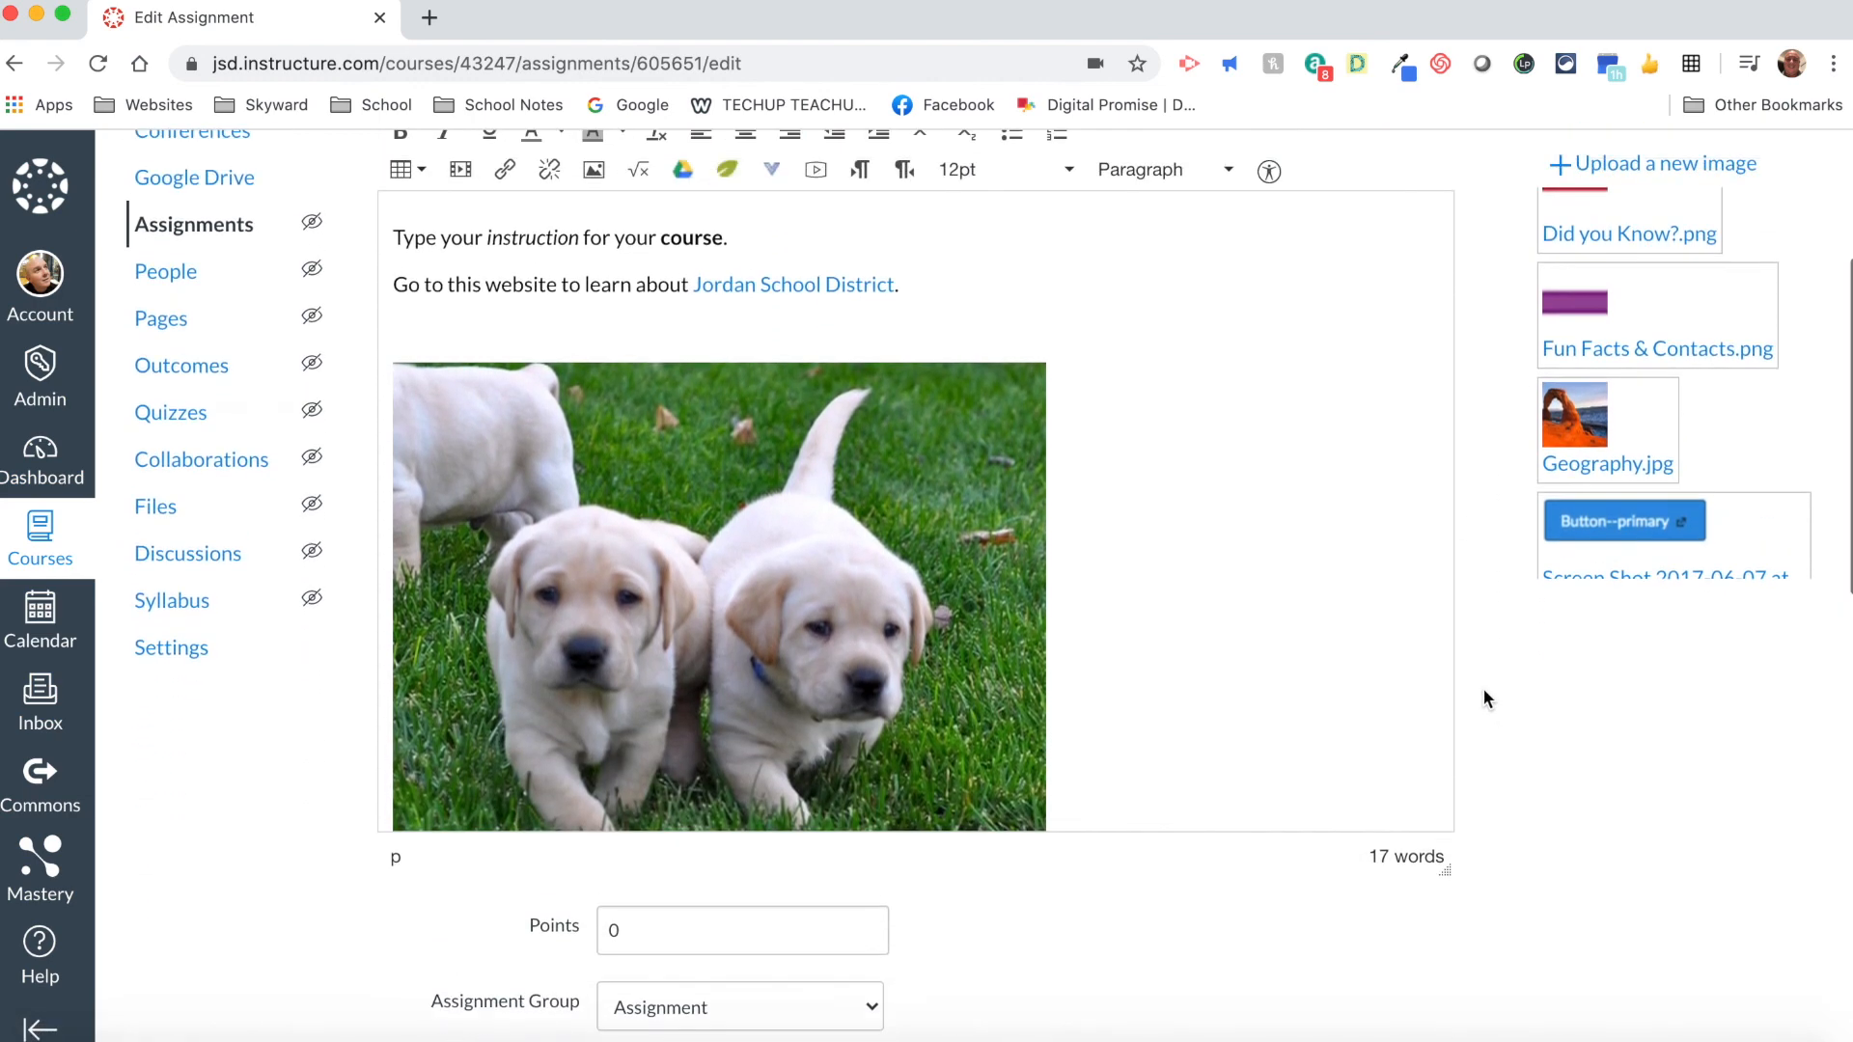
{"action": "scroll", "coordinate": [1482, 688], "scroll_direction": "up", "scroll_amount": 4}
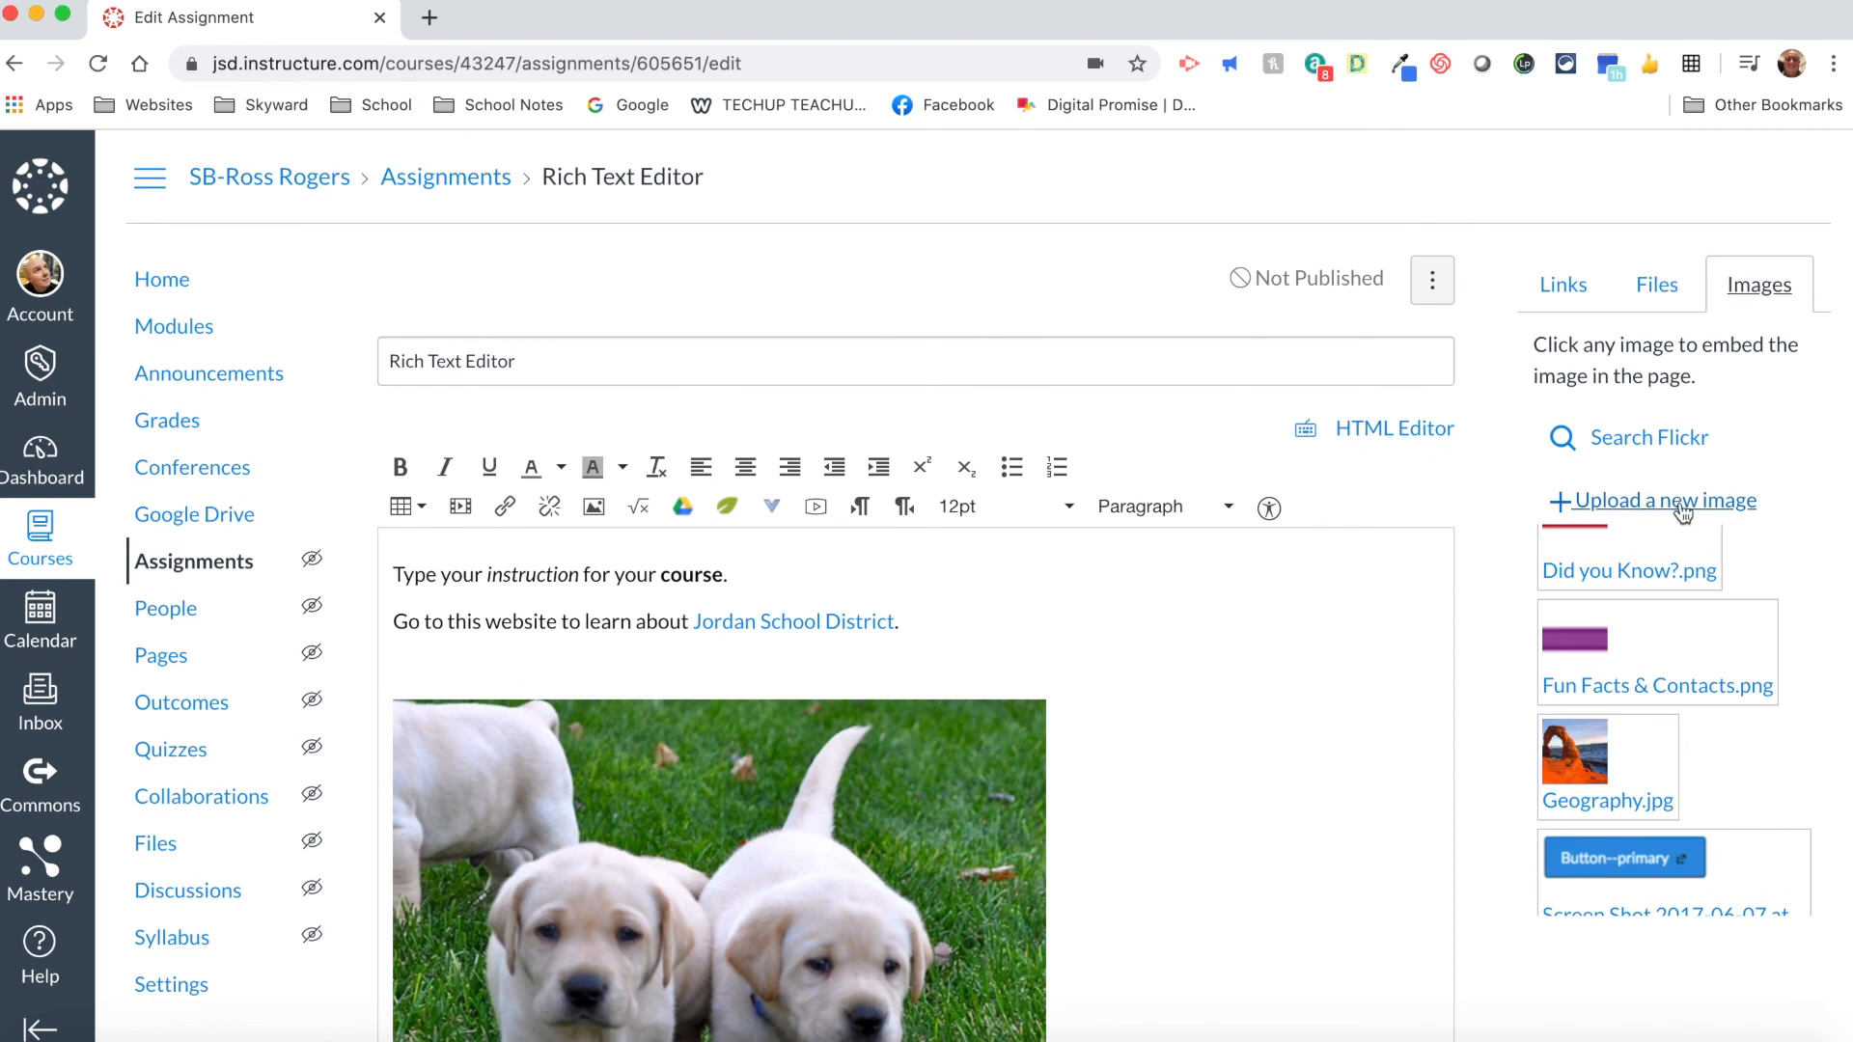
{"action": "scroll", "coordinate": [1483, 500], "scroll_direction": "down", "scroll_amount": 2}
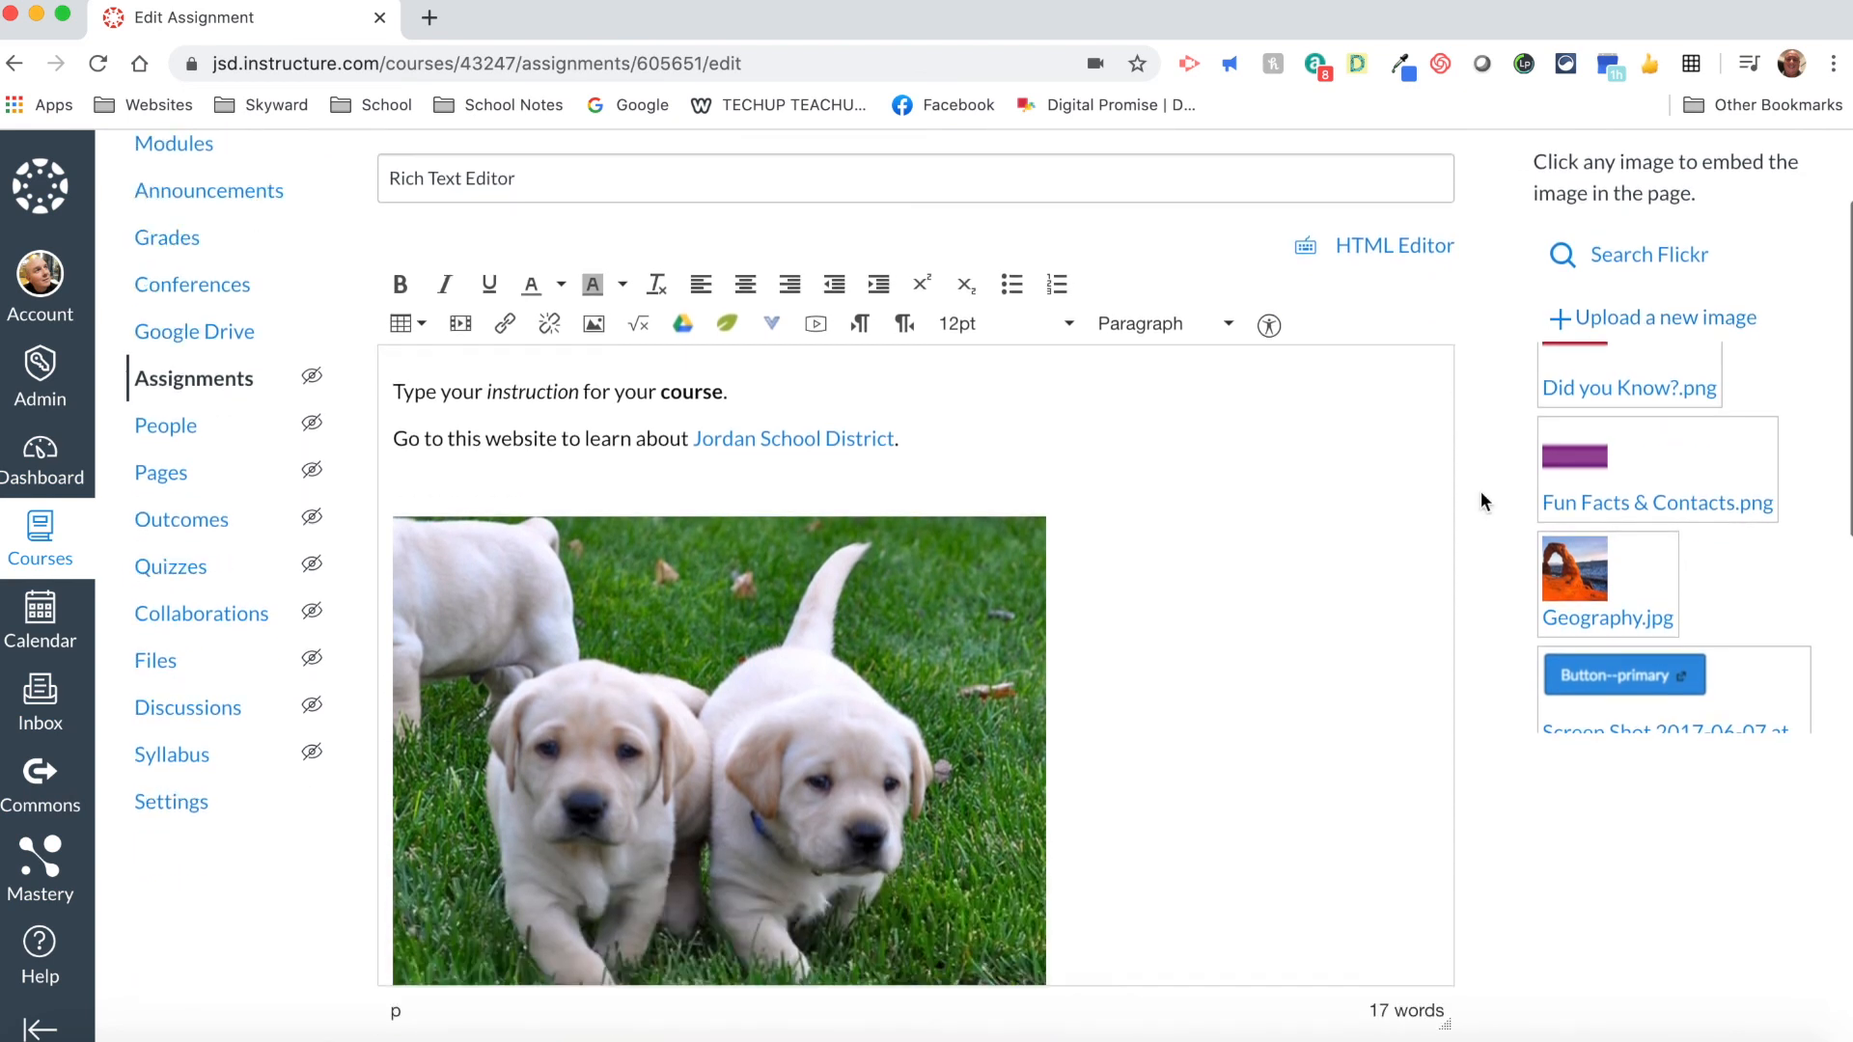
{"action": "scroll", "coordinate": [1481, 490], "scroll_direction": "down", "scroll_amount": 1}
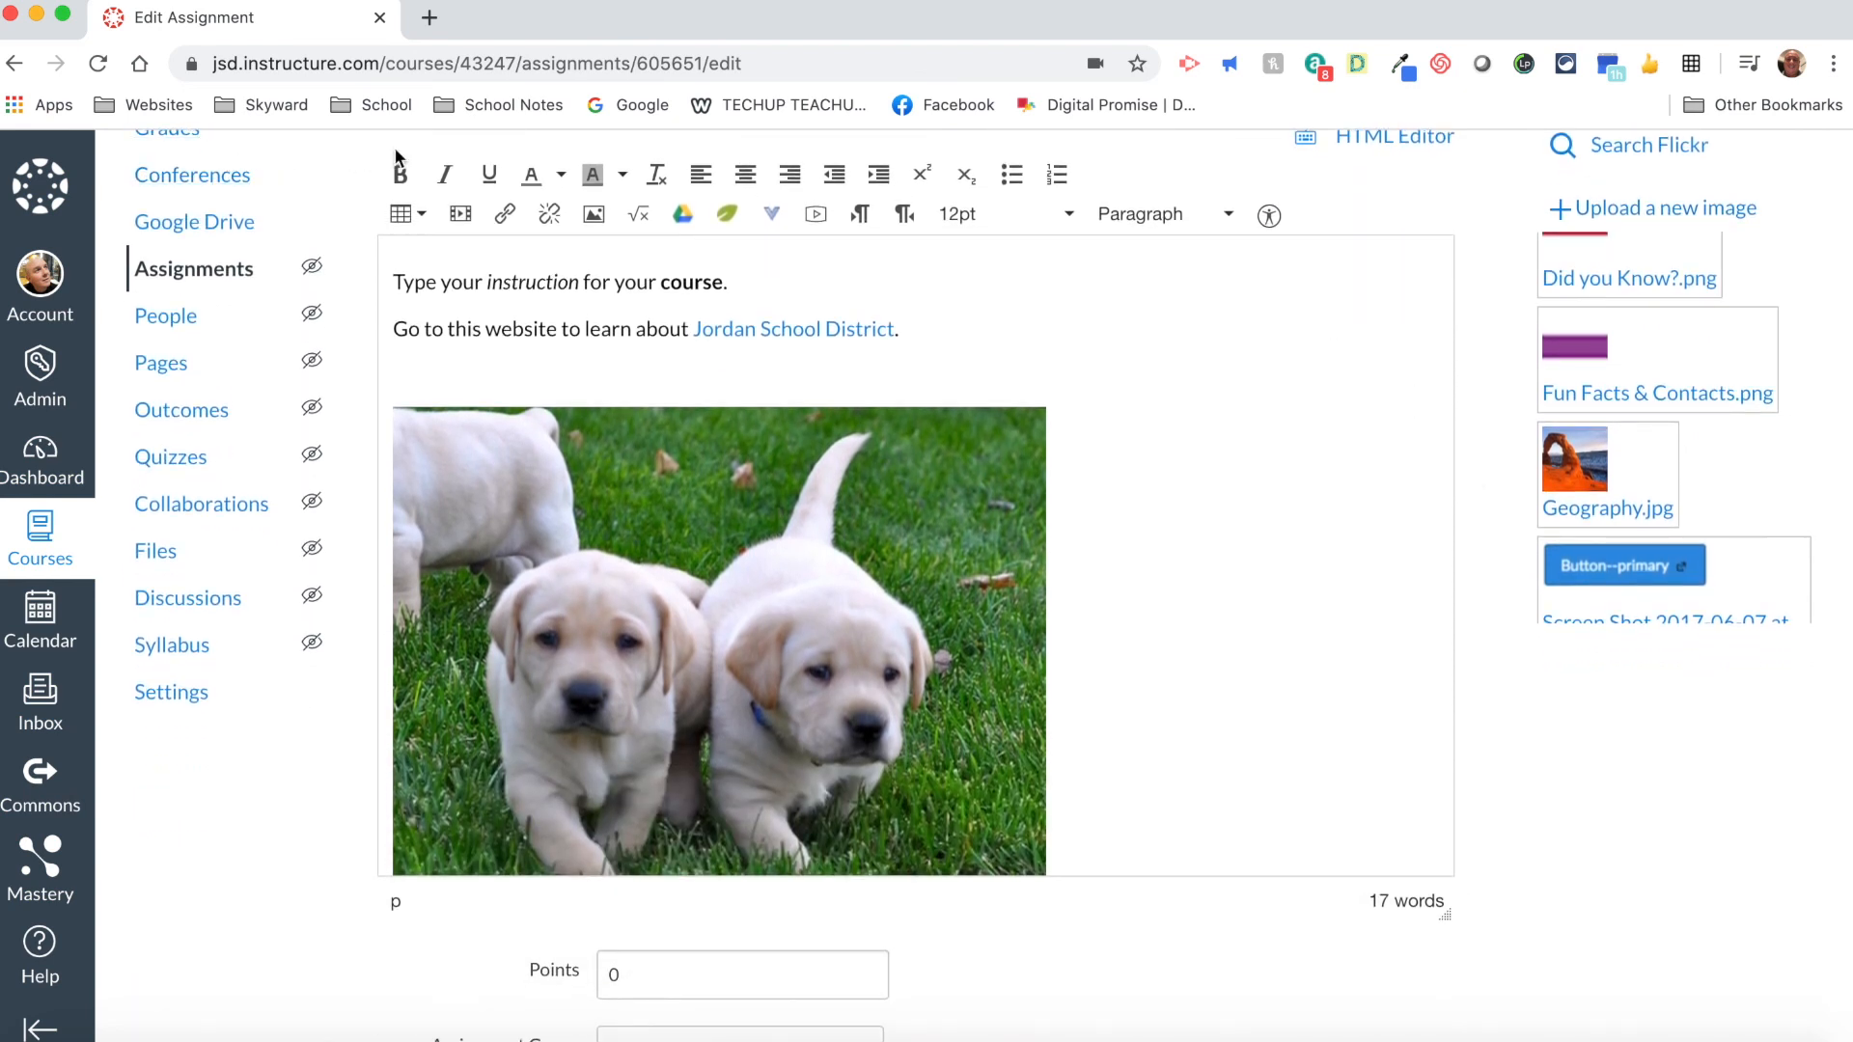